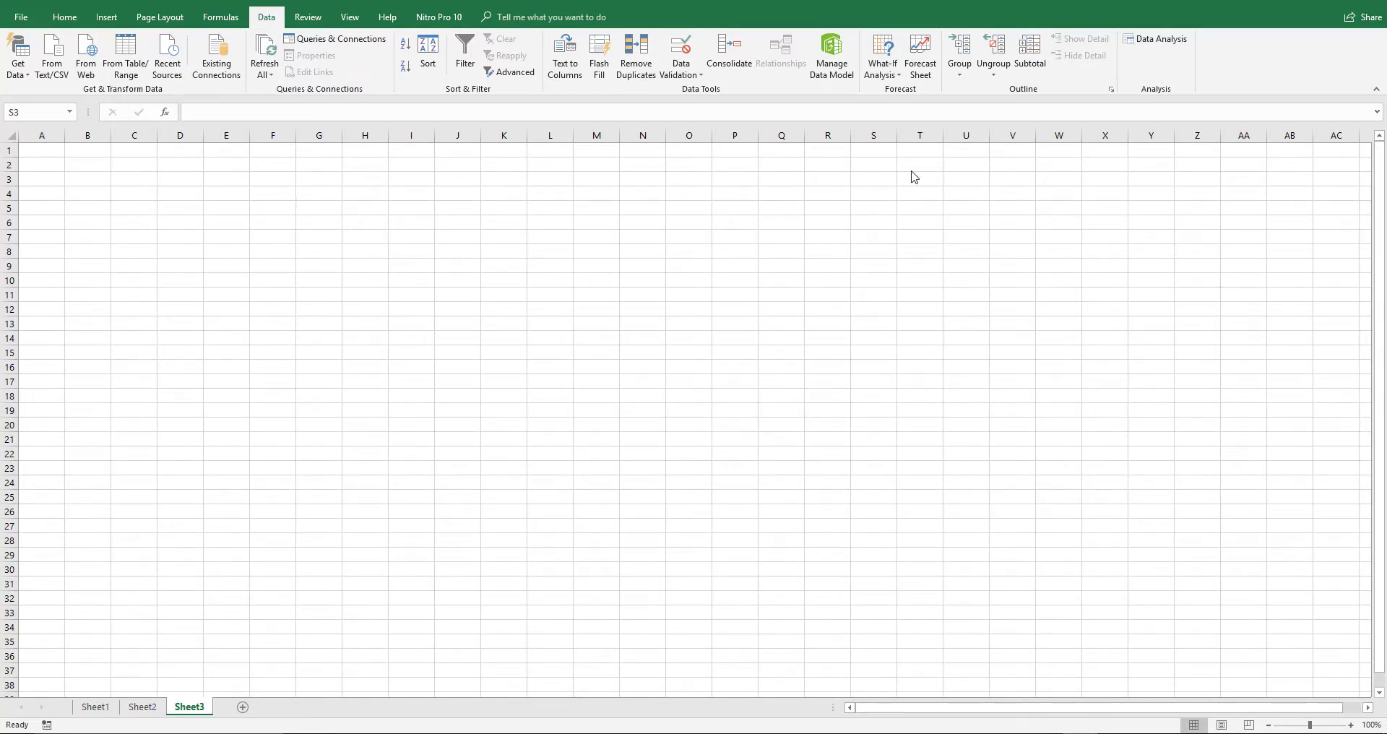
# Enter the scale labels Strongly Agree and Agree in U3 and U4.
pyautogui.click(932, 180)
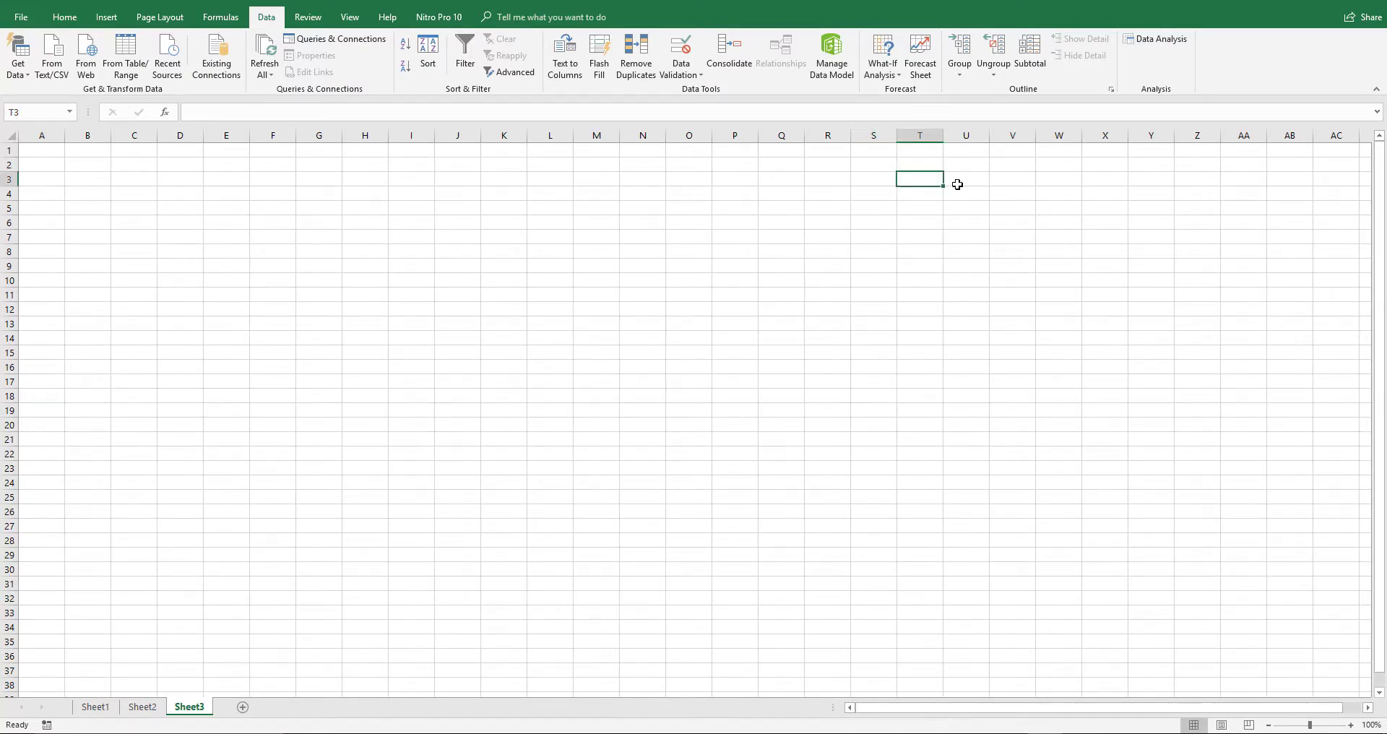
pyautogui.click(957, 184)
pyautogui.write('S')
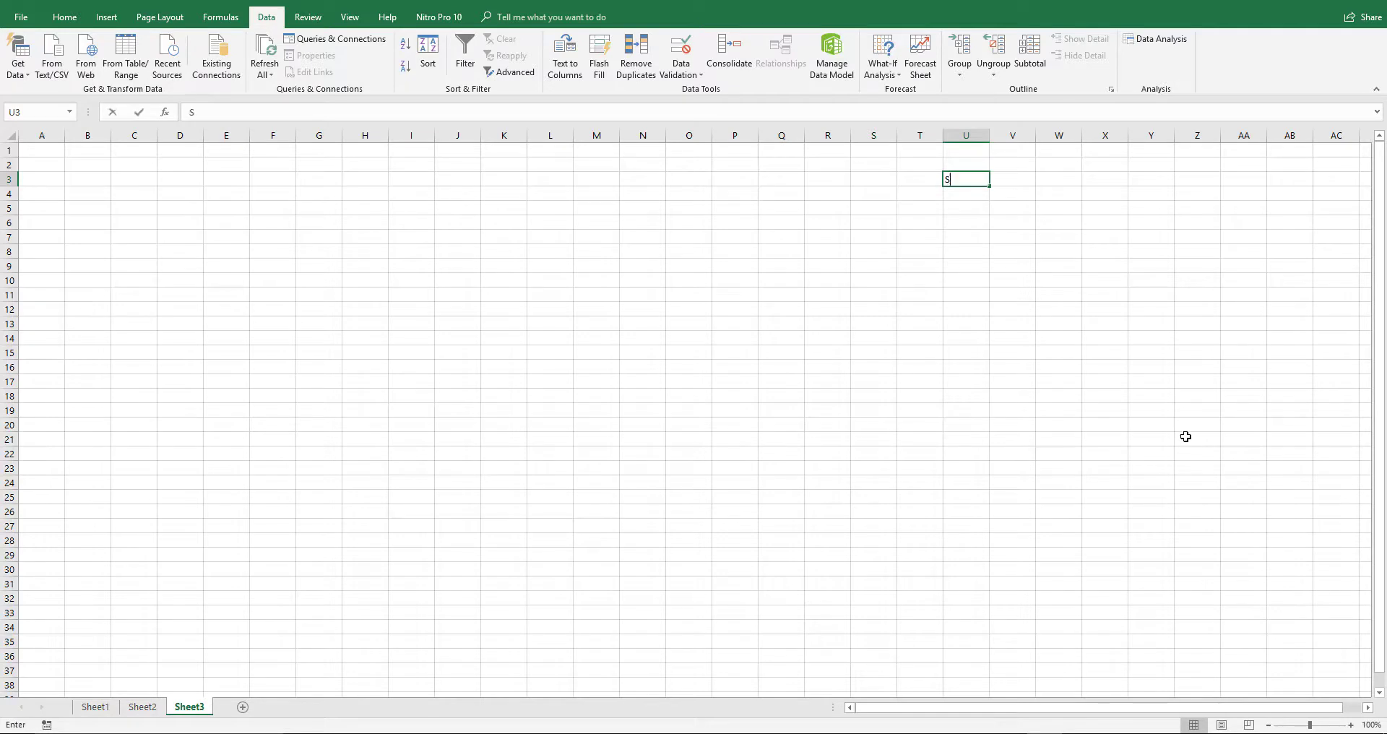
pyautogui.write('trongle')
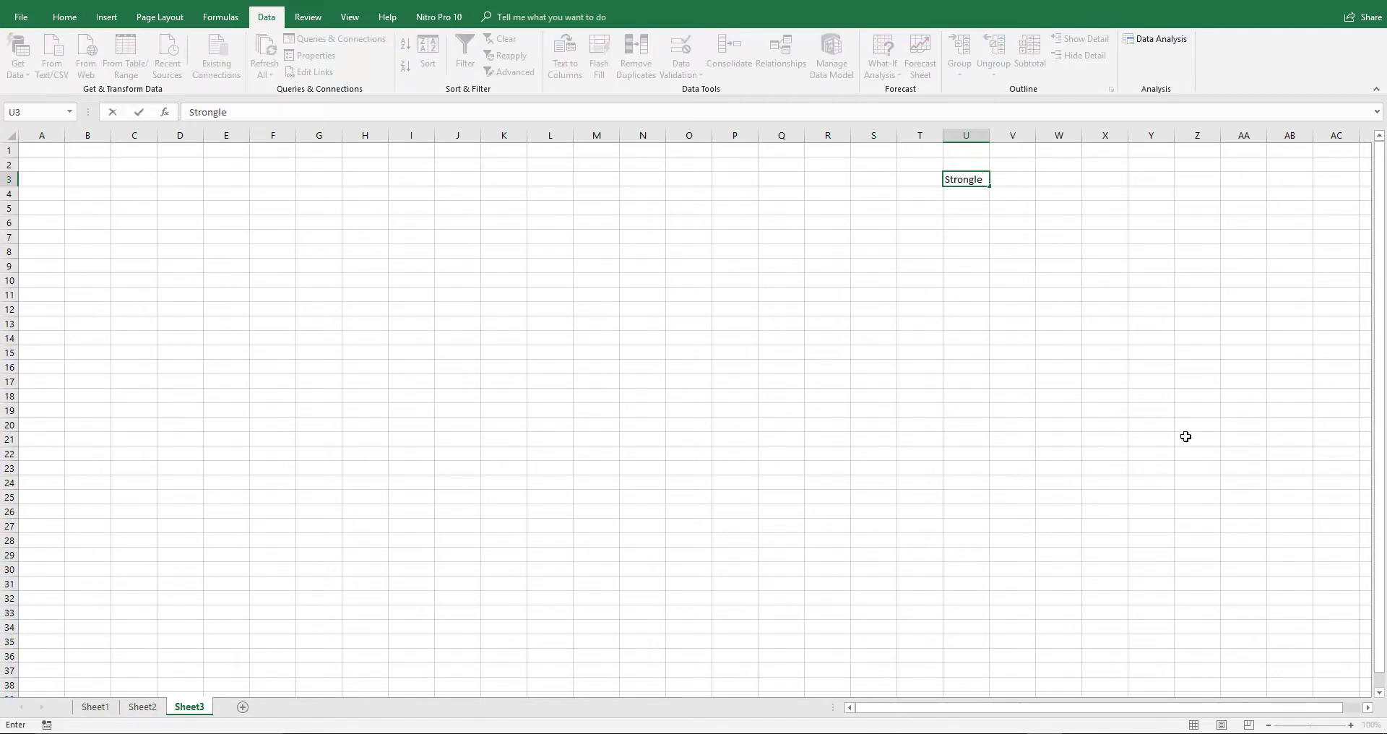
pyautogui.press('BackSpace')
pyautogui.write('y Agree')
pyautogui.press('Return')
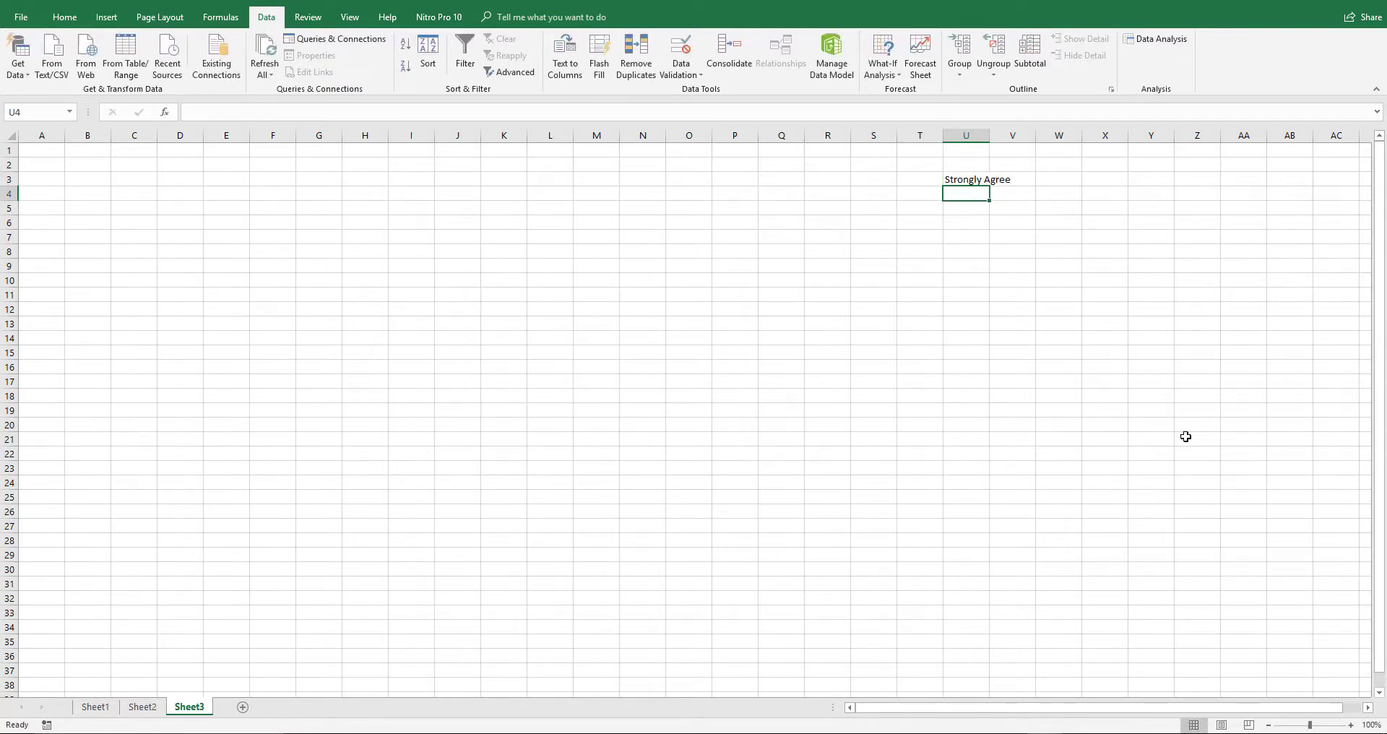
pyautogui.write('Agree')
pyautogui.press('Return')
# Enter Neutral, Disagree and Strongly Disagree in U5:U7, fixing the Neutral typo.
pyautogui.write('Neuta')
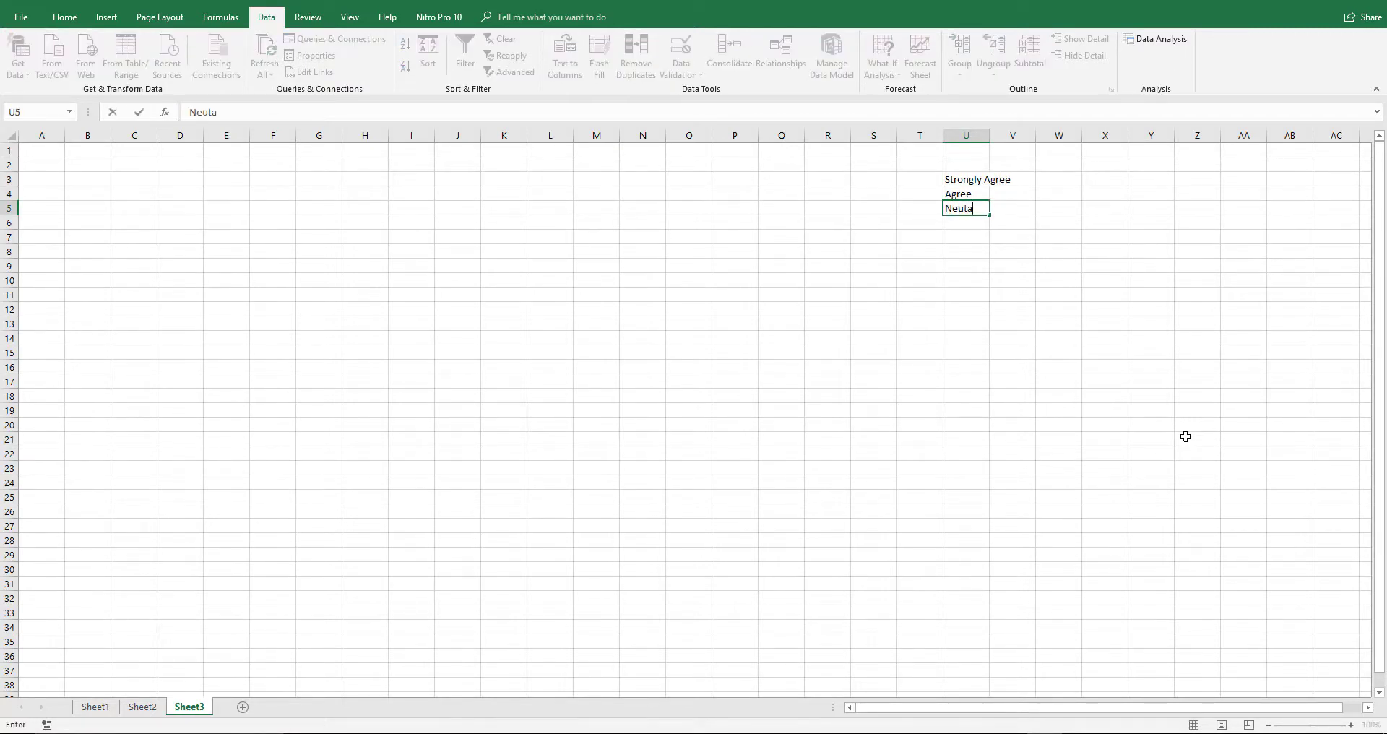
pyautogui.press('BackSpace')
pyautogui.write('ral')
pyautogui.press('Return')
pyautogui.write('Dis')
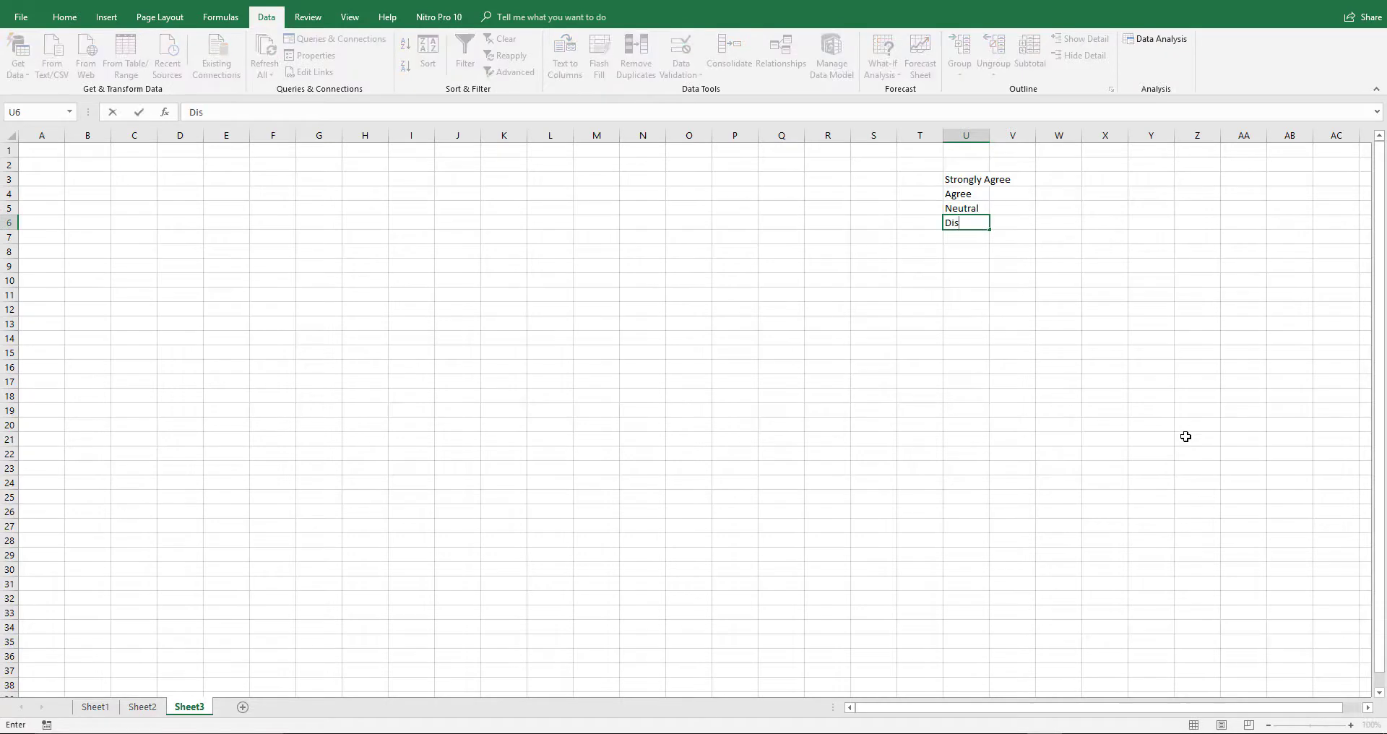
pyautogui.write('agree')
pyautogui.press('Return')
pyautogui.write('St')
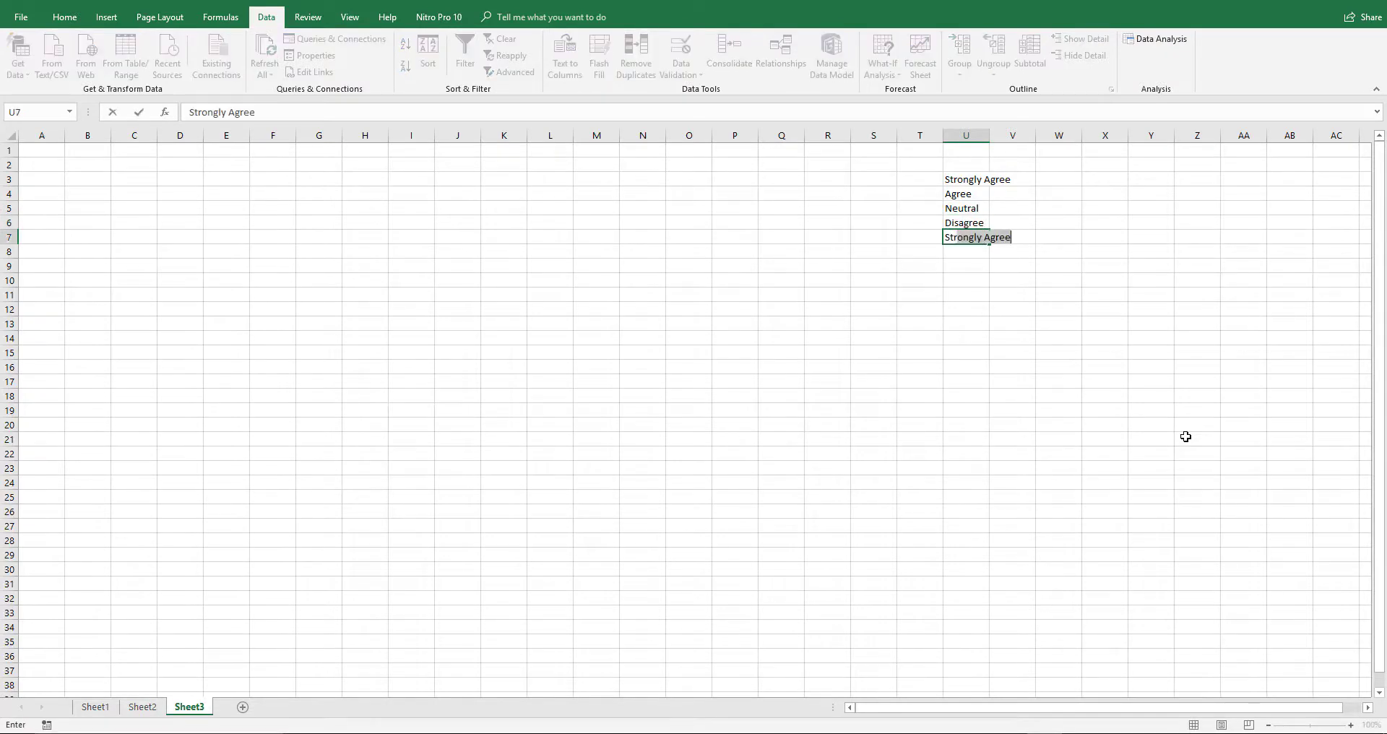
pyautogui.write('rongly Dis')
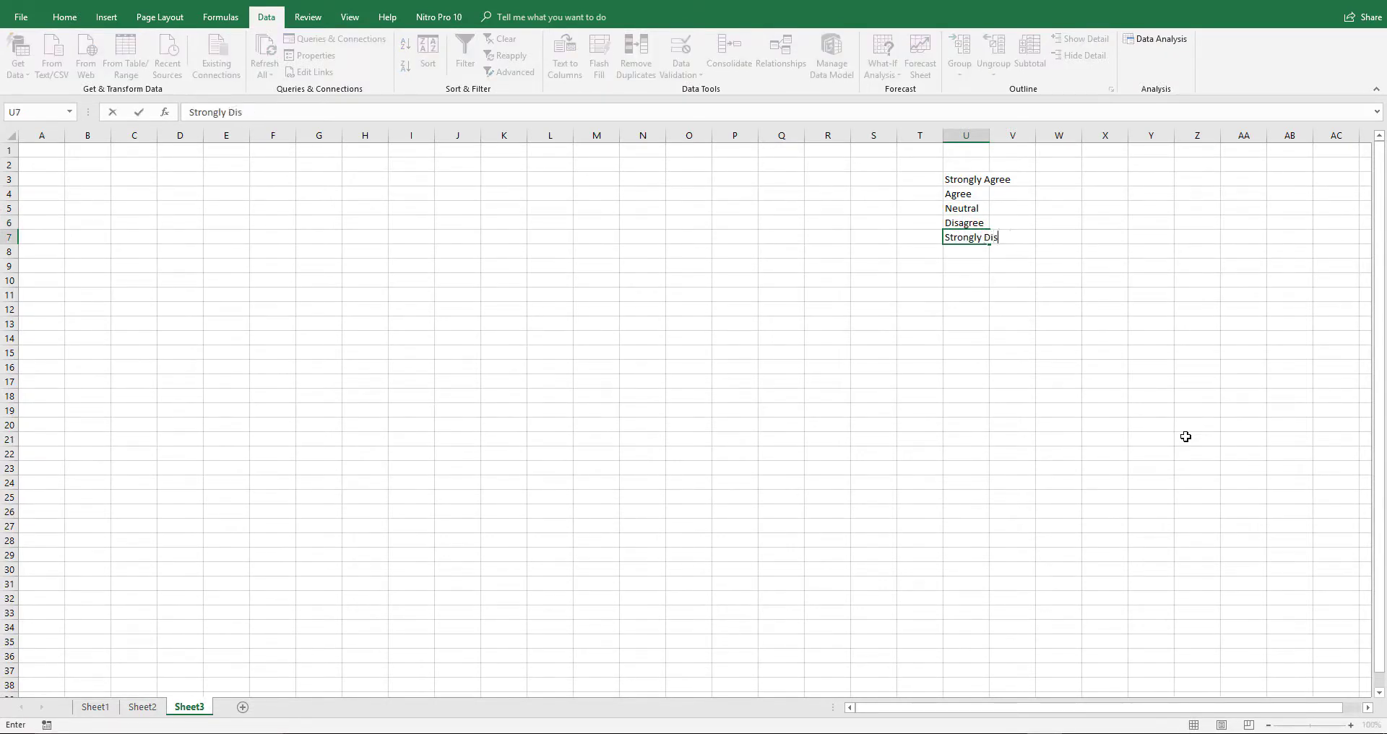
pyautogui.write('agree')
pyautogui.press('Return')
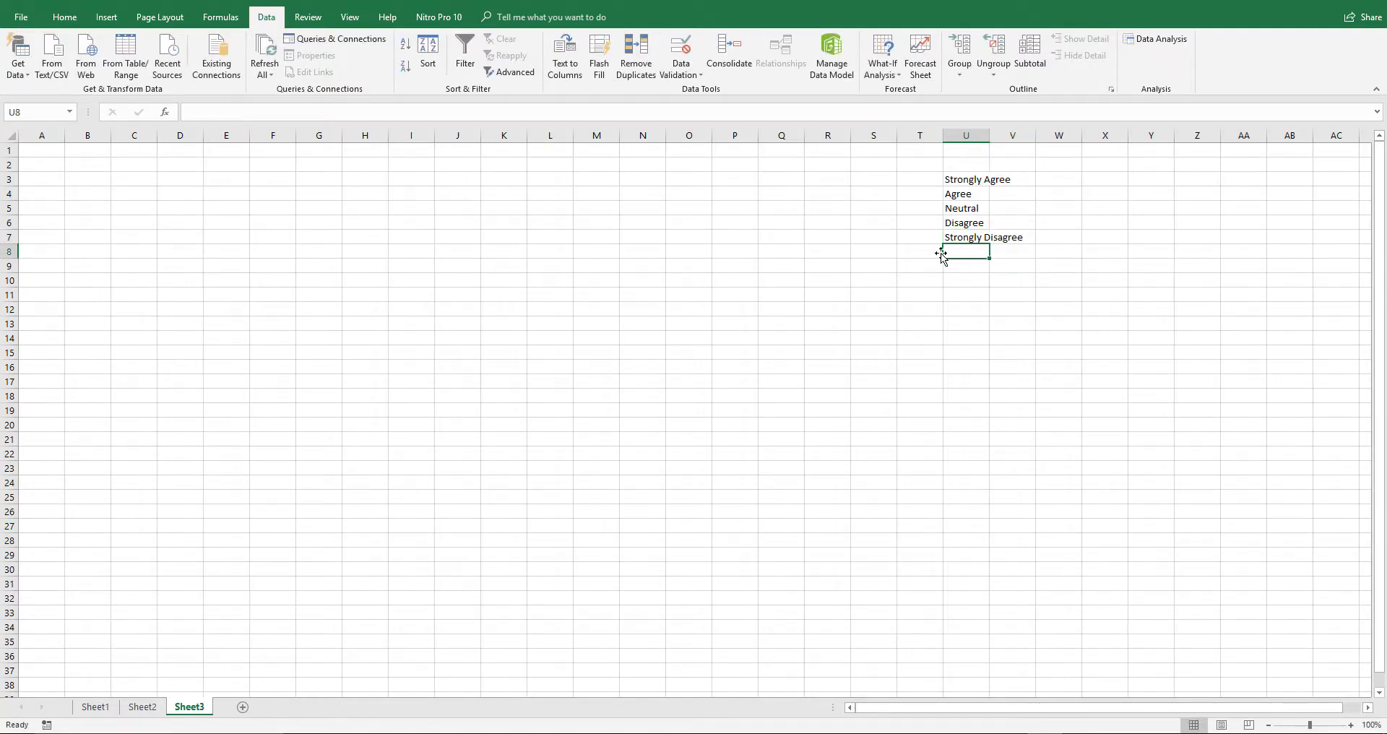
# Enter the codes 5, 4, 3, 2, 1 in T3:T7 and centre them.
pyautogui.click(936, 177)
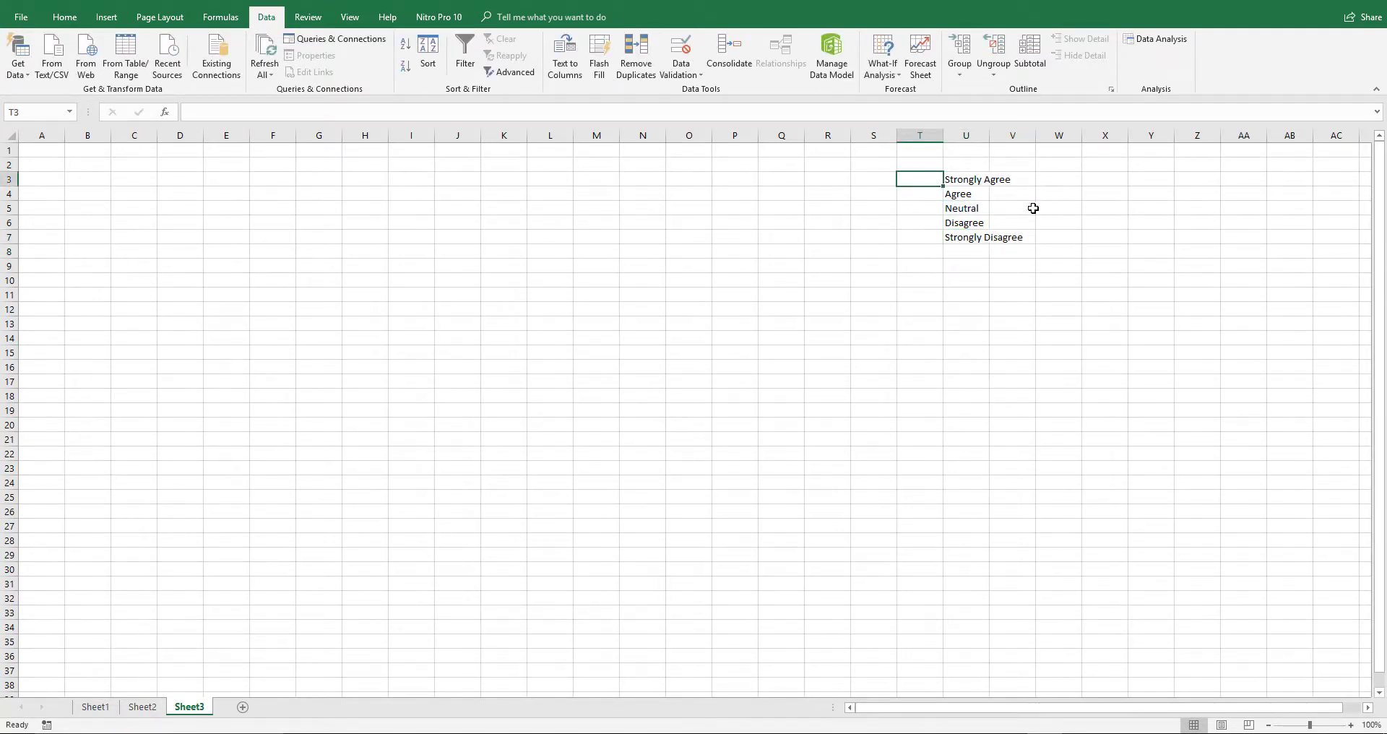
pyautogui.write('5')
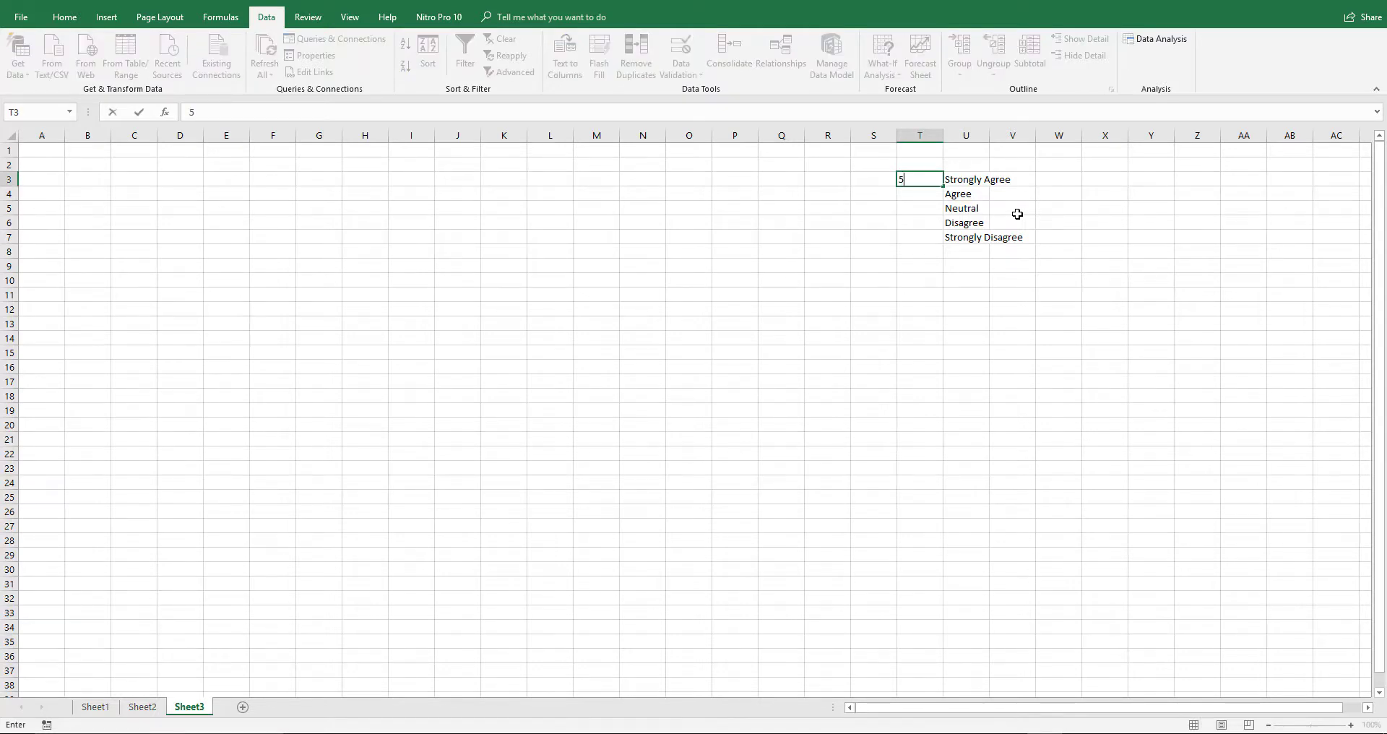
pyautogui.press('Return')
pyautogui.write('4 3 ')
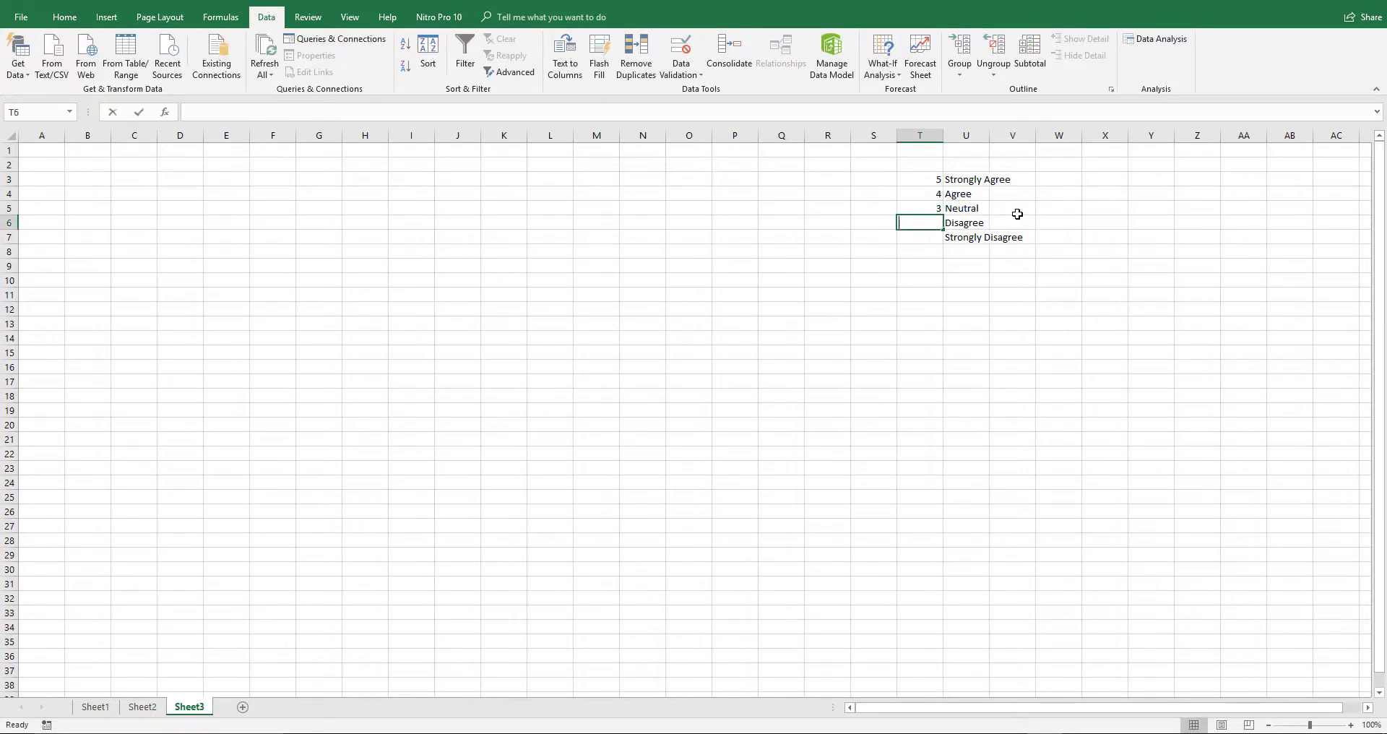
pyautogui.write('2 1')
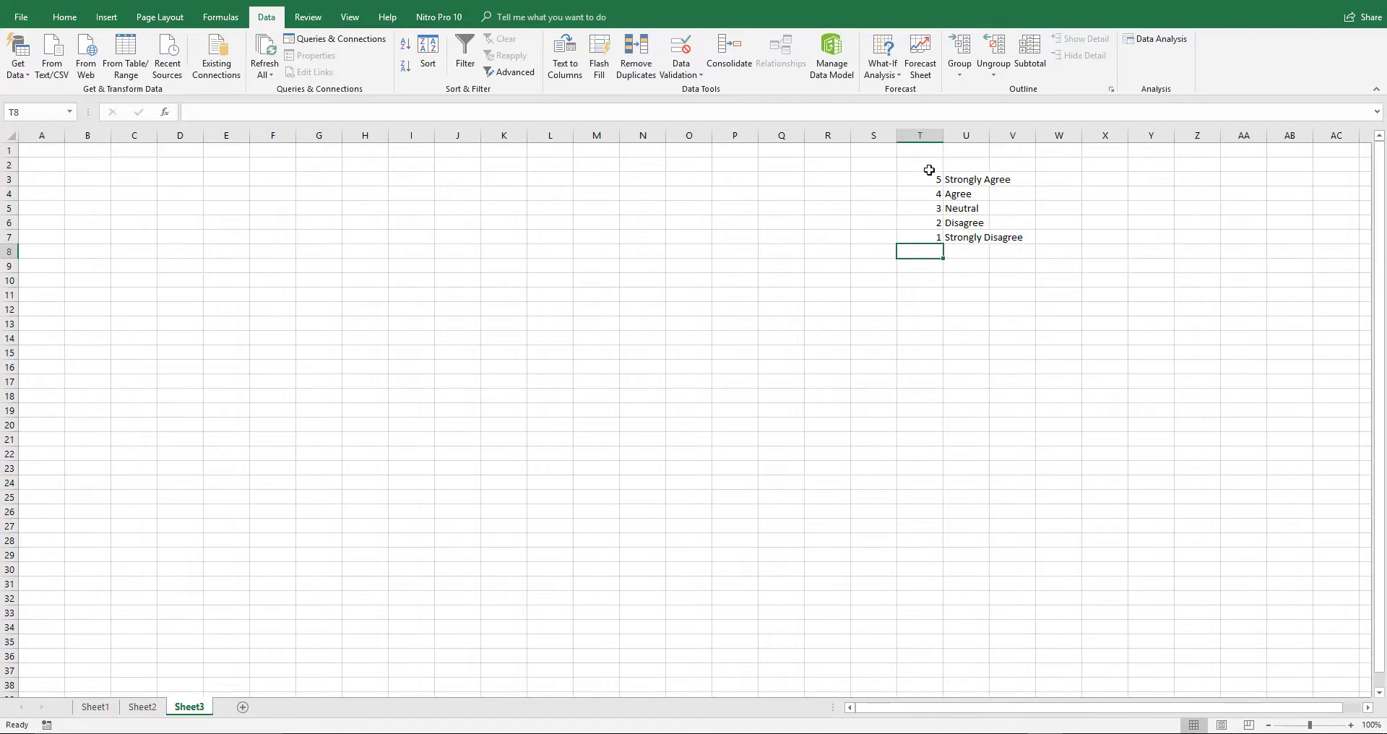
pyautogui.moveTo(922, 178); pyautogui.dragTo(922, 237)
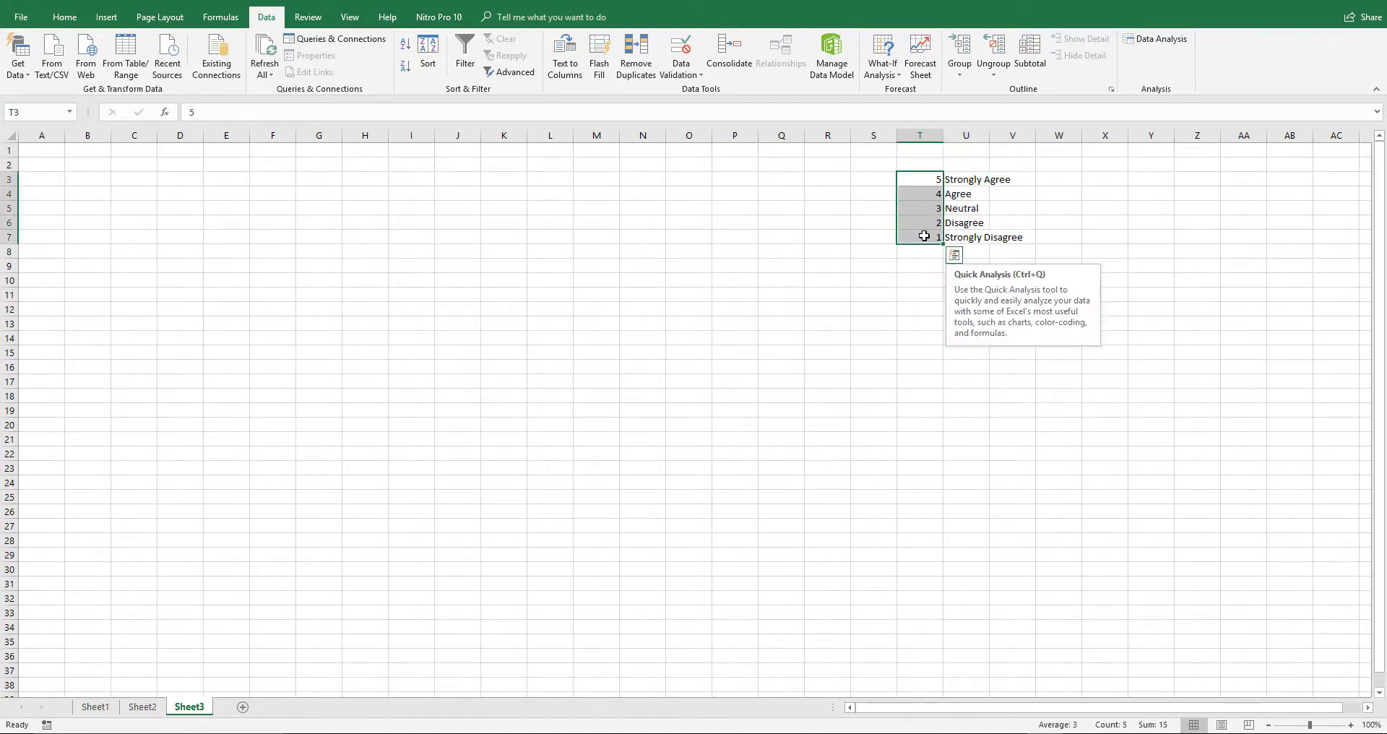
pyautogui.click(63, 20)
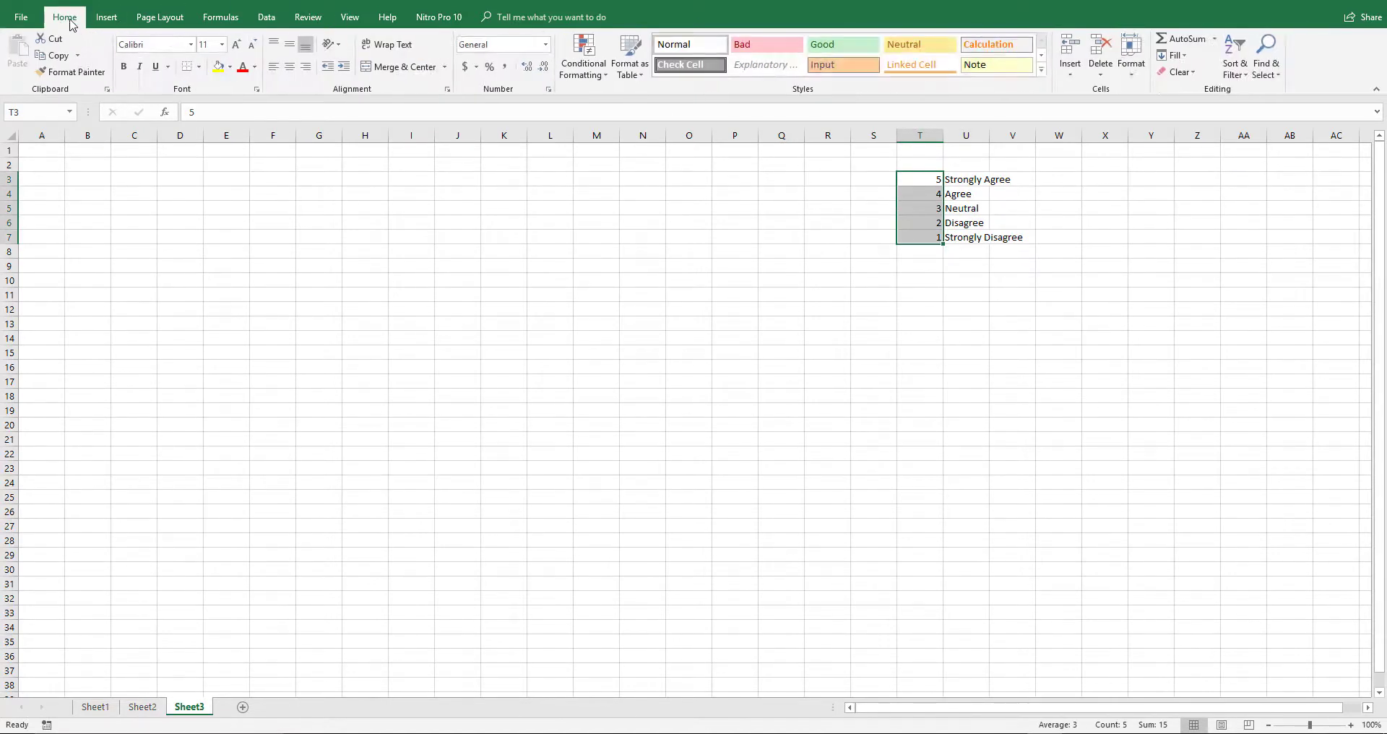
pyautogui.click(290, 67)
# Check each code against its label, then widen column U to fit Strongly Disagree.
pyautogui.click(928, 180)
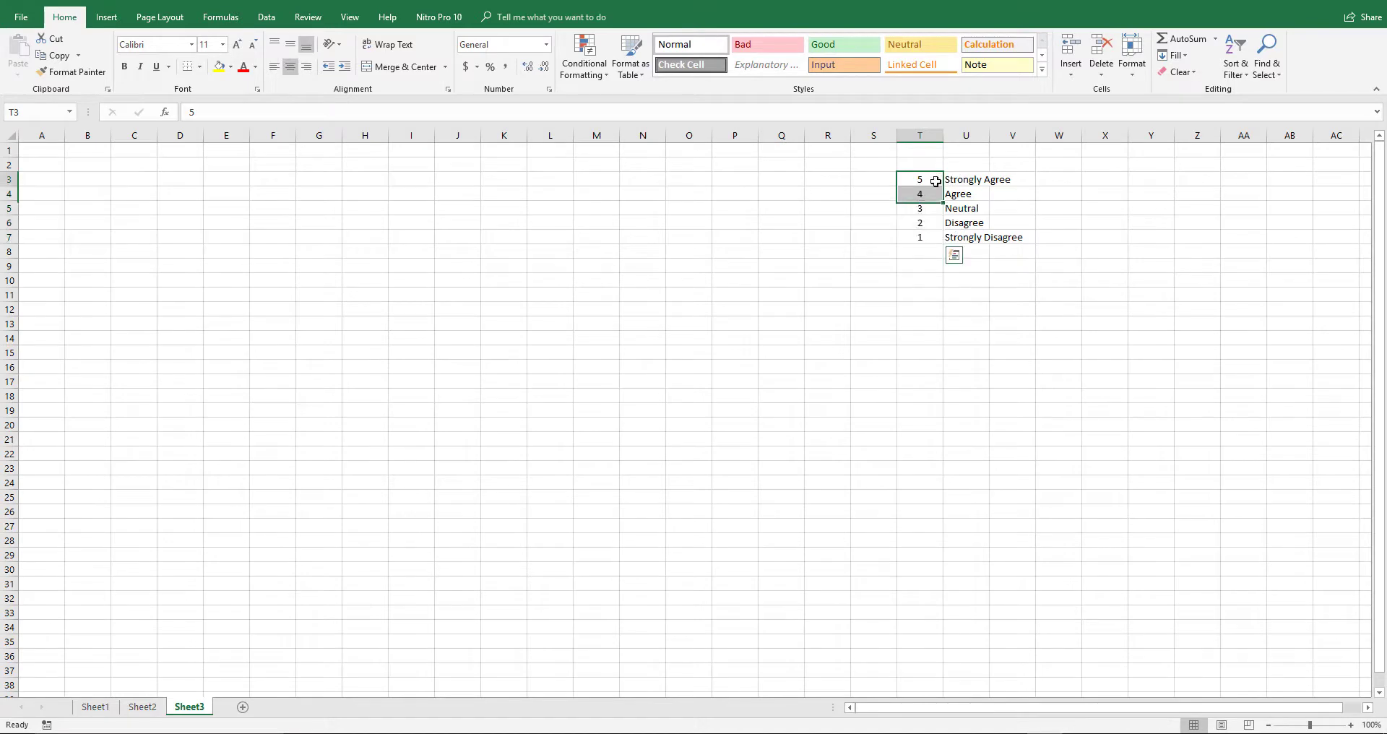
pyautogui.click(976, 186)
pyautogui.click(923, 195)
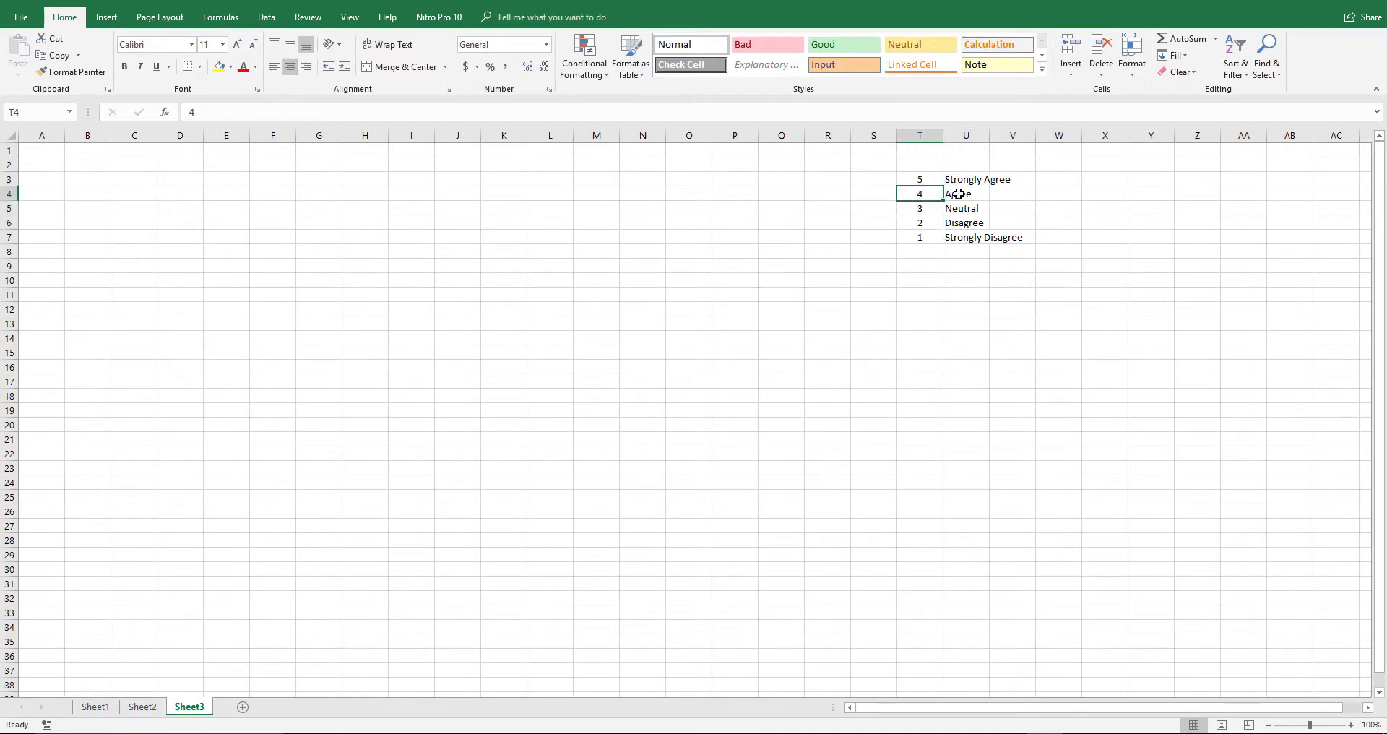
pyautogui.click(960, 194)
pyautogui.click(916, 210)
pyautogui.click(963, 210)
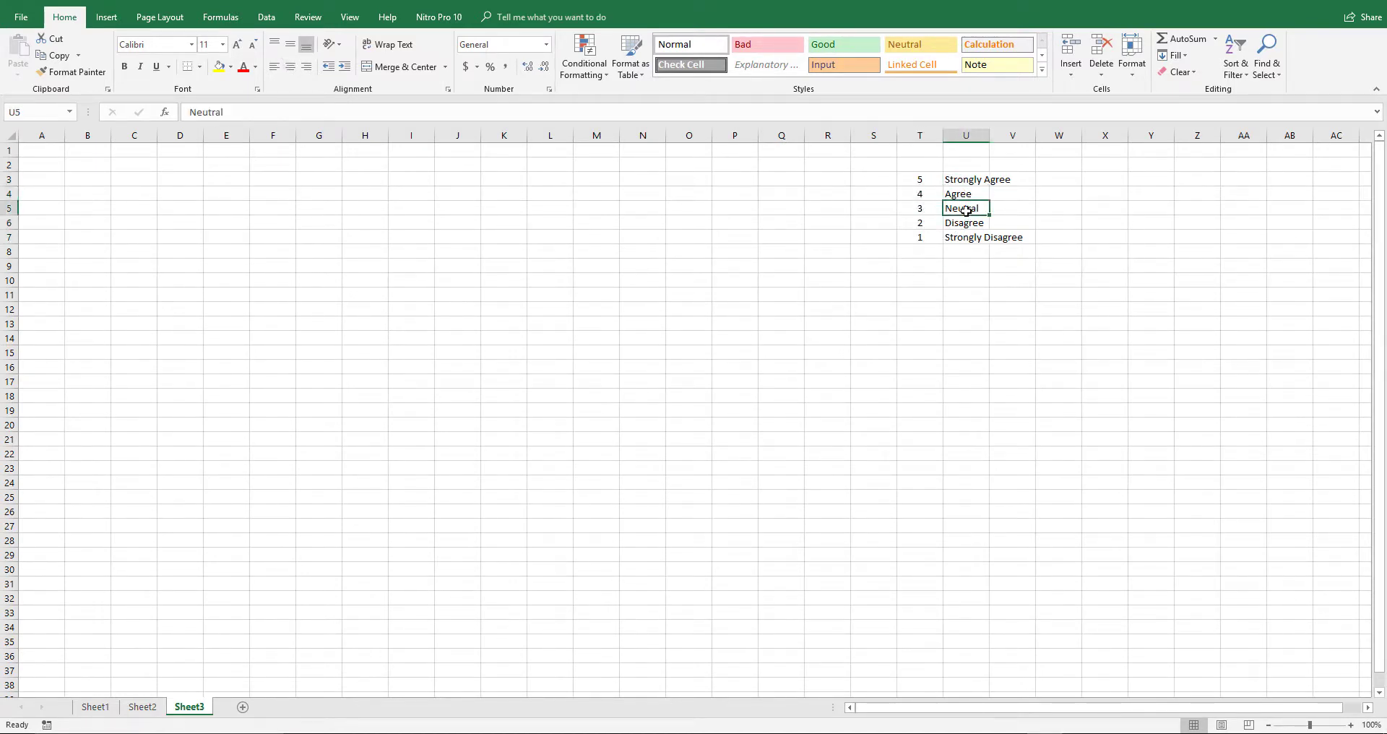
pyautogui.click(928, 223)
pyautogui.click(961, 224)
pyautogui.click(925, 239)
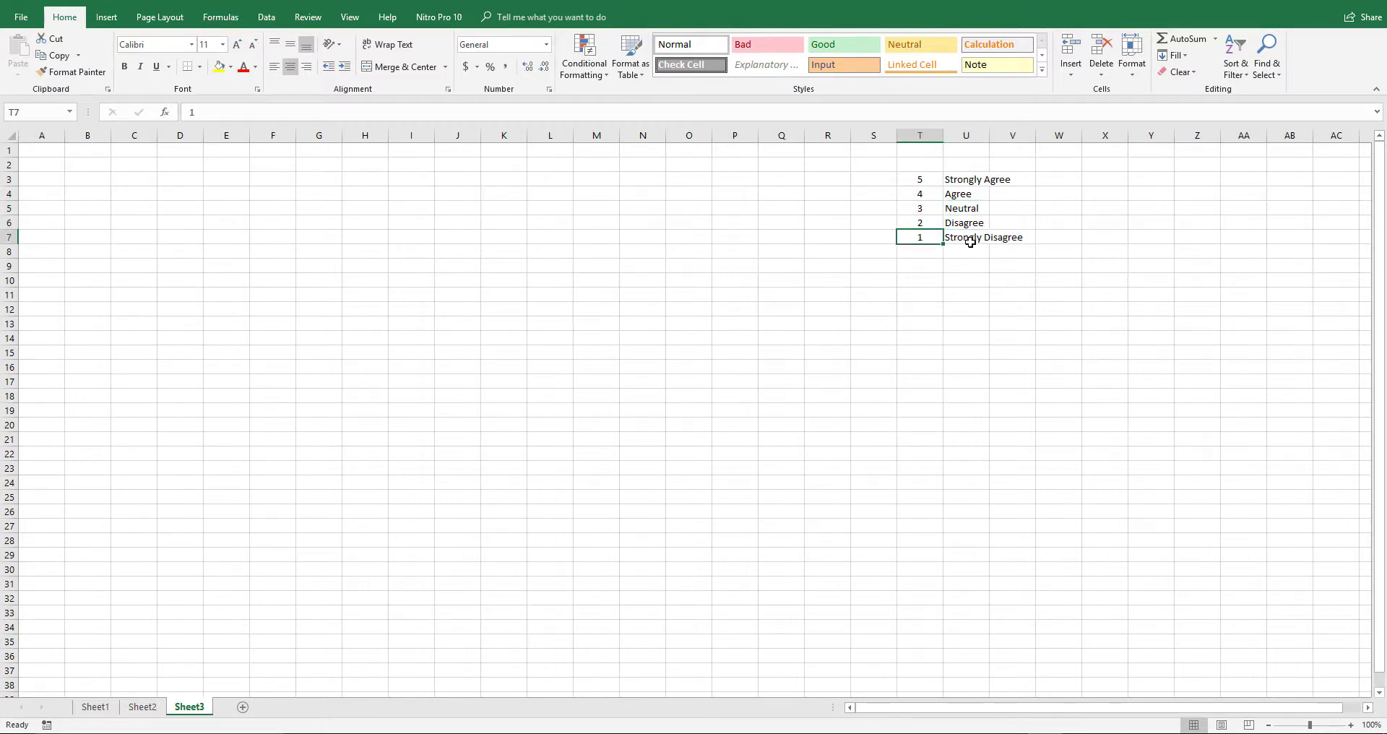
pyautogui.click(969, 238)
pyautogui.moveTo(990, 138); pyautogui.dragTo(1031, 141)
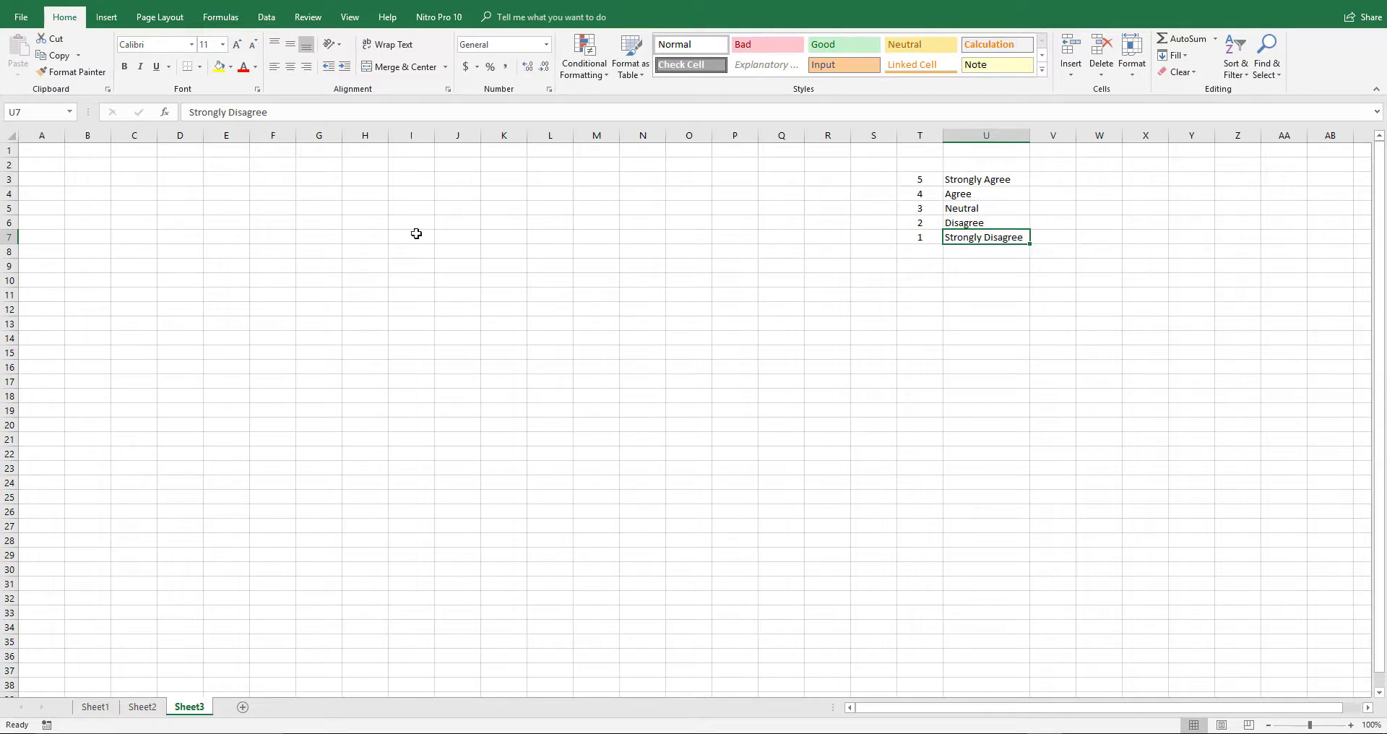
pyautogui.click(59, 155)
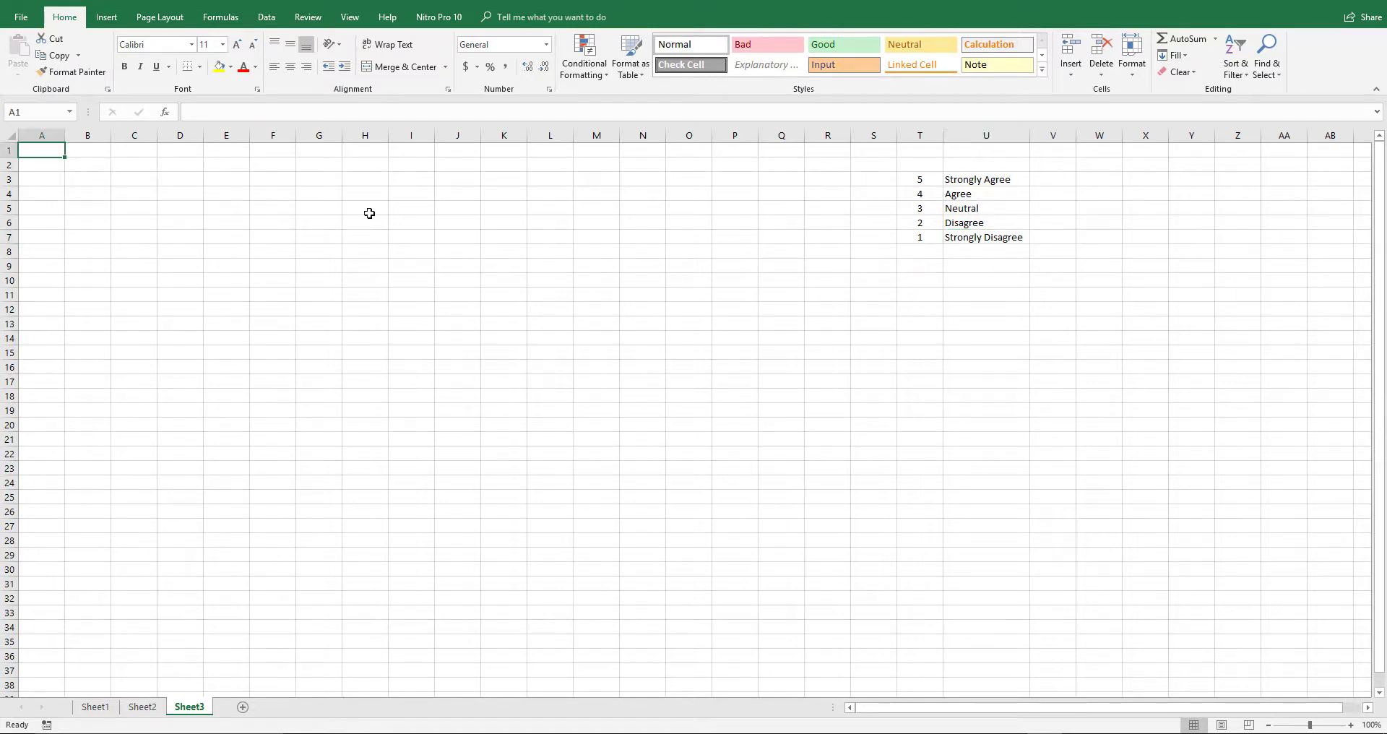
# Enter Respondent in A1, widen column A, and add headers Q1–Q6 in B1:G1.
pyautogui.write('Respondent')
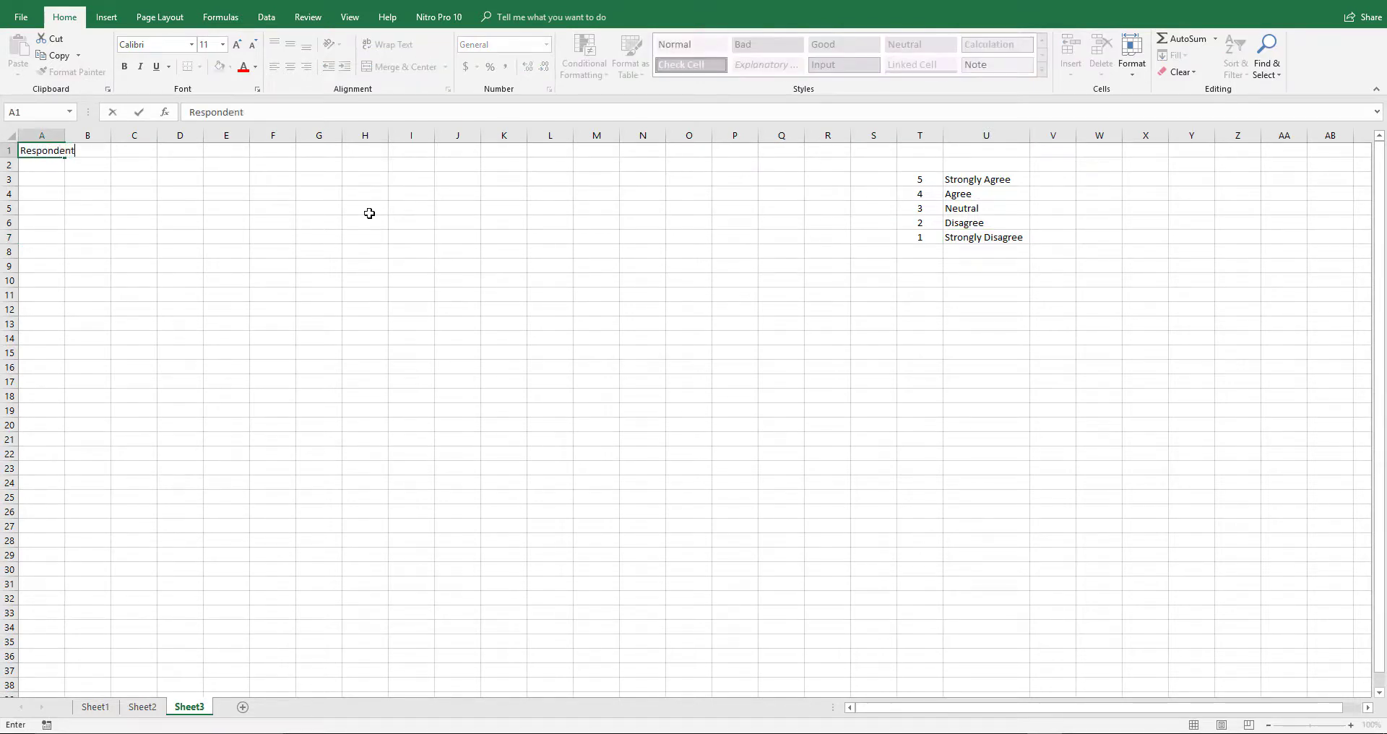
pyautogui.press('Return')
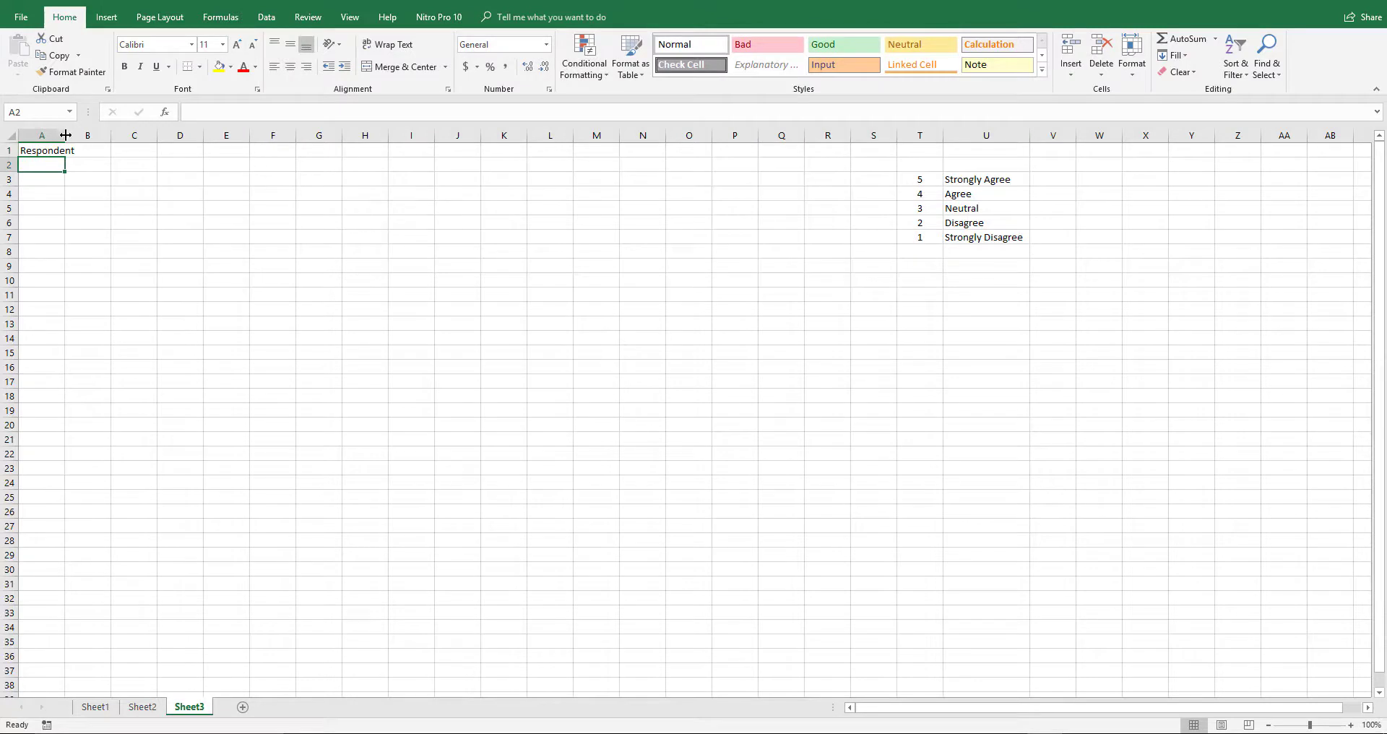
pyautogui.moveTo(65, 135); pyautogui.dragTo(96, 135)
pyautogui.click(123, 151)
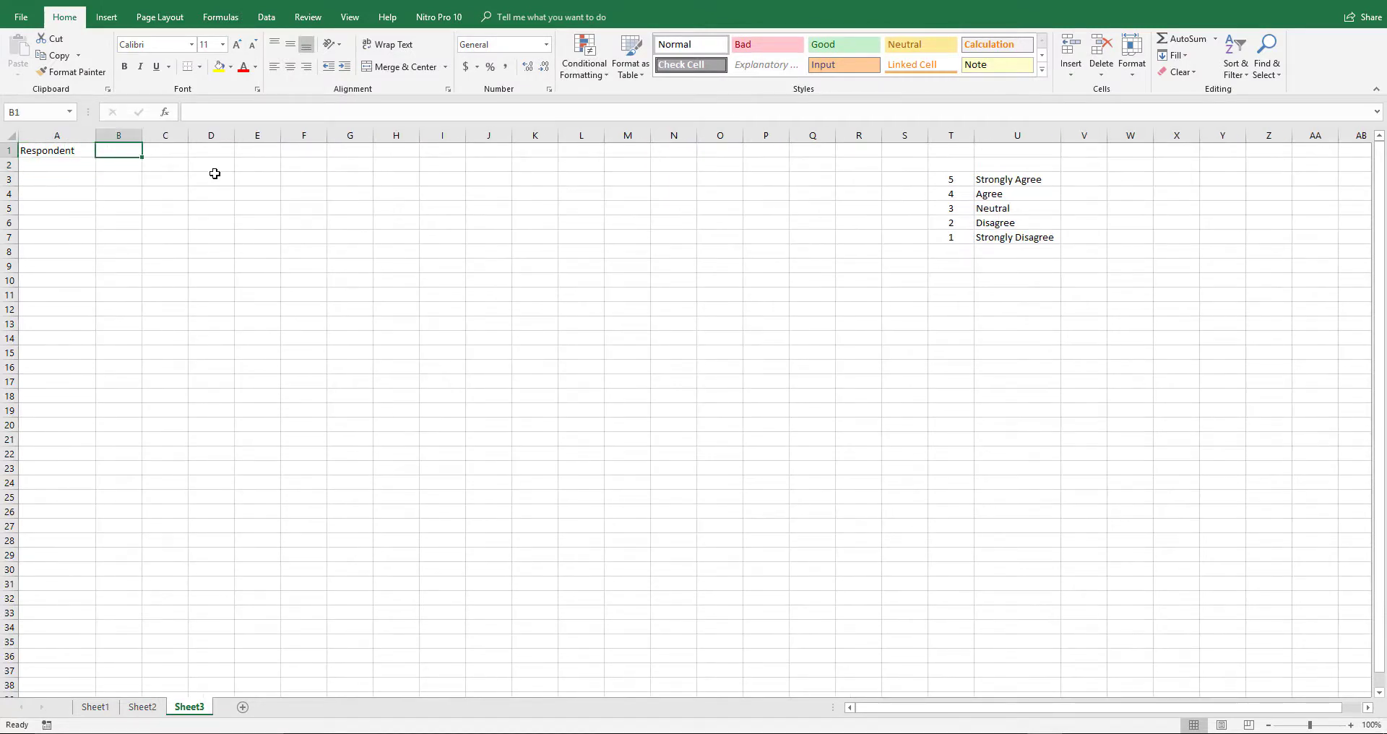
pyautogui.write('Q1')
pyautogui.press('Tab')
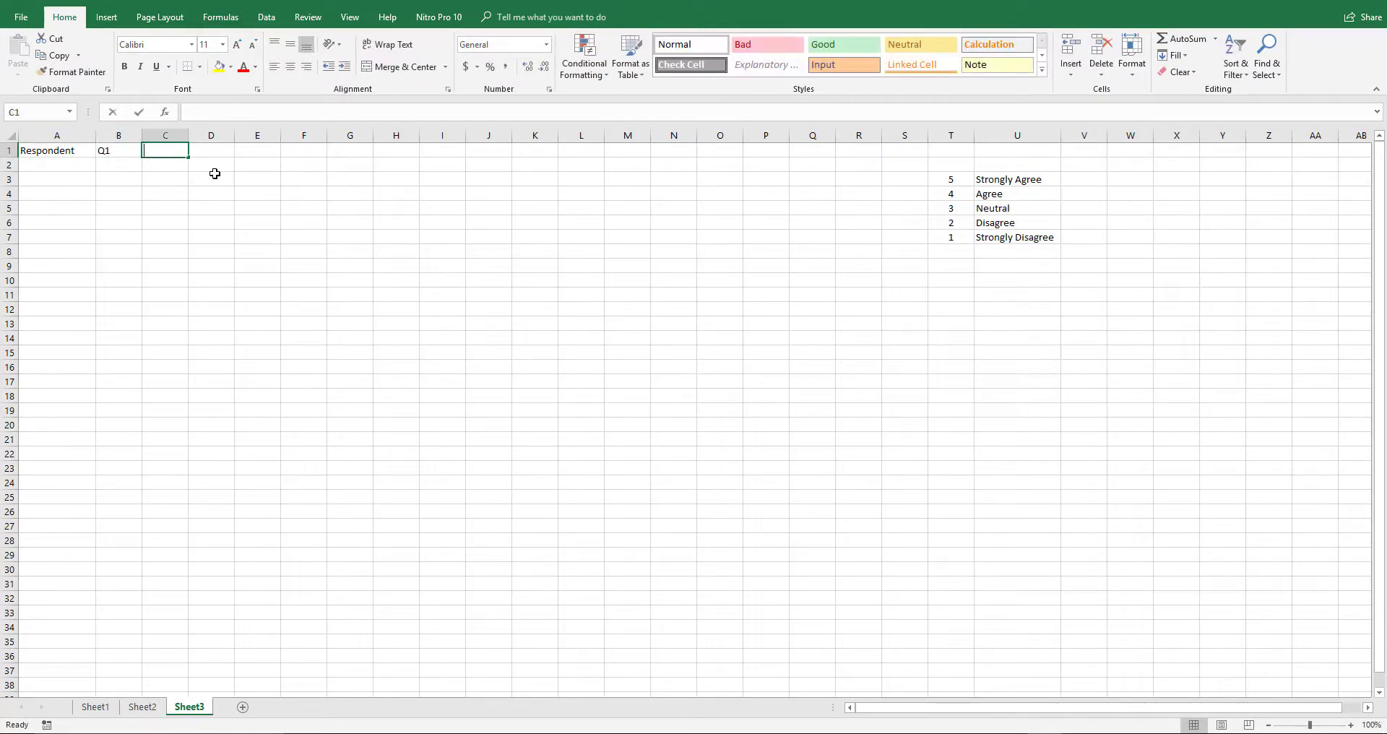
pyautogui.write('Q')
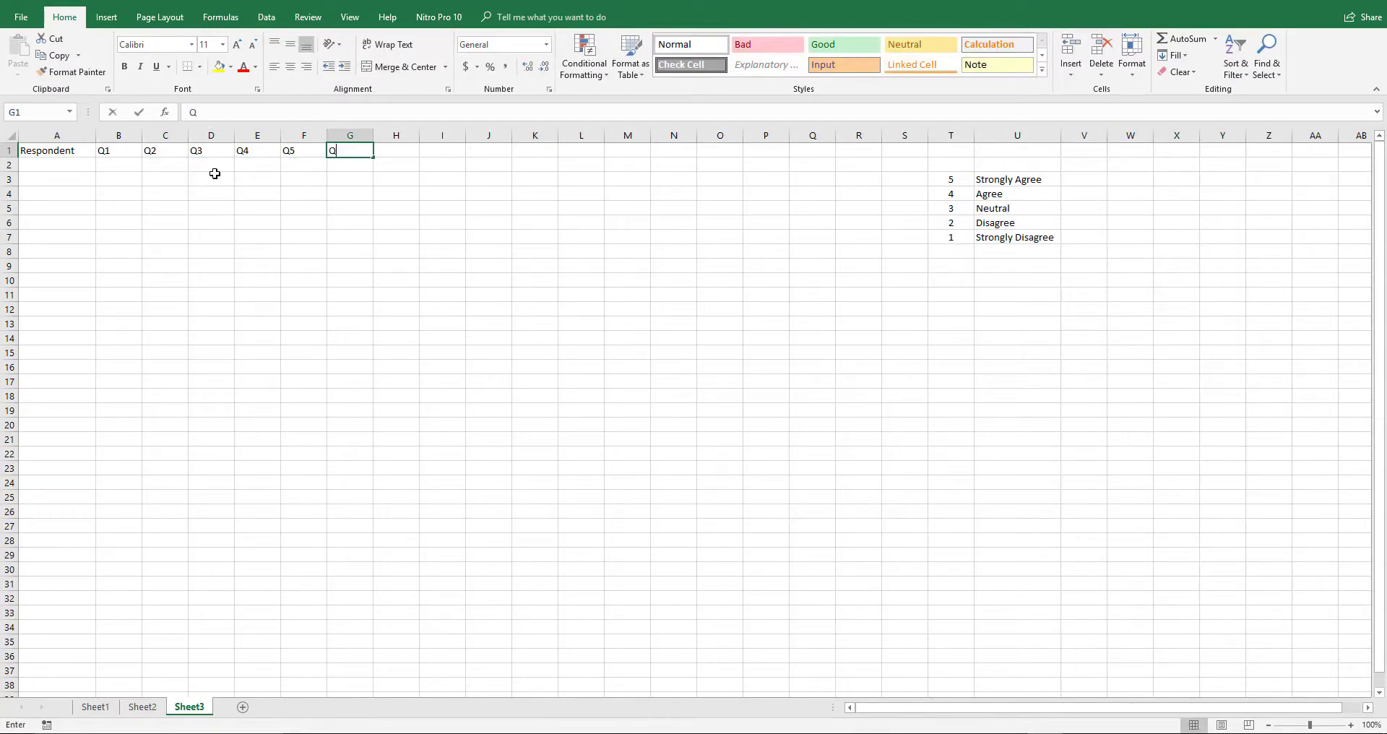
pyautogui.write('2\tQ3\tQ4\tQ5\tQ6')
pyautogui.press('Tab')
# Add headers Q7 through Q10 in H1:K1, correcting the mistyped W7.
pyautogui.write('W7')
pyautogui.press('Tab')
pyautogui.press('Left')
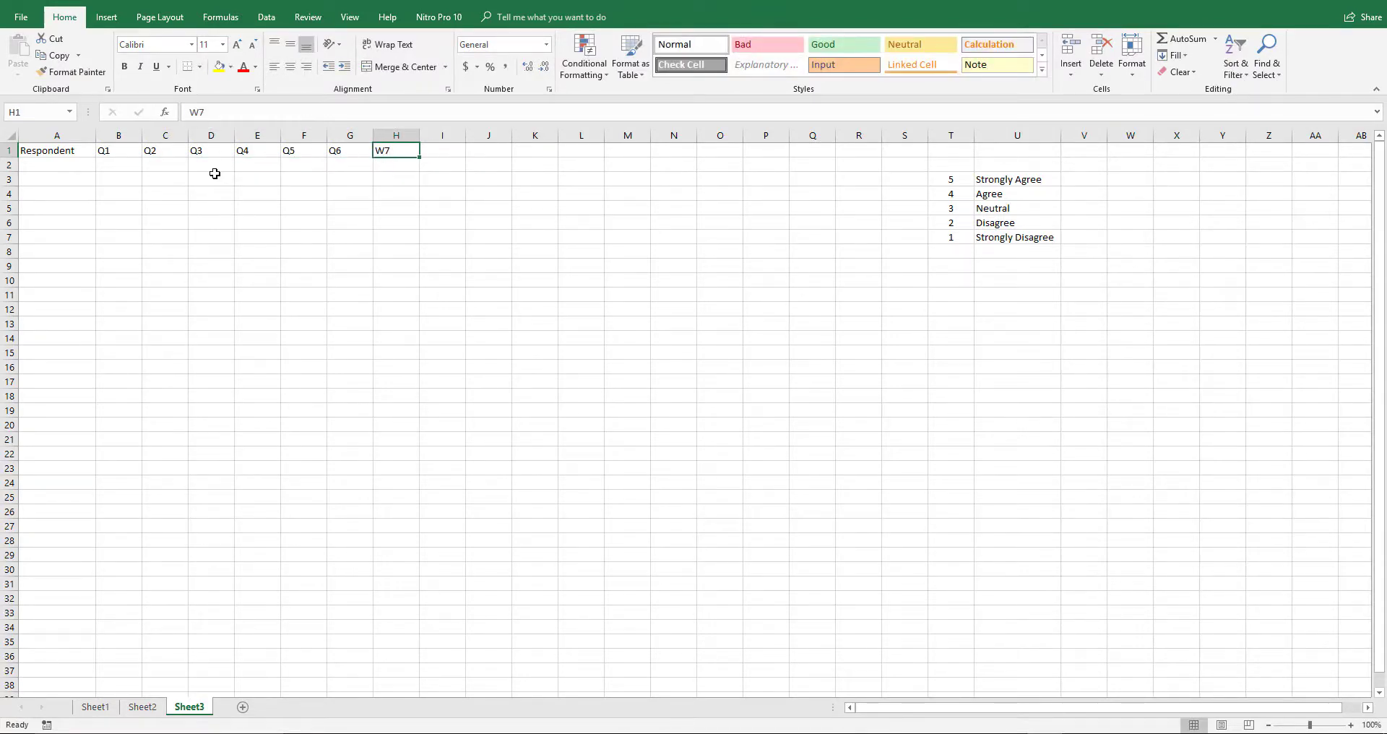
pyautogui.write('Q7')
pyautogui.press('Tab')
pyautogui.write('Q')
pyautogui.press('Tab')
pyautogui.write('Q')
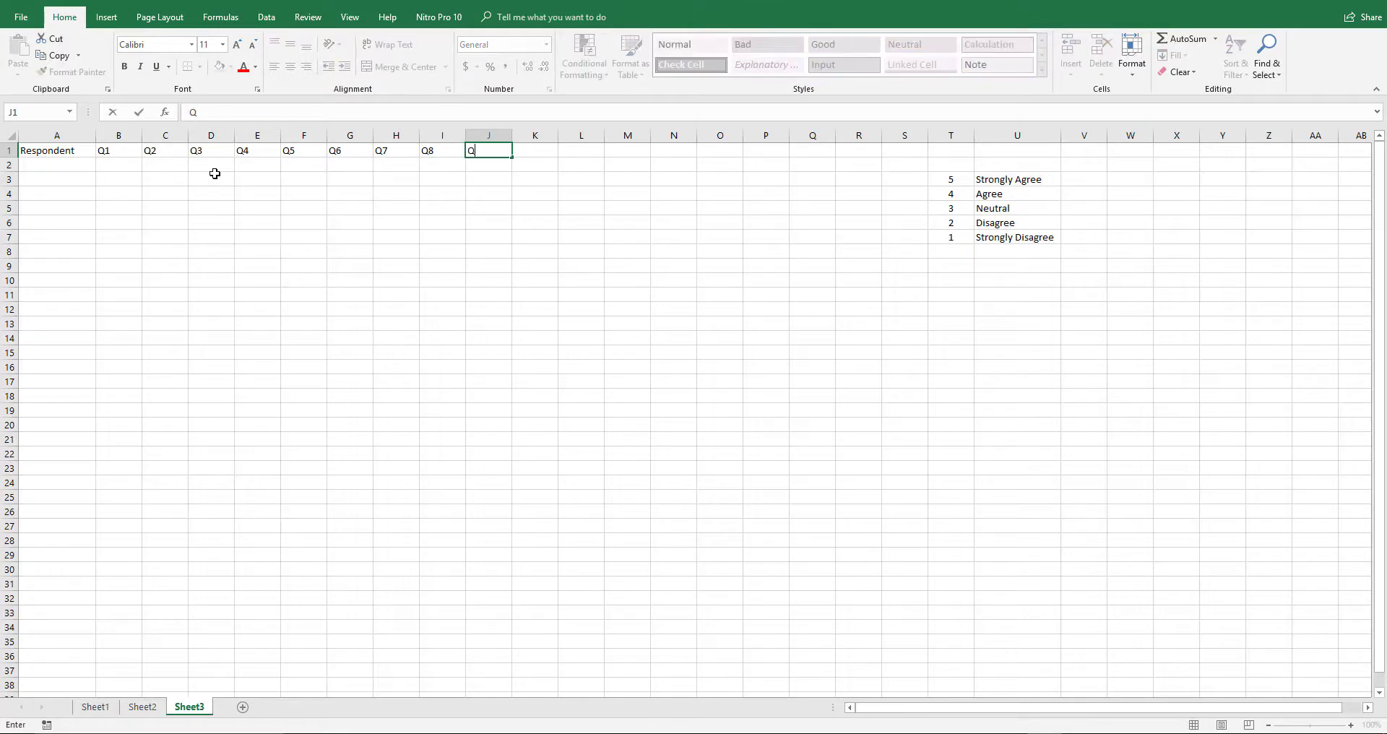
pyautogui.press('Tab')
pyautogui.write('Q10')
pyautogui.press('Down')
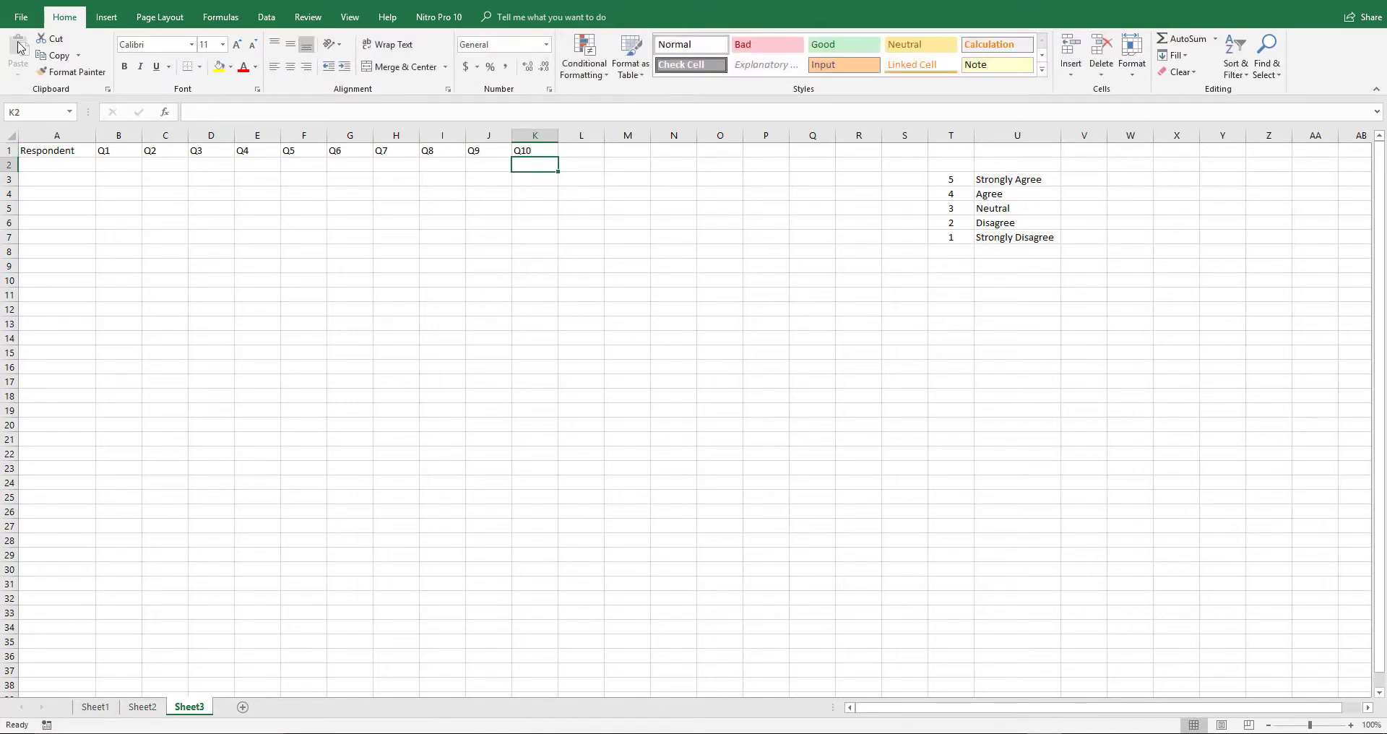
# Make the header row A1:K1 bold and centred horizontally and vertically.
pyautogui.moveTo(68, 150); pyautogui.dragTo(553, 149)
pyautogui.click(124, 67)
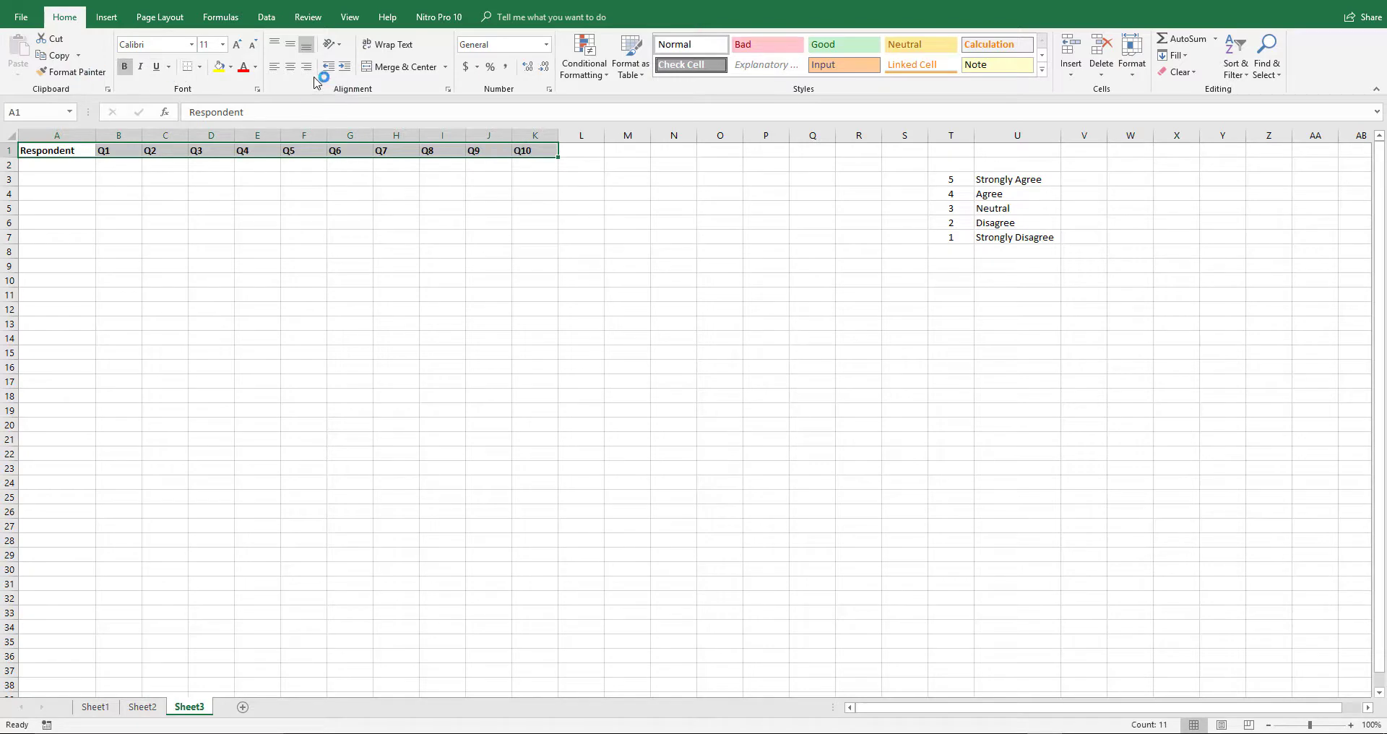
pyautogui.click(290, 66)
pyautogui.click(290, 44)
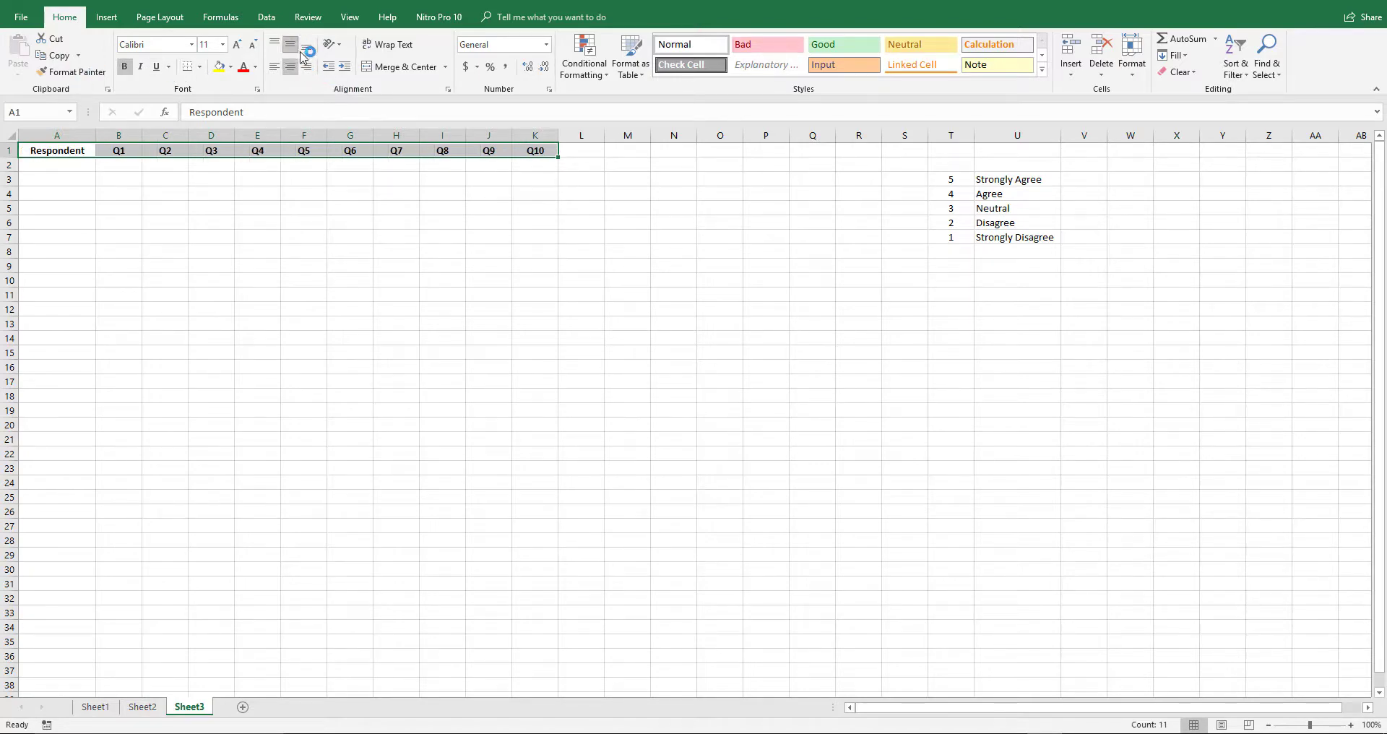
pyautogui.click(69, 166)
# Fill respondent numbers 1 to 30 down A2:A31 and centre them.
pyautogui.write('1')
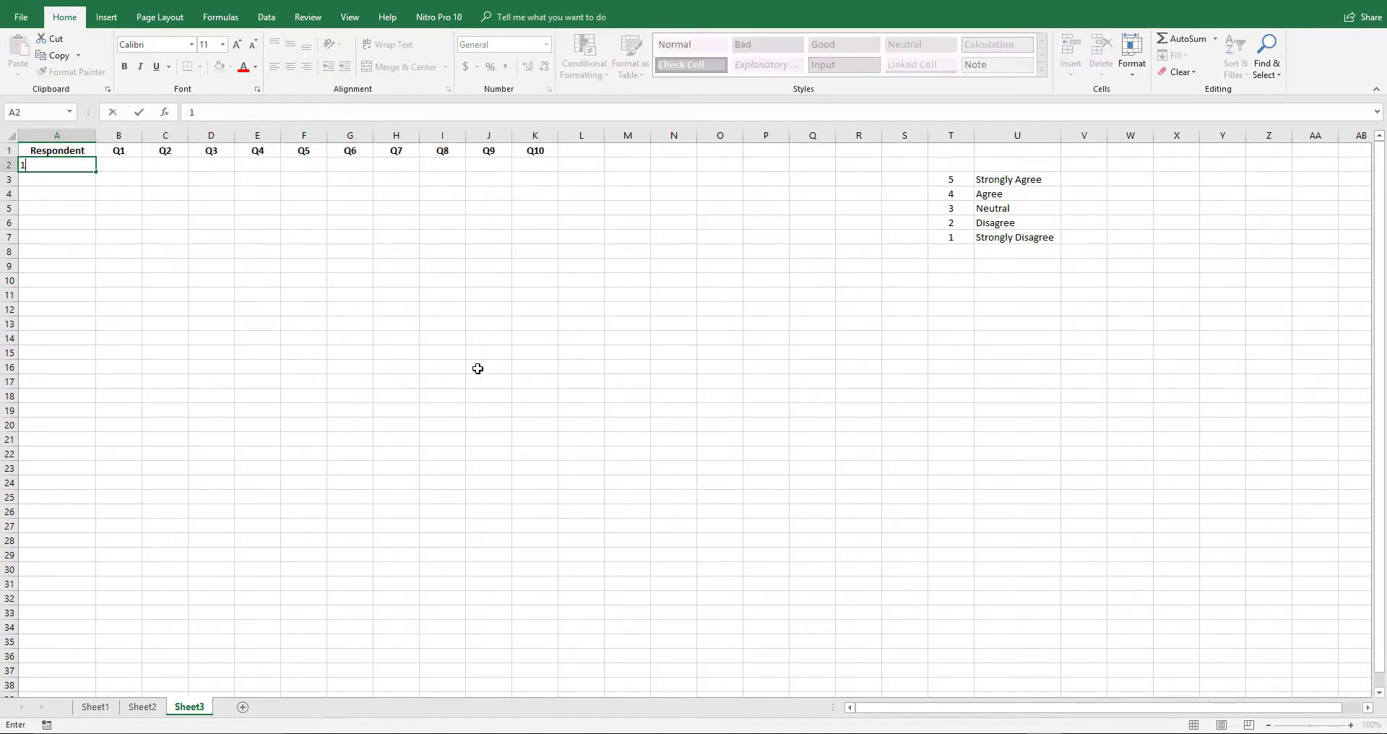
pyautogui.press('Return')
pyautogui.click(83, 165)
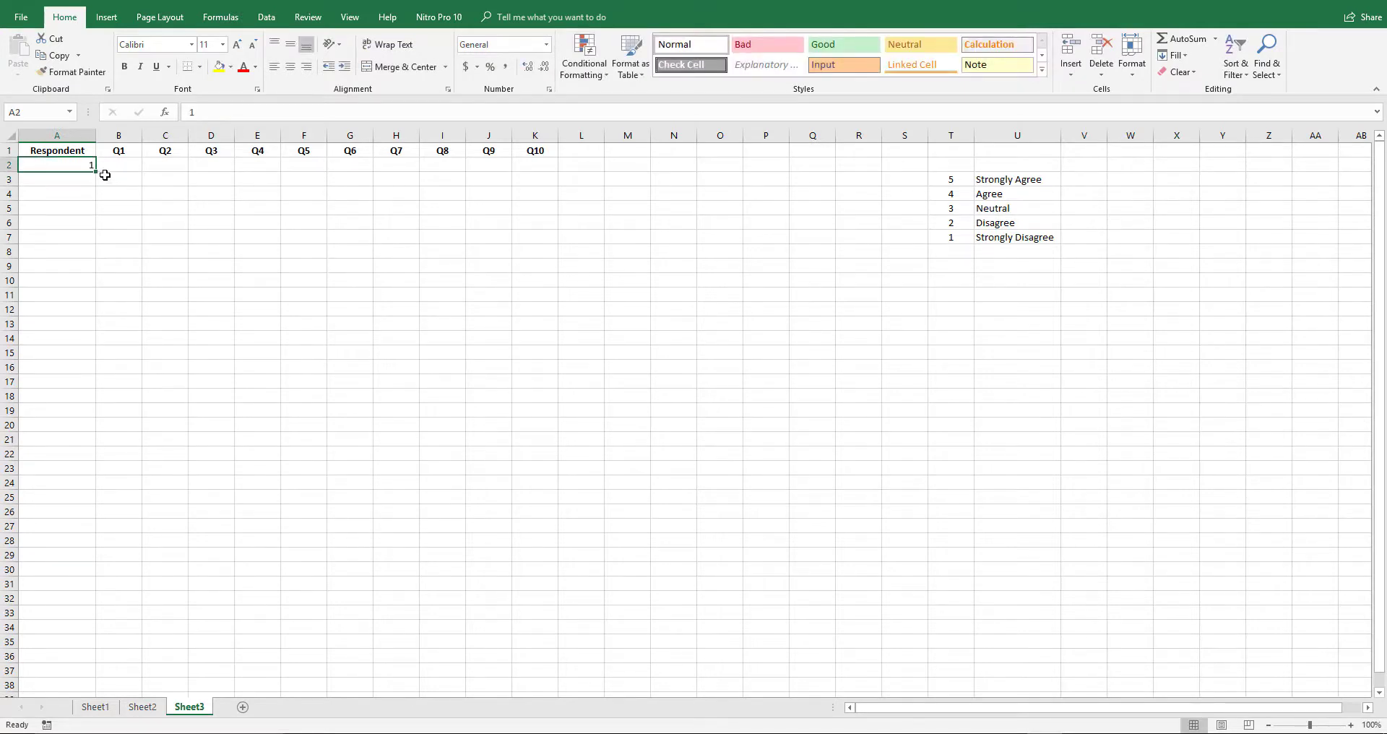
pyautogui.moveTo(97, 171)
pyautogui.mouseDown()
pyautogui.moveTo(120, 605)
pyautogui.moveTo(114, 591)
pyautogui.mouseUp()
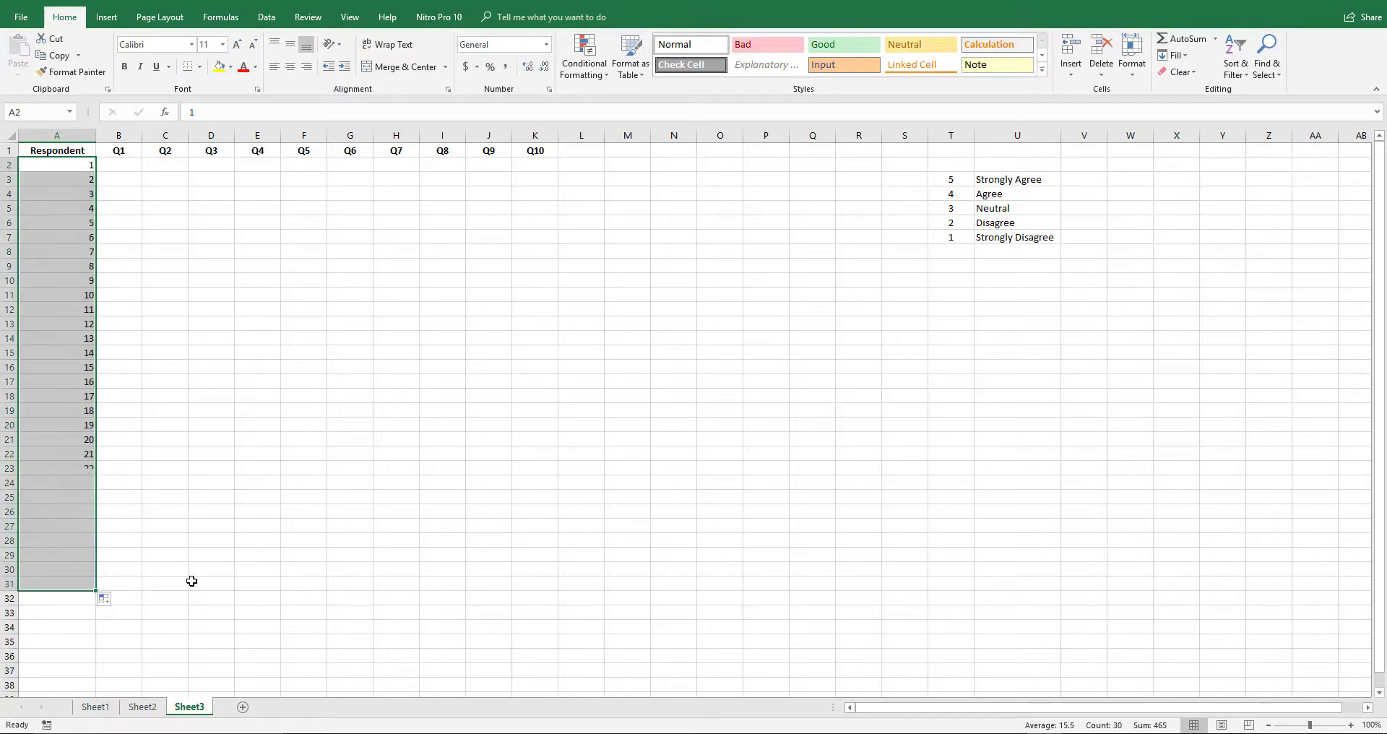
pyautogui.click(290, 67)
pyautogui.click(290, 44)
pyautogui.click(132, 166)
pyautogui.hotkey('shift', 'Down')
pyautogui.hotkey('shift', 'Down')
pyautogui.hotkey('shift', 'Down')
pyautogui.click(132, 166)
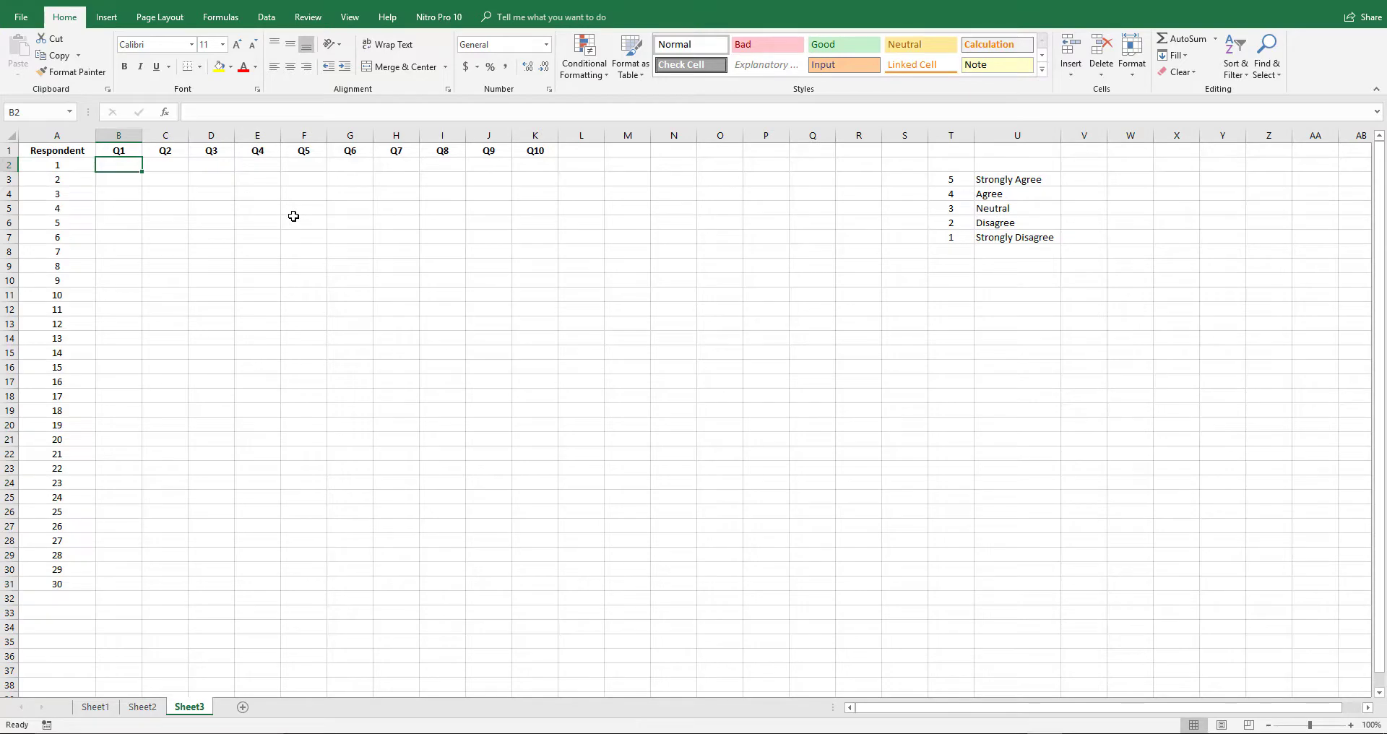
# Enter Q1 answers 5 in B2 and 4 in B3, matching Strongly Agree and Agree.
pyautogui.write('5')
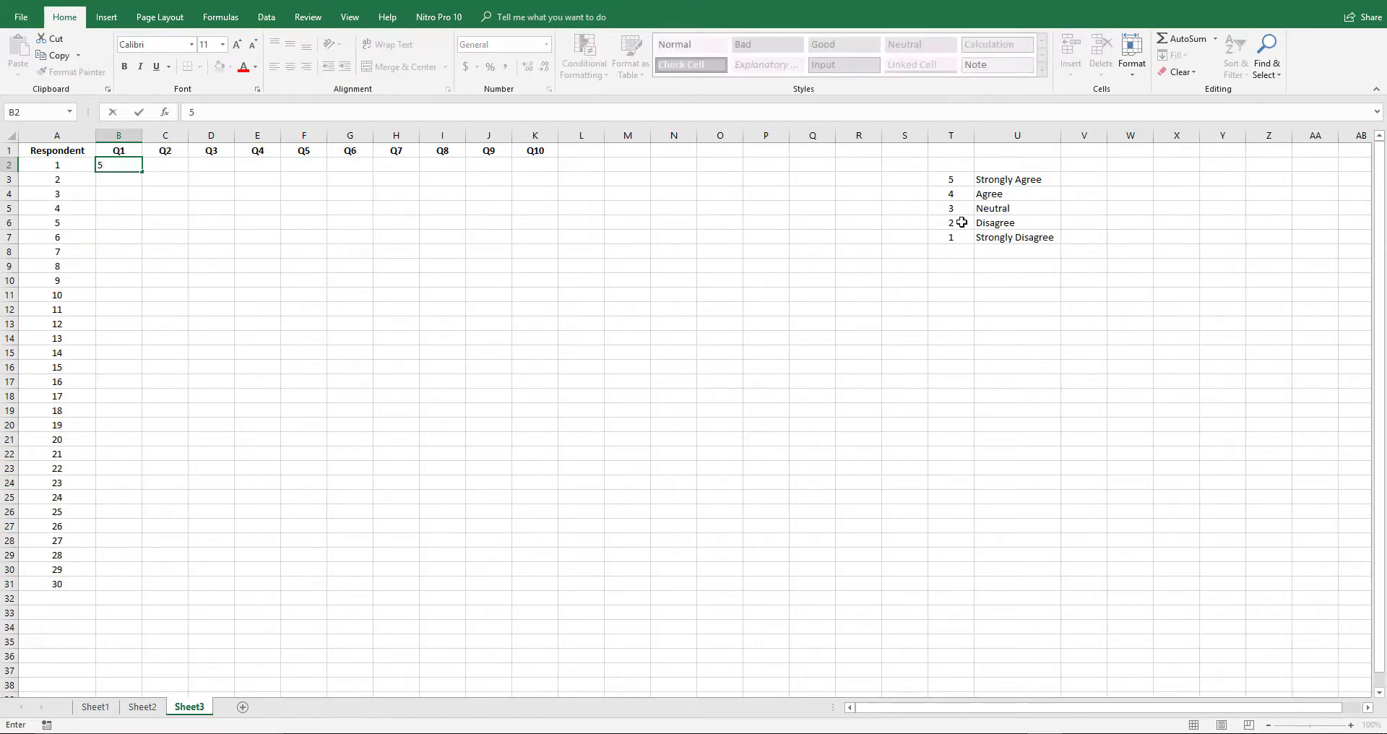
pyautogui.click(997, 183)
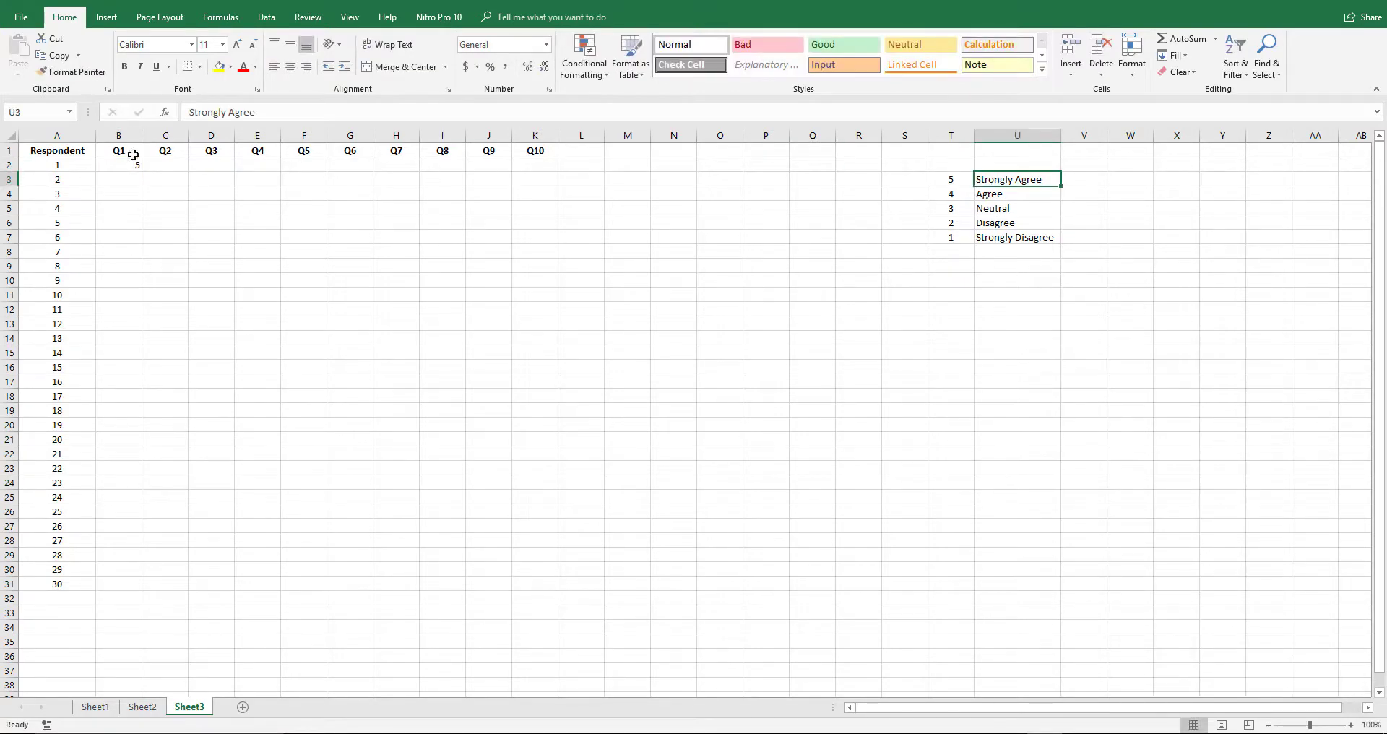
pyautogui.click(135, 165)
pyautogui.click(1000, 180)
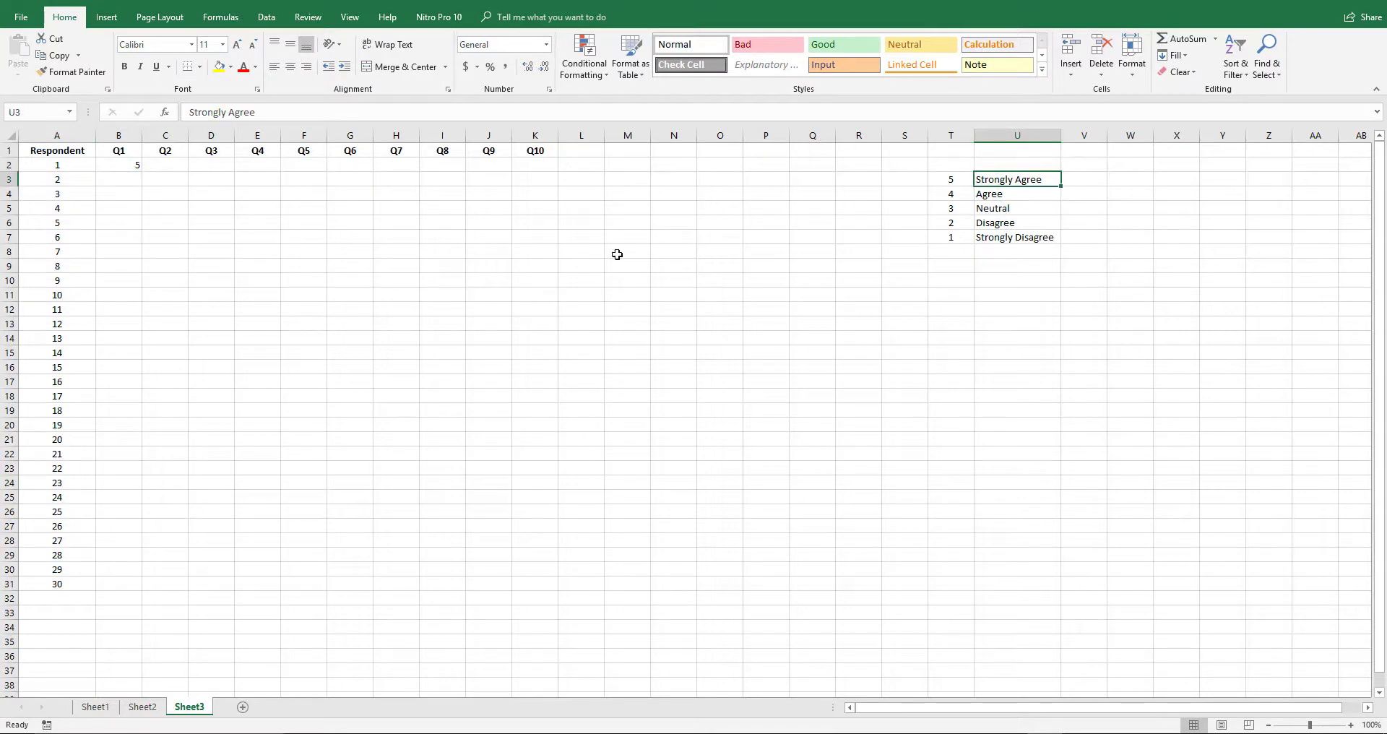
pyautogui.click(128, 180)
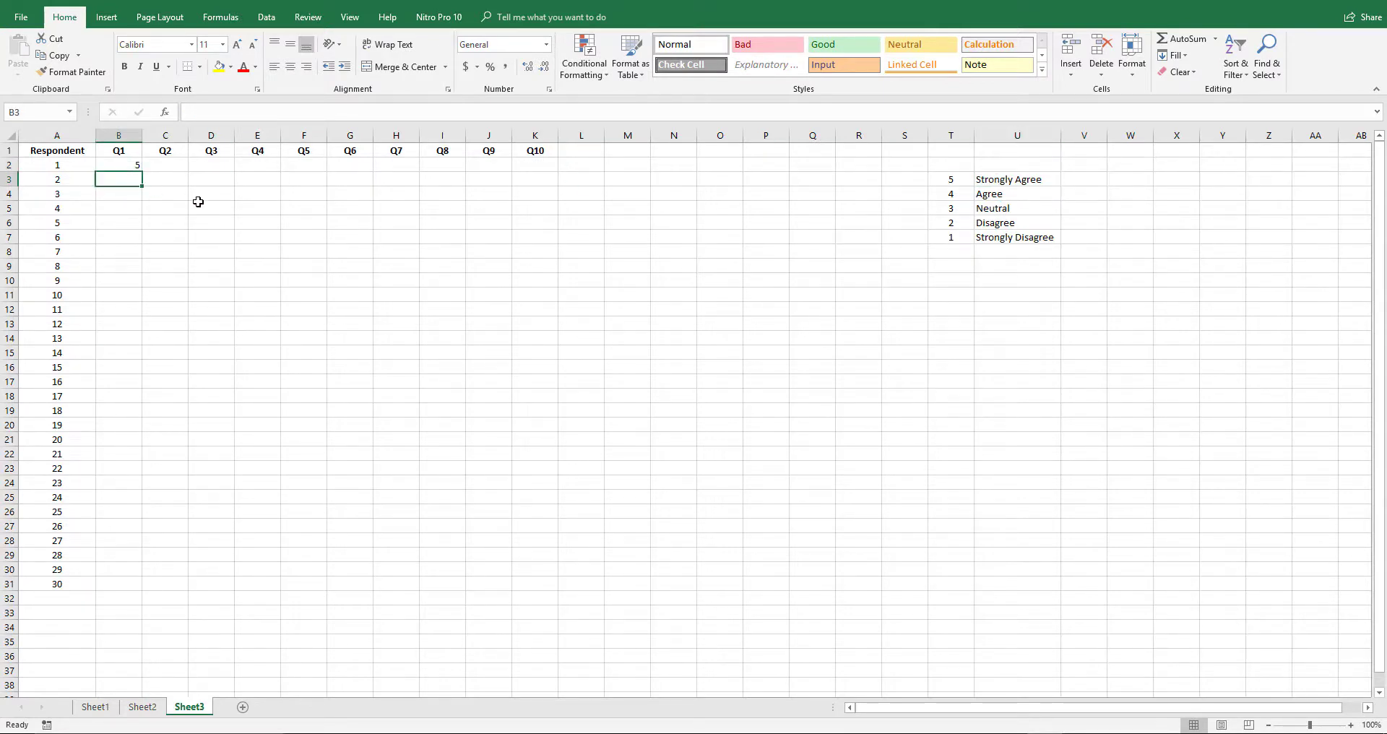
pyautogui.write('4')
pyautogui.press('Return')
pyautogui.click(128, 180)
pyautogui.click(968, 193)
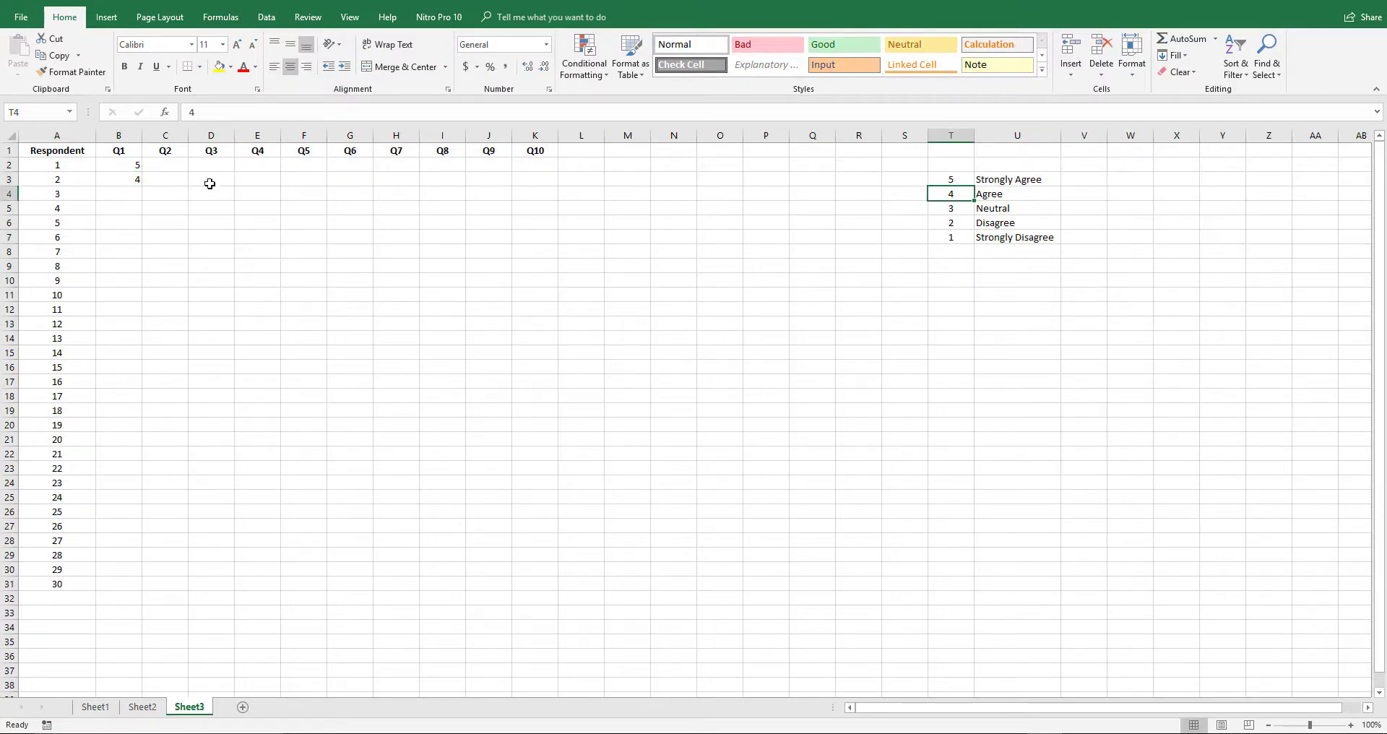
# Enter answers 2, 3 and 1 in B4:B6, matching Disagree, Neutral and Strongly Disagree.
pyautogui.click(123, 194)
pyautogui.write('2')
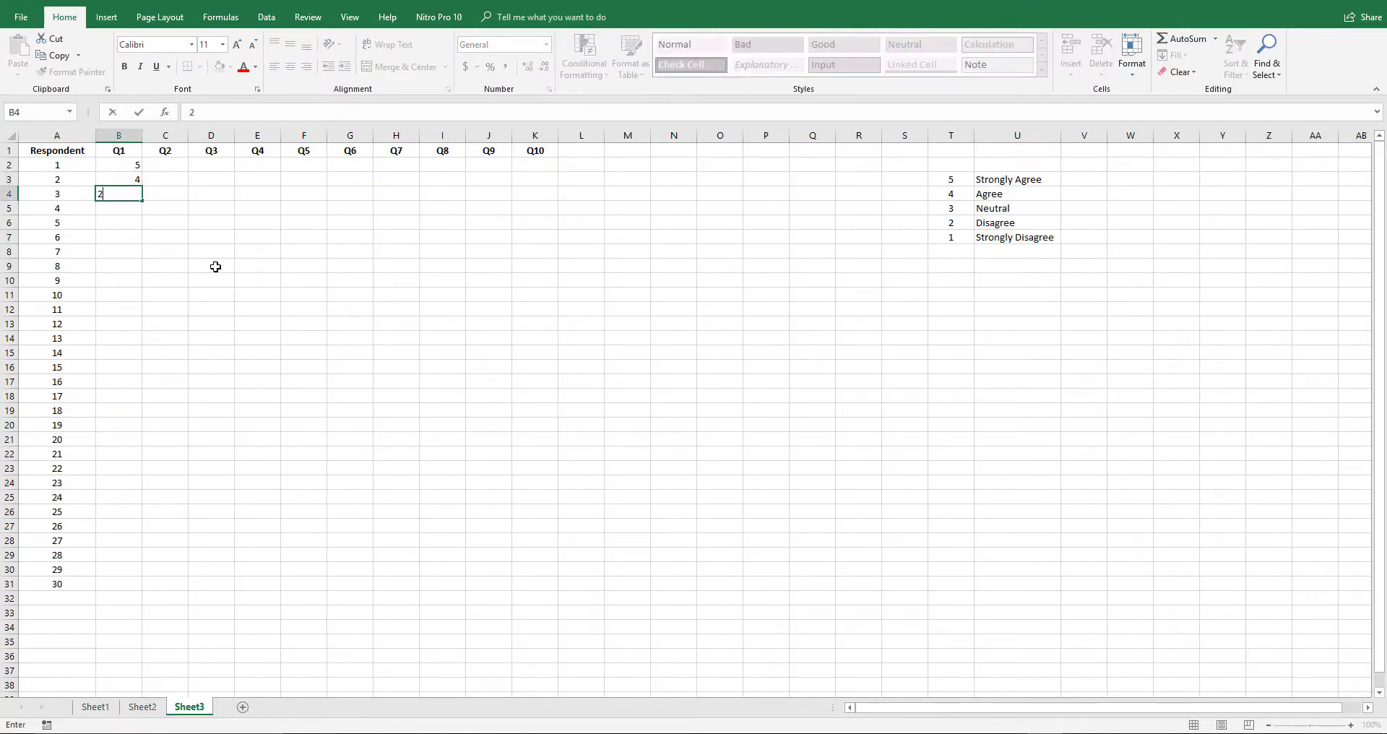
pyautogui.click(211, 266)
pyautogui.click(115, 194)
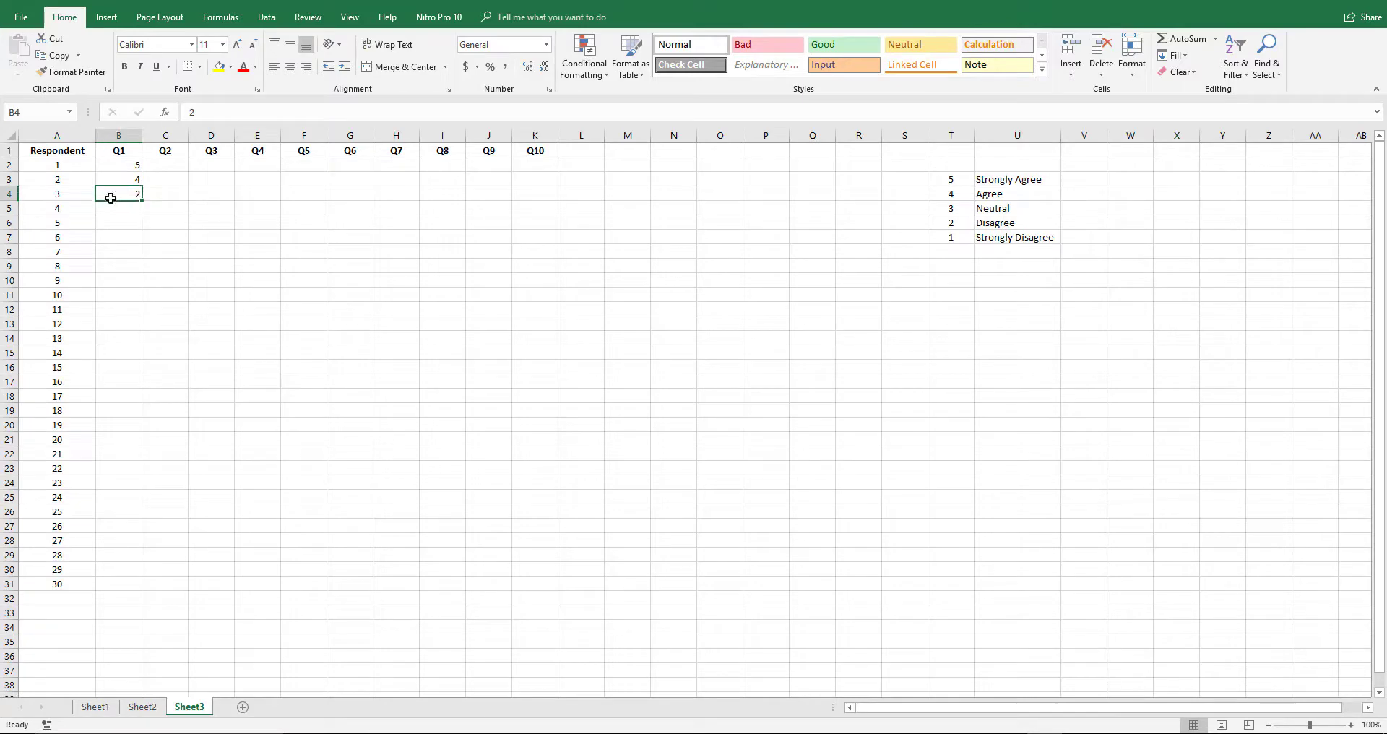
pyautogui.click(1000, 225)
pyautogui.click(140, 208)
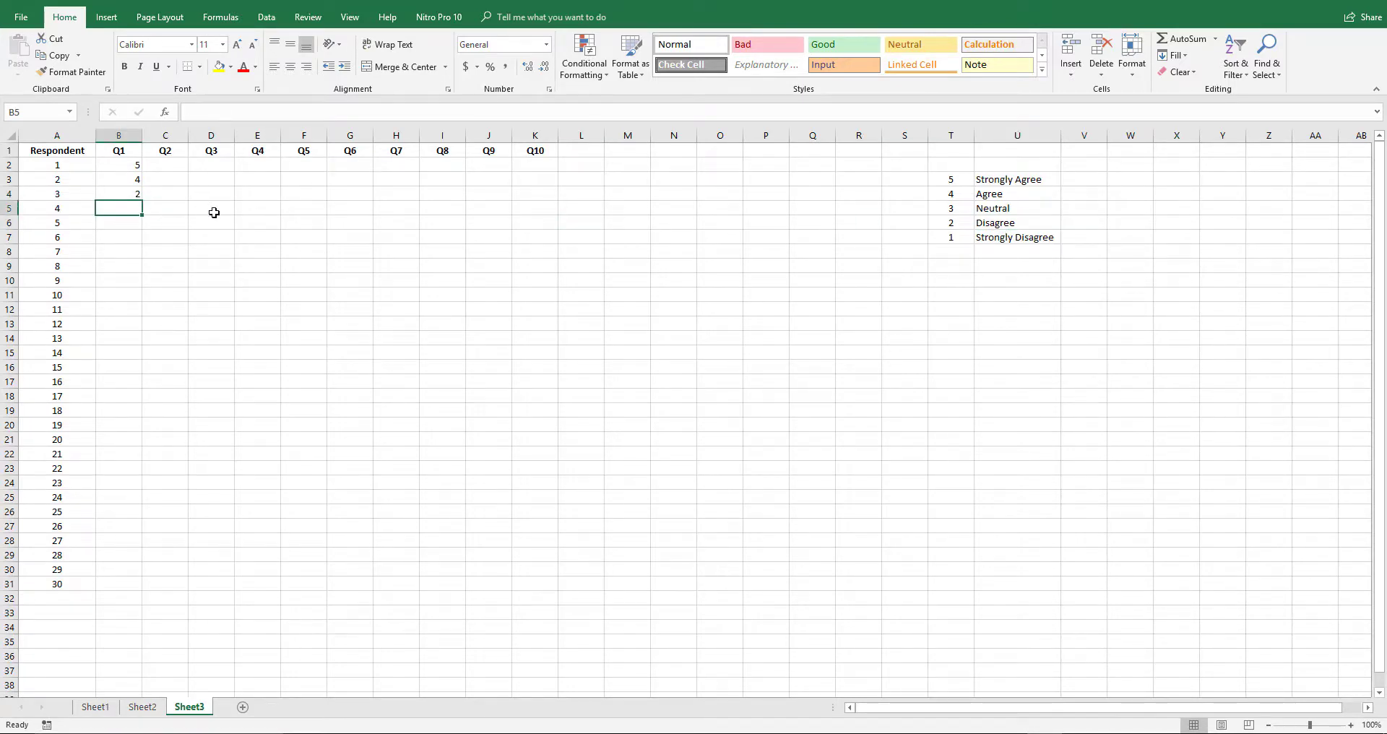
pyautogui.write('3')
pyautogui.click(206, 266)
pyautogui.click(127, 209)
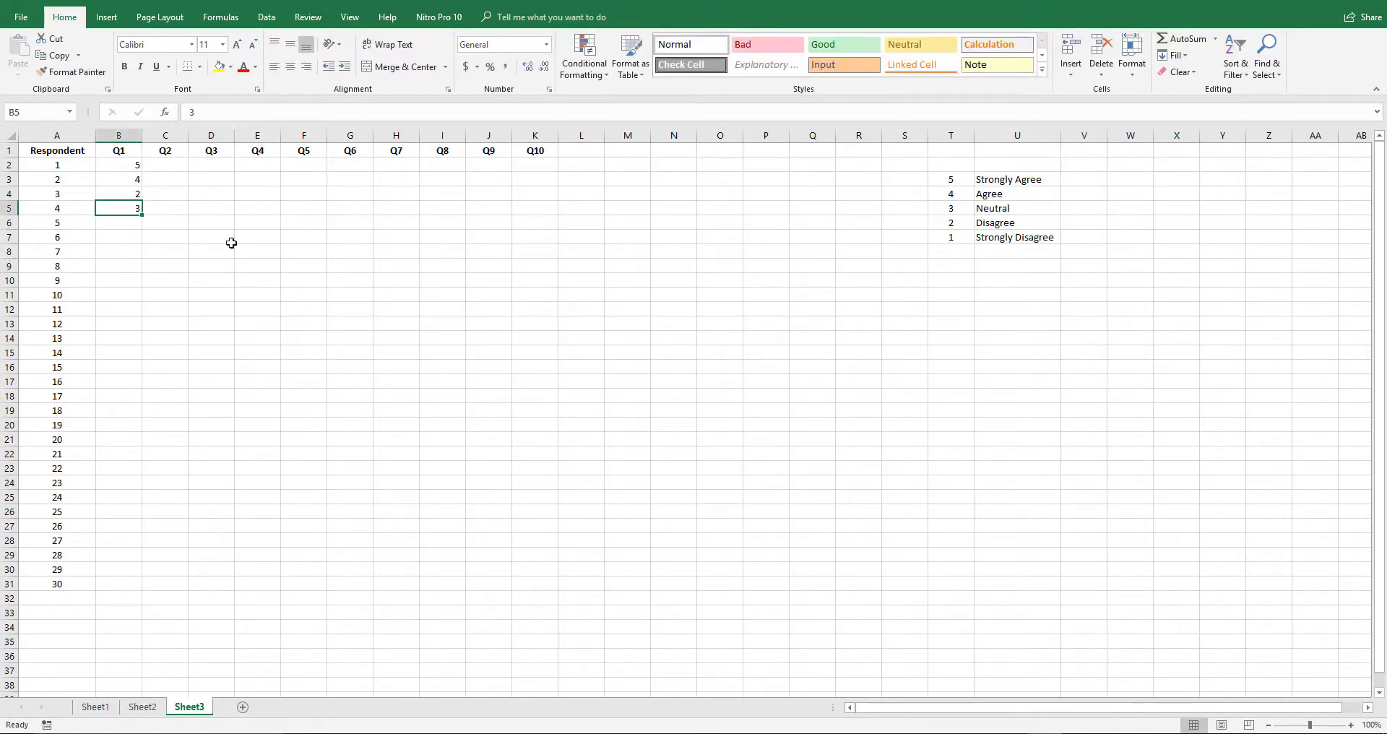
pyautogui.click(1020, 208)
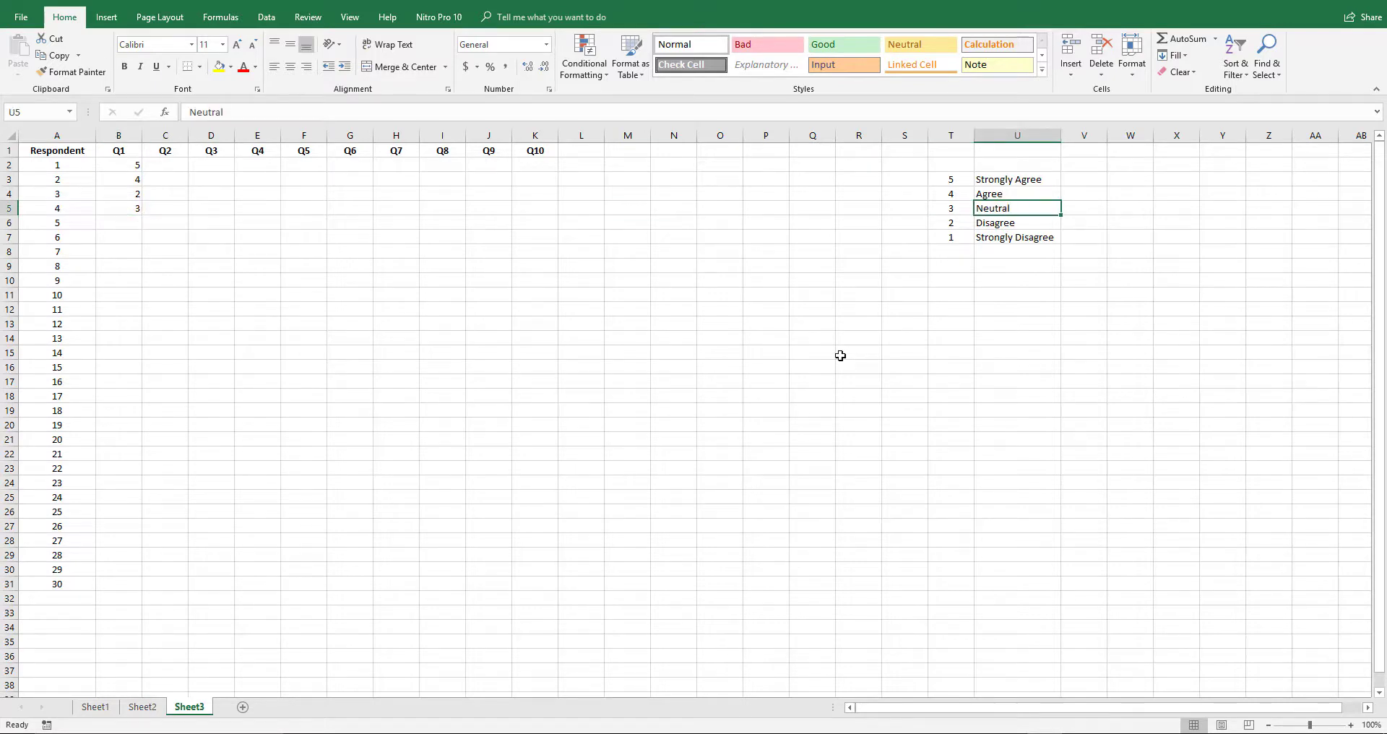
pyautogui.click(1034, 241)
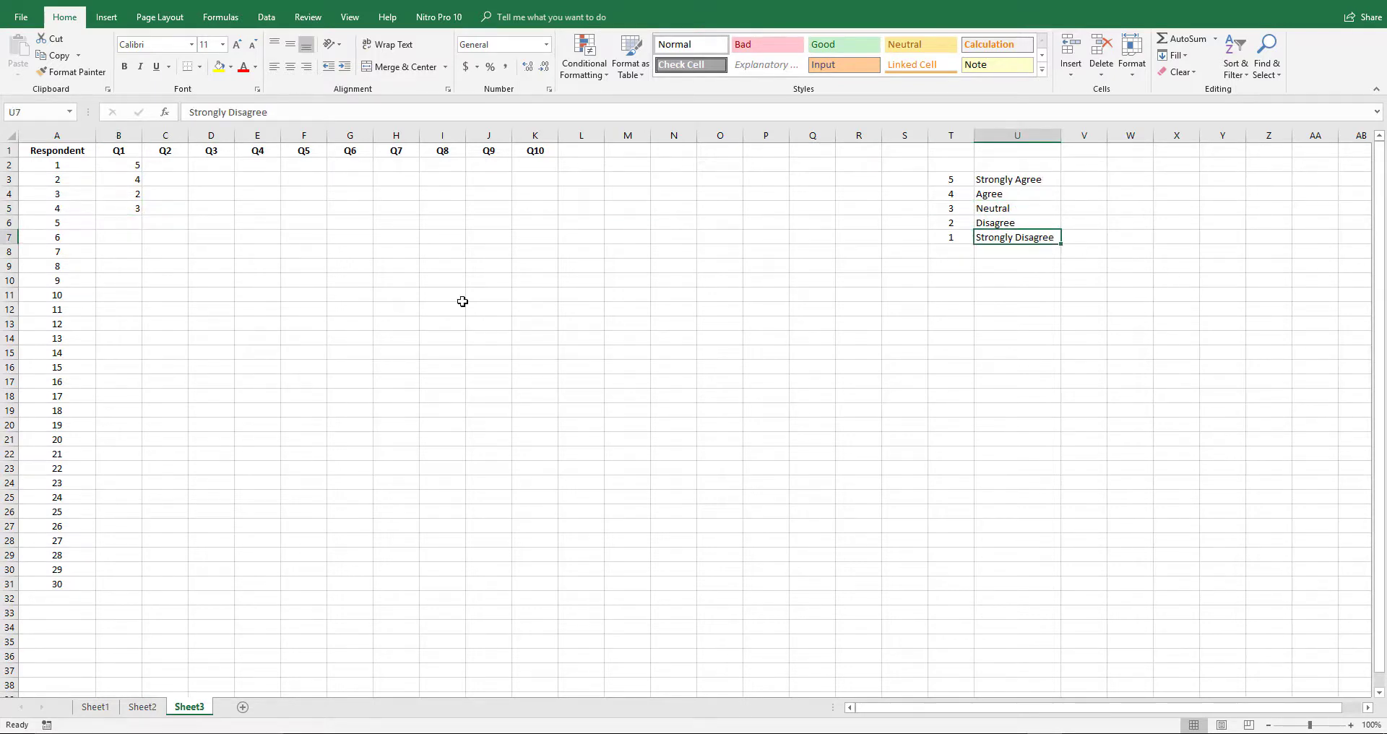
pyautogui.click(137, 229)
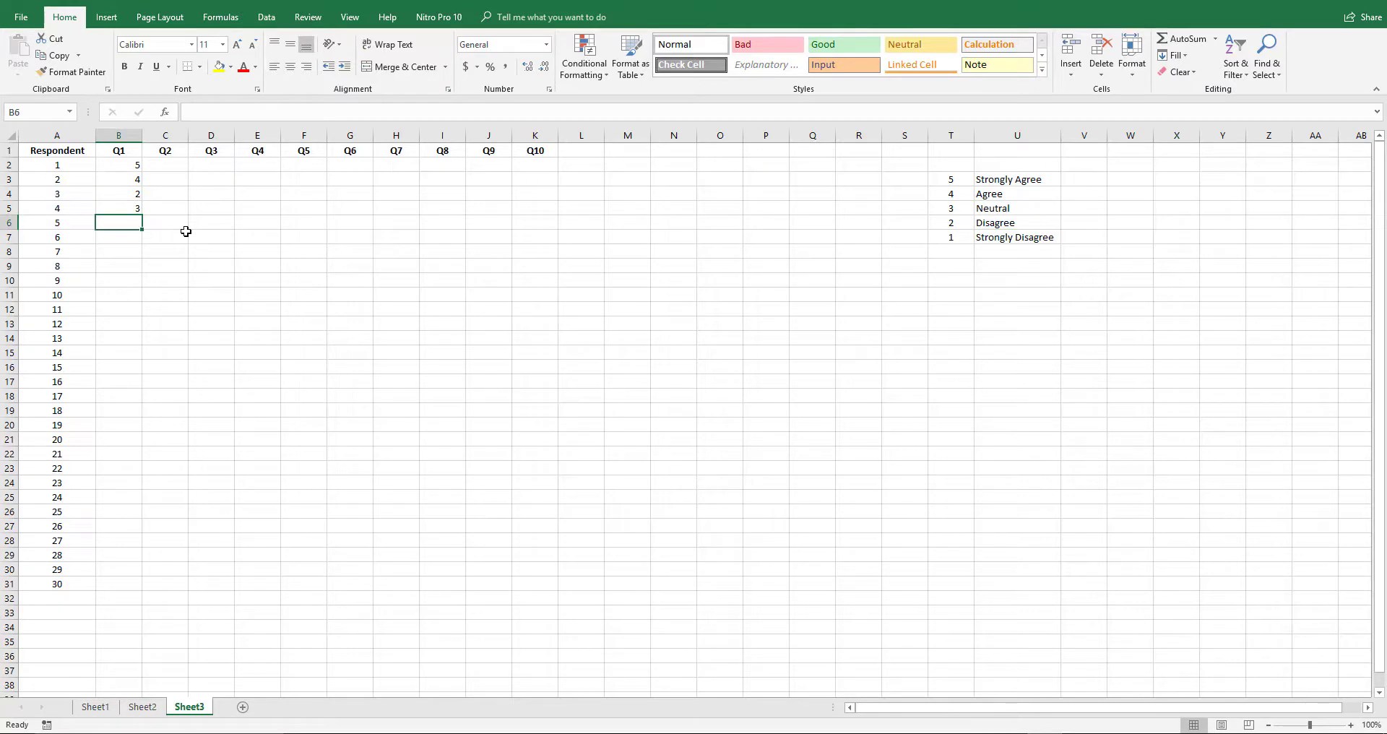
pyautogui.write('1')
pyautogui.press('Return')
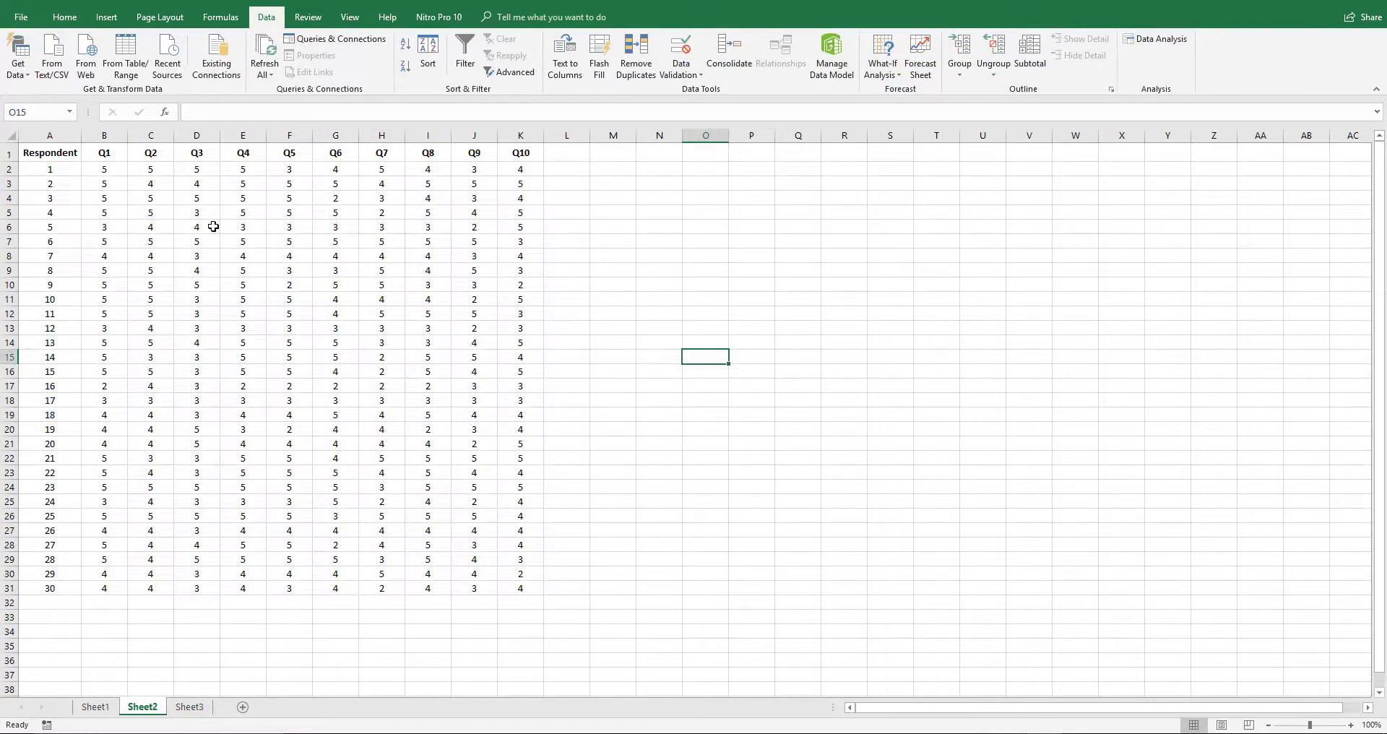
pyautogui.click(165, 228)
pyautogui.moveTo(105, 171); pyautogui.dragTo(518, 589)
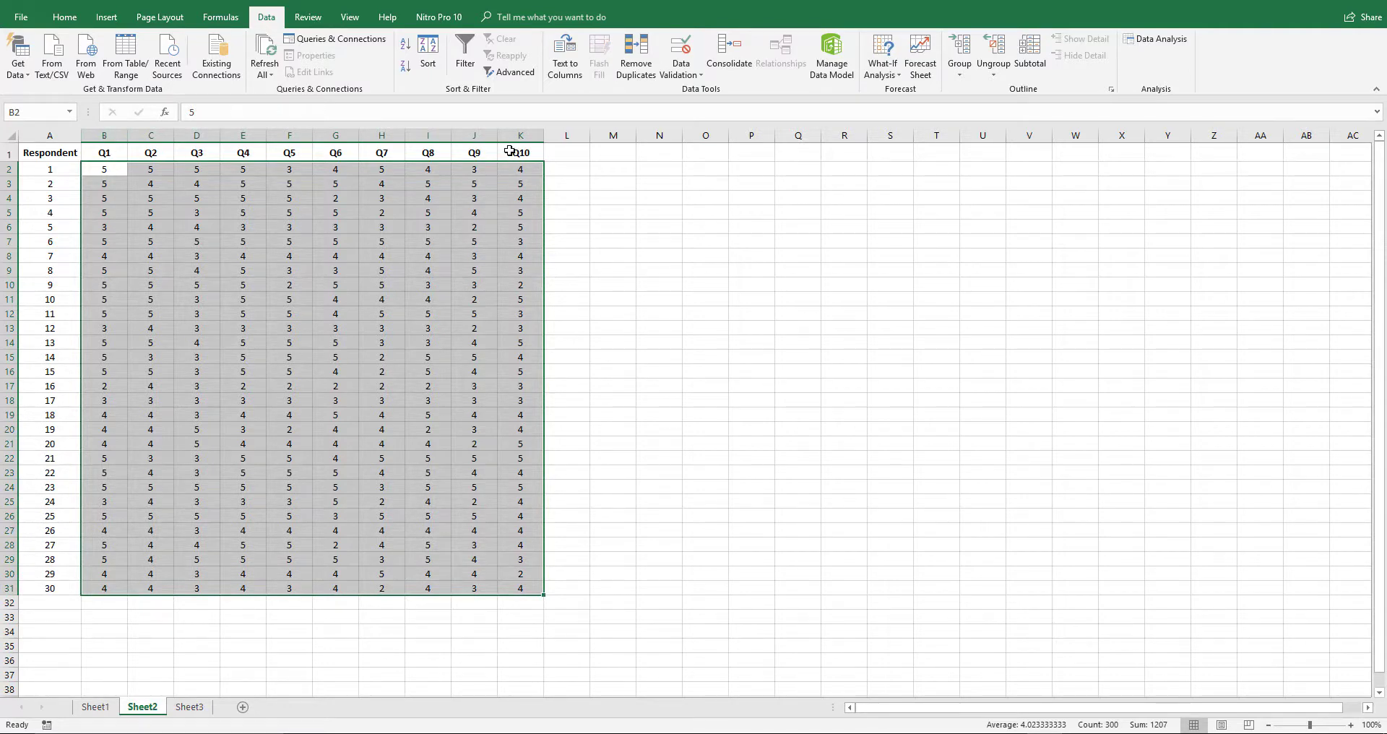
pyautogui.click(351, 297)
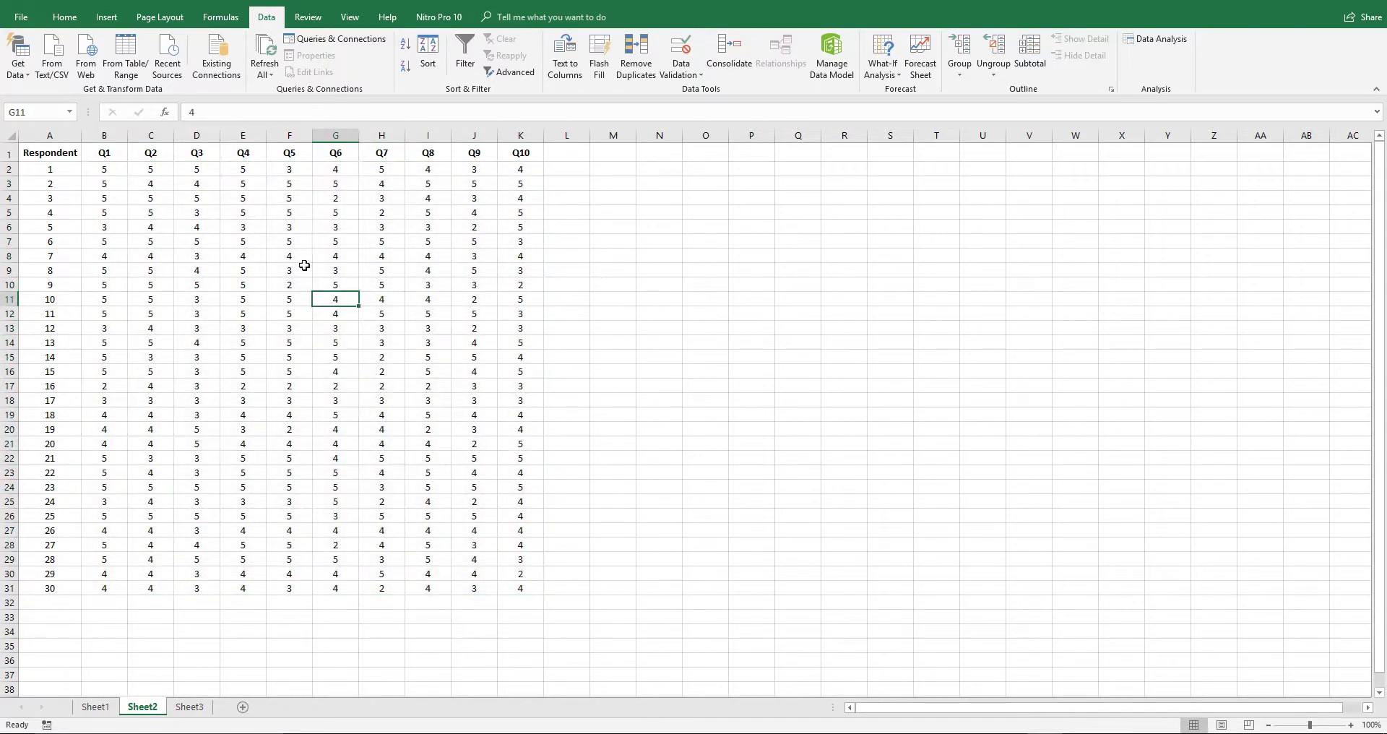
pyautogui.click(463, 211)
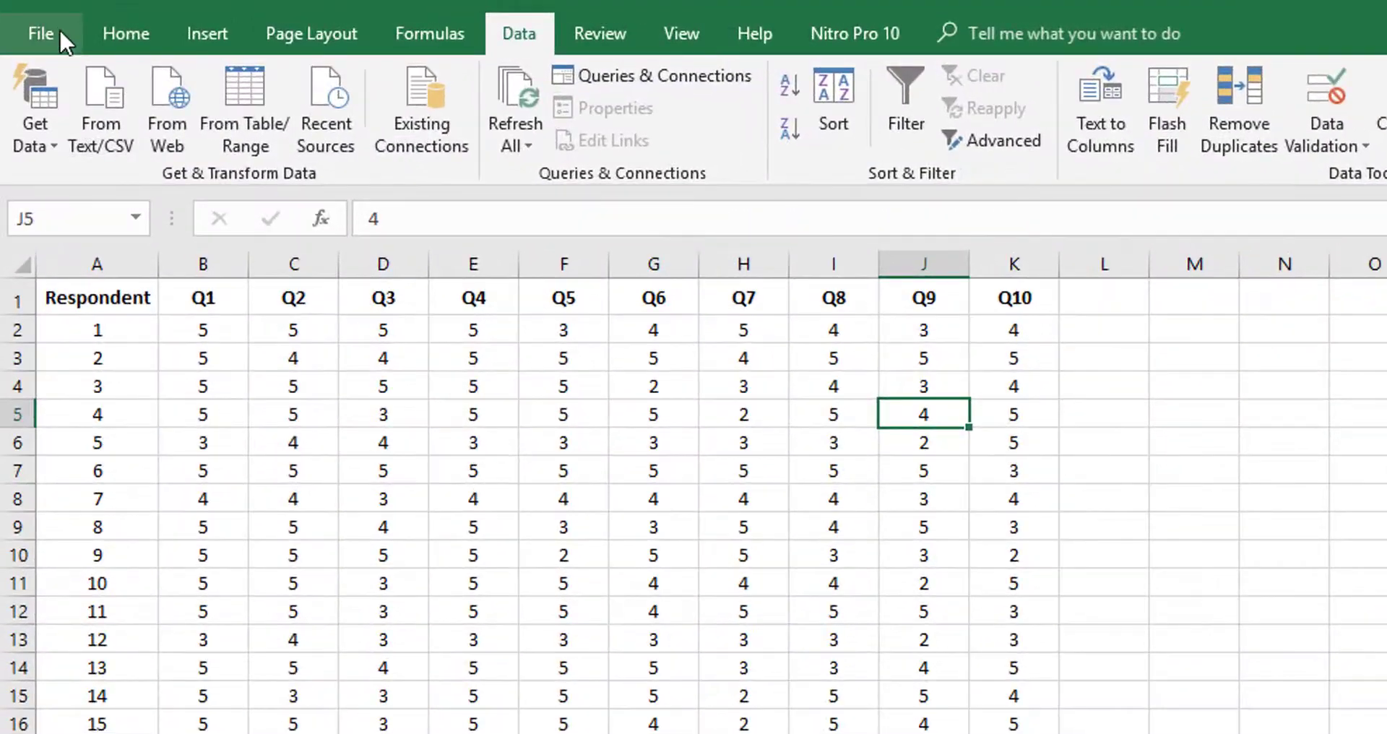
# Turn on the Analysis ToolPak via File > Options > Add-ins > Manage Excel Add-ins.
pyautogui.click(60, 28)
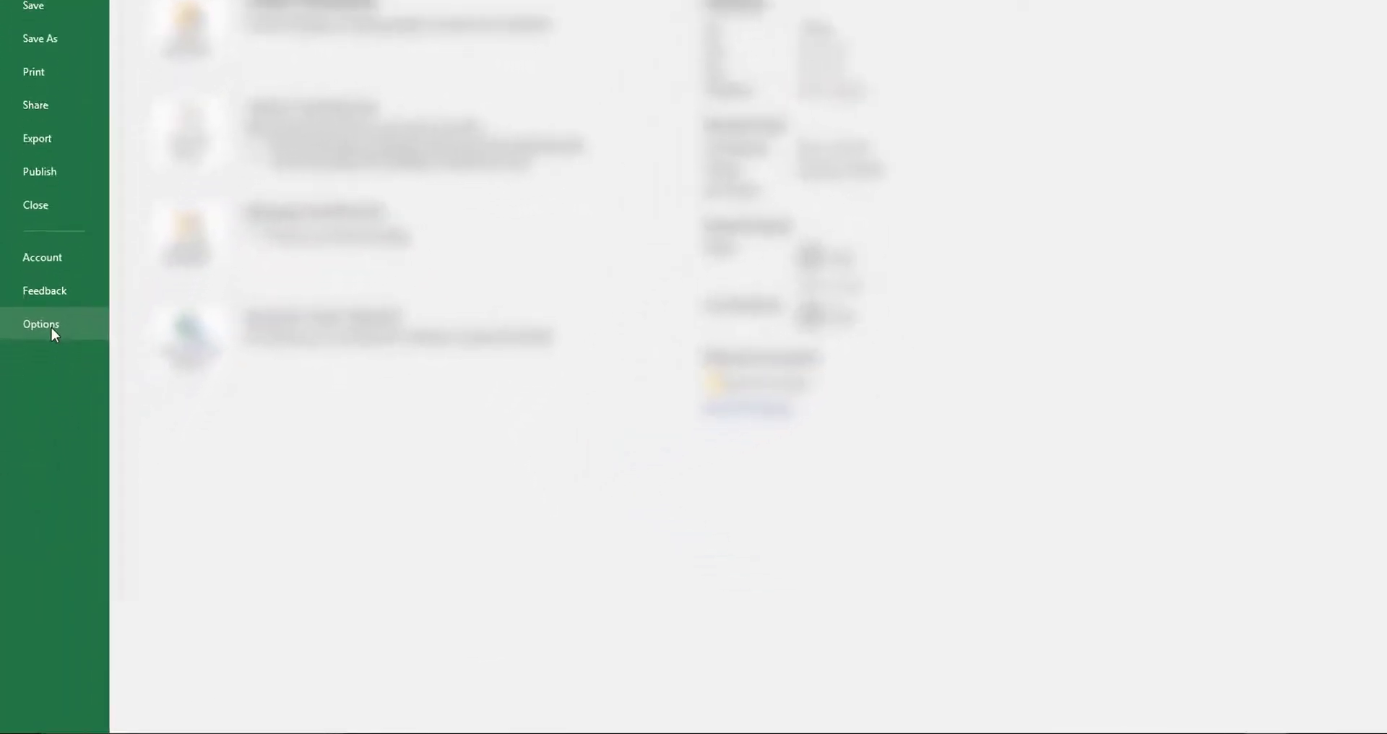
pyautogui.click(51, 326)
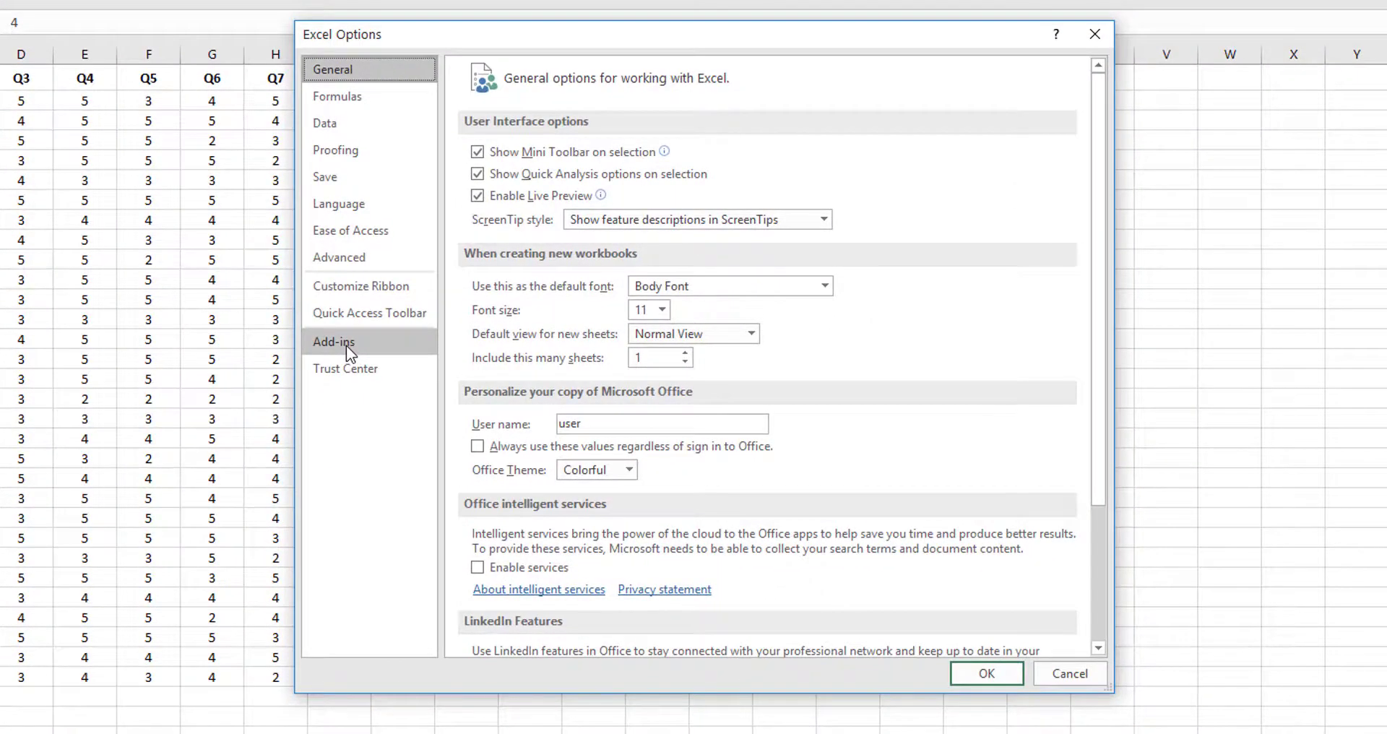
pyautogui.click(347, 346)
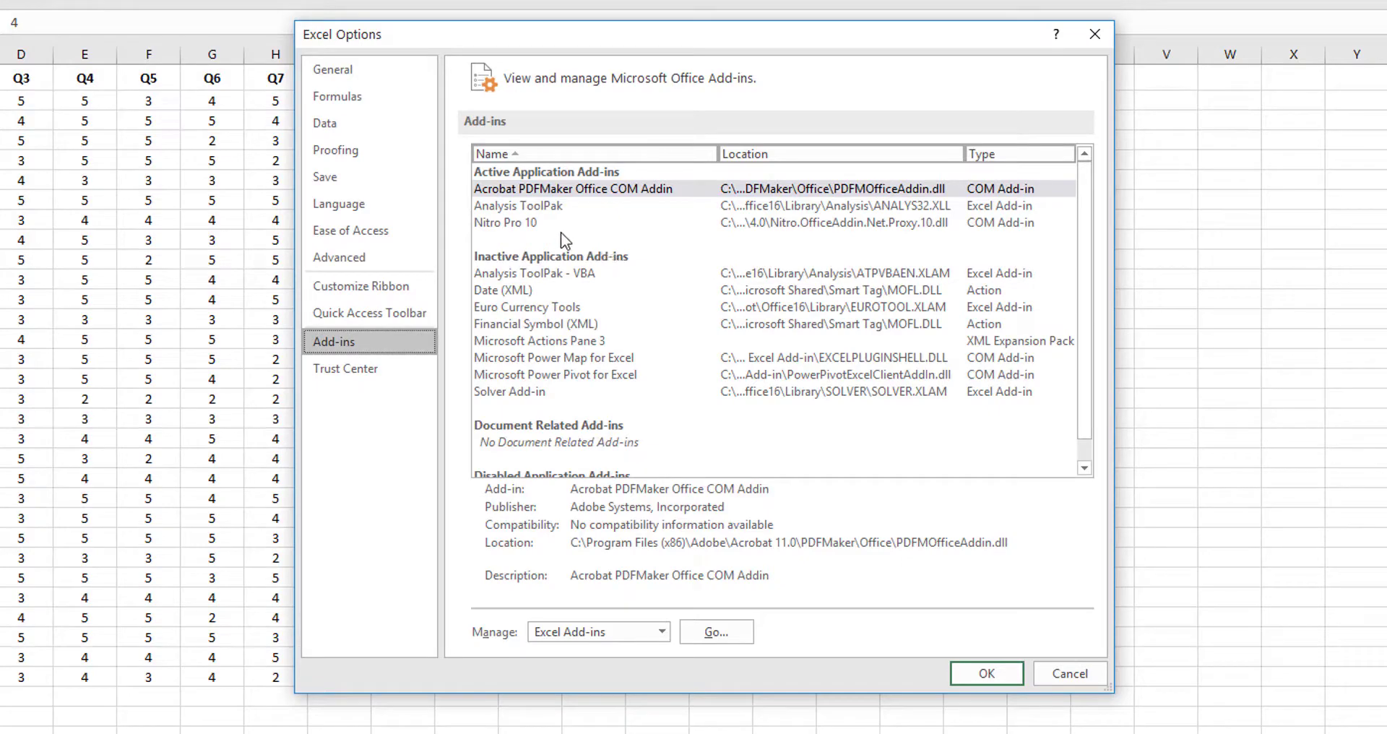
pyautogui.click(556, 208)
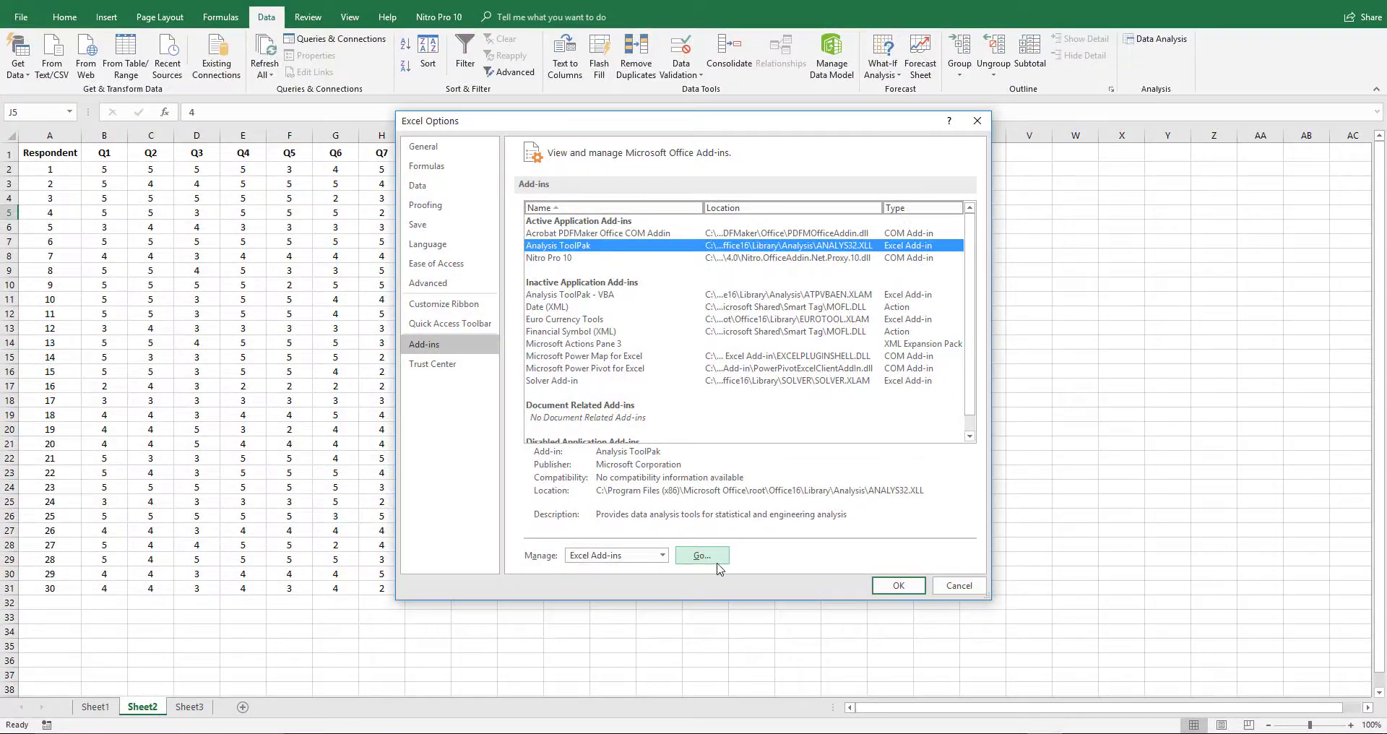
pyautogui.click(717, 564)
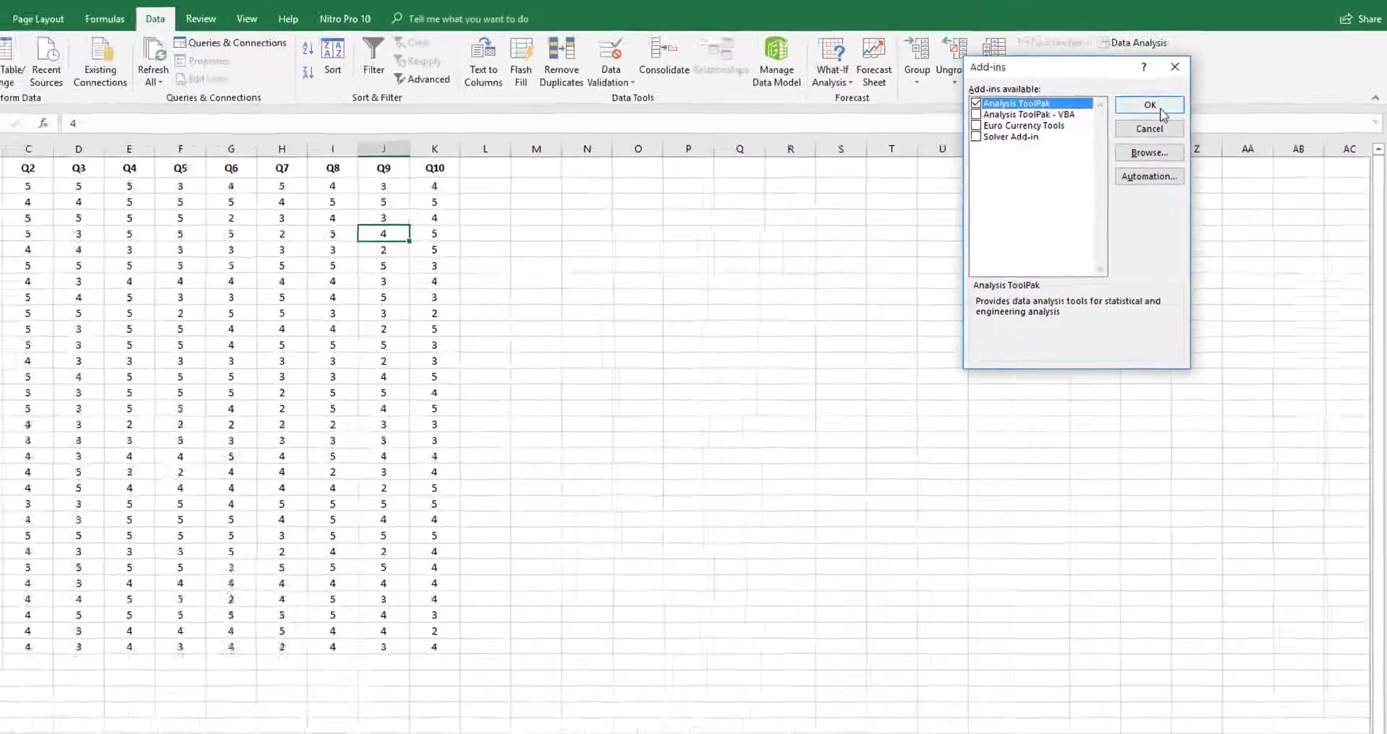
pyautogui.click(1092, 130)
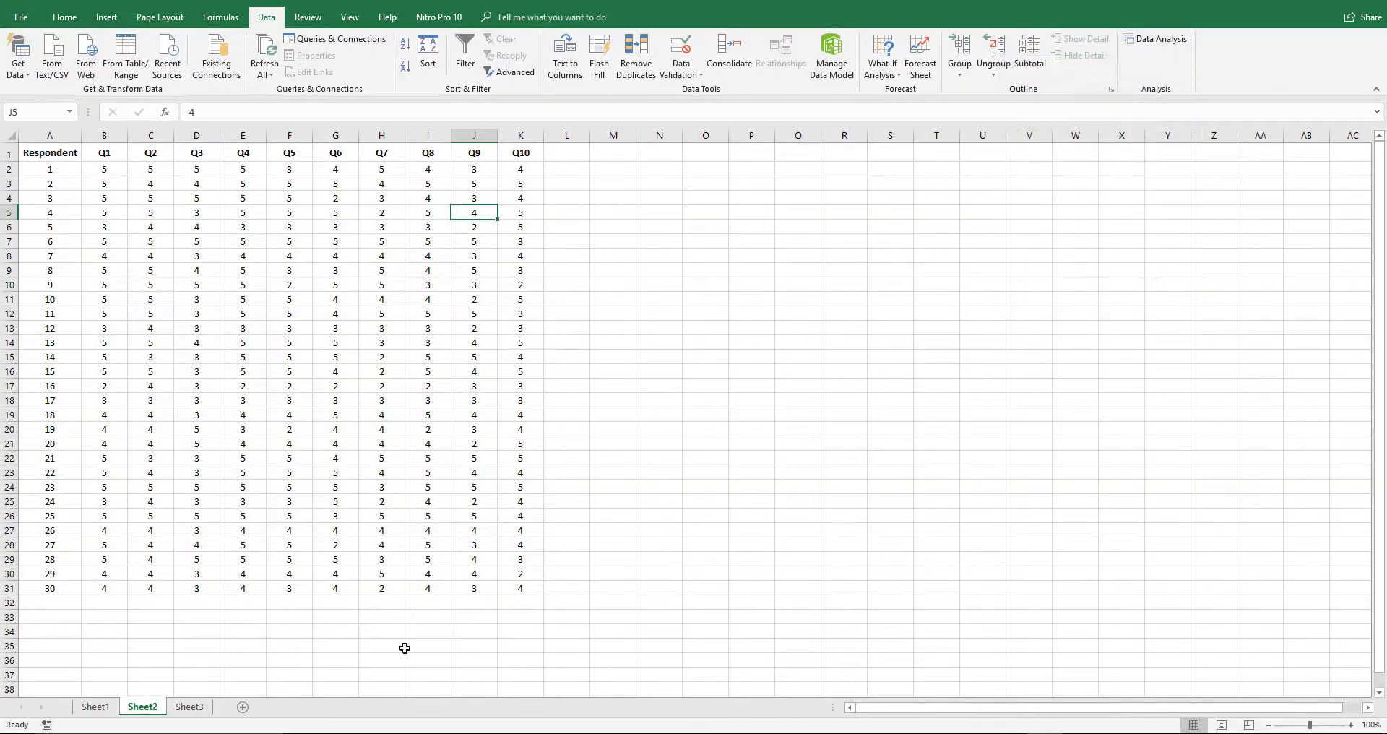
# Choose Anova: Two-Factor Without Replication from the Data Analysis tool list.
pyautogui.click(752, 371)
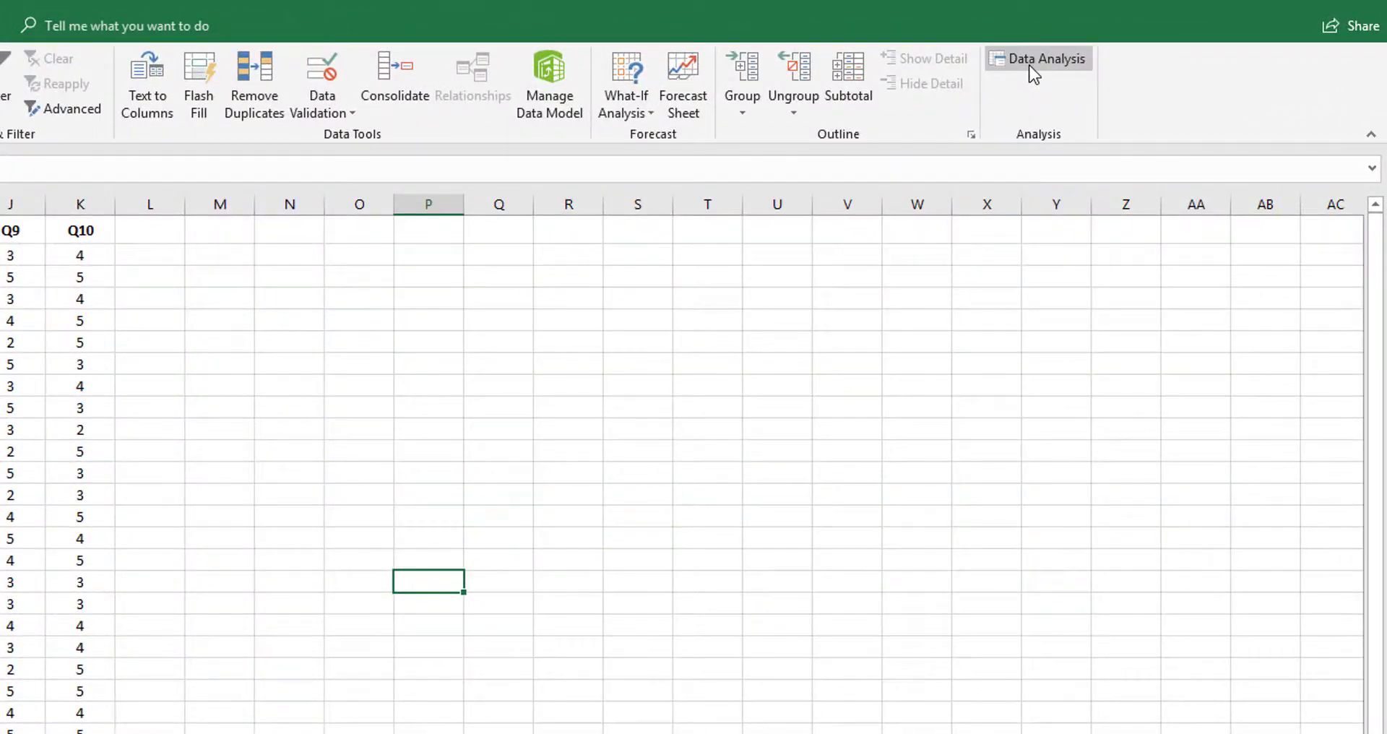
pyautogui.click(1035, 75)
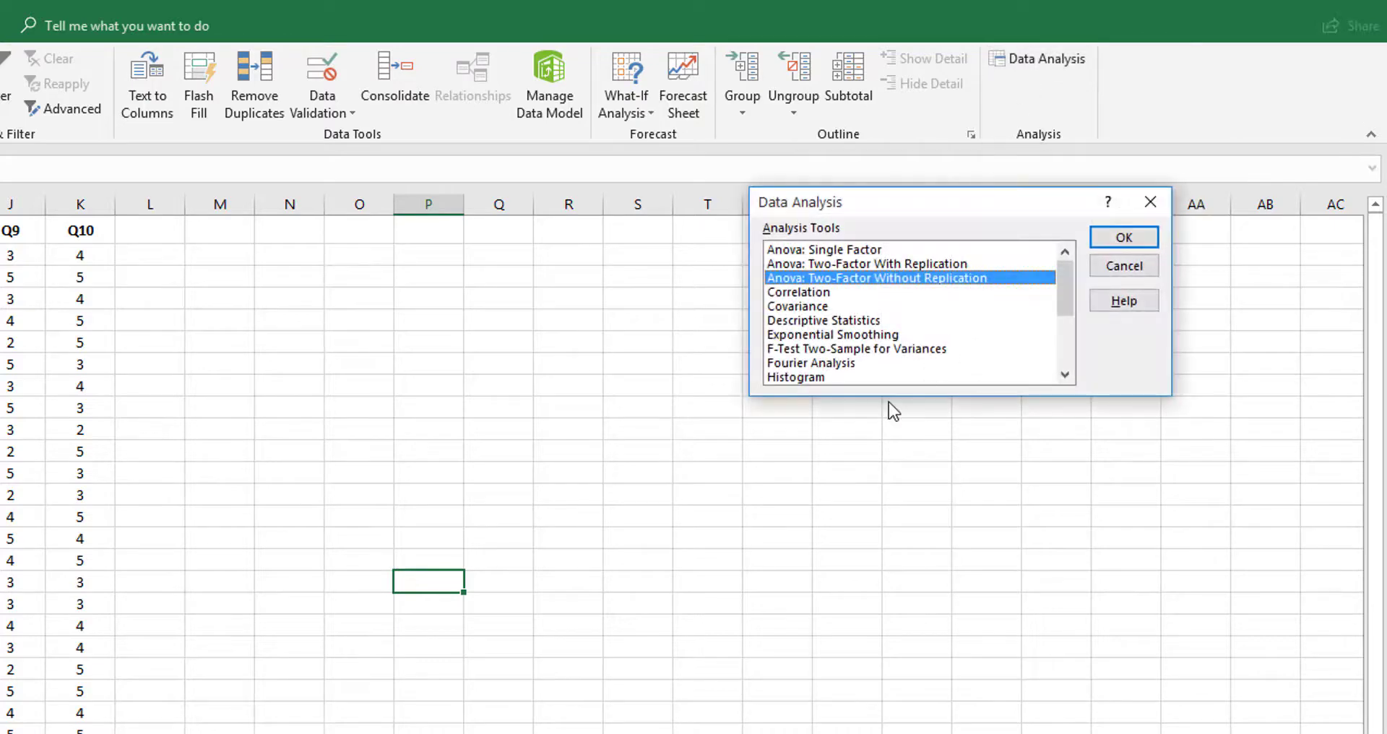
pyautogui.moveTo(1069, 288)
pyautogui.mouseDown()
pyautogui.moveTo(1053, 342)
pyautogui.moveTo(1078, 264)
pyautogui.mouseUp()
pyautogui.click(1126, 239)
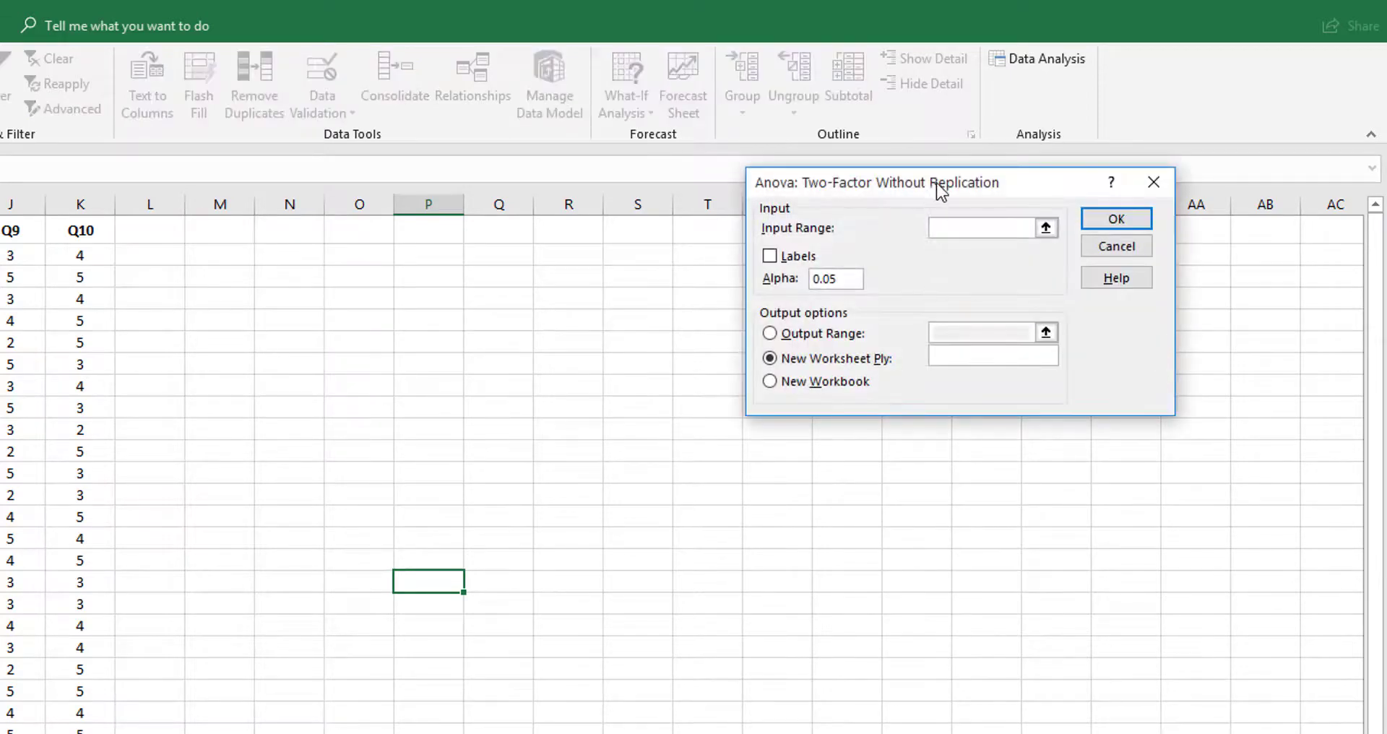
# Run the ANOVA on $A$1:$K$31 with Labels ticked, outputting to cell $M$1.
pyautogui.moveTo(936, 182); pyautogui.dragTo(836, 283)
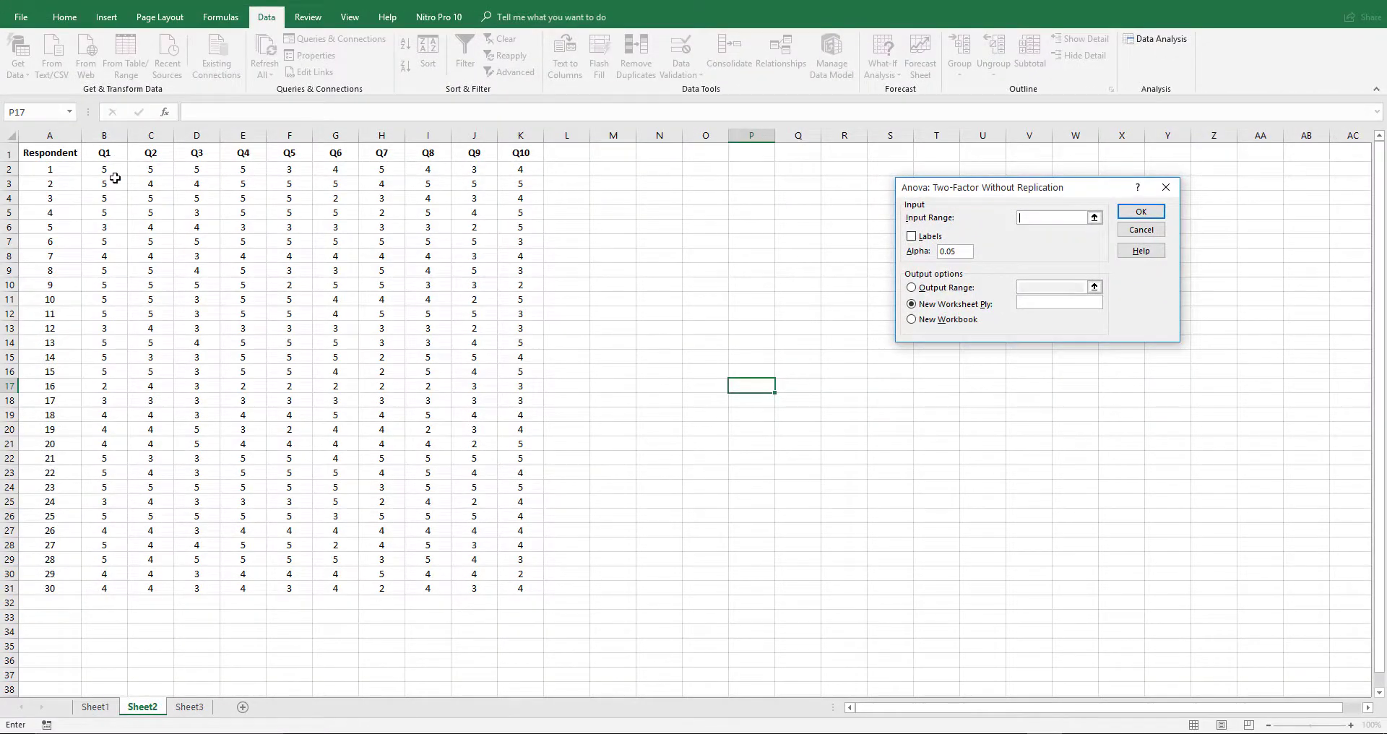
pyautogui.moveTo(67, 155)
pyautogui.mouseDown()
pyautogui.moveTo(474, 469)
pyautogui.moveTo(509, 590)
pyautogui.mouseUp()
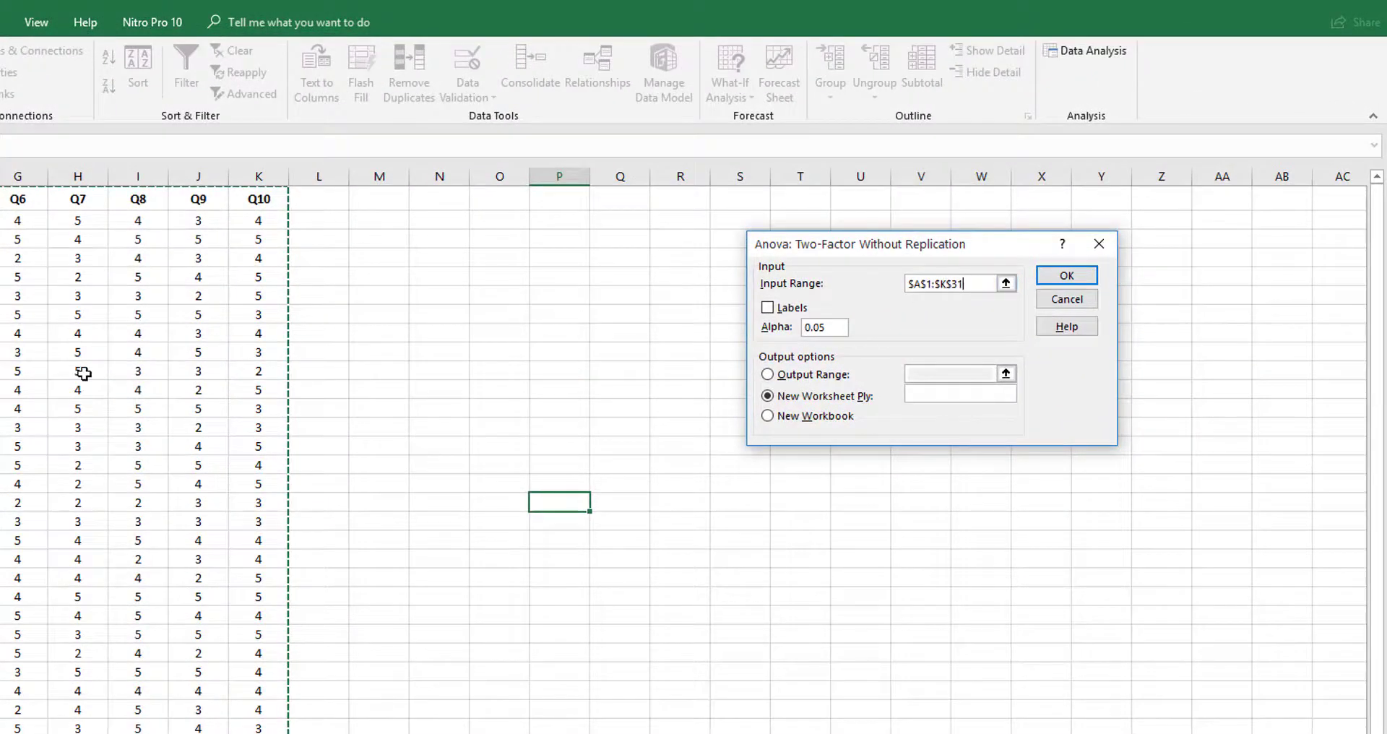
pyautogui.click(771, 309)
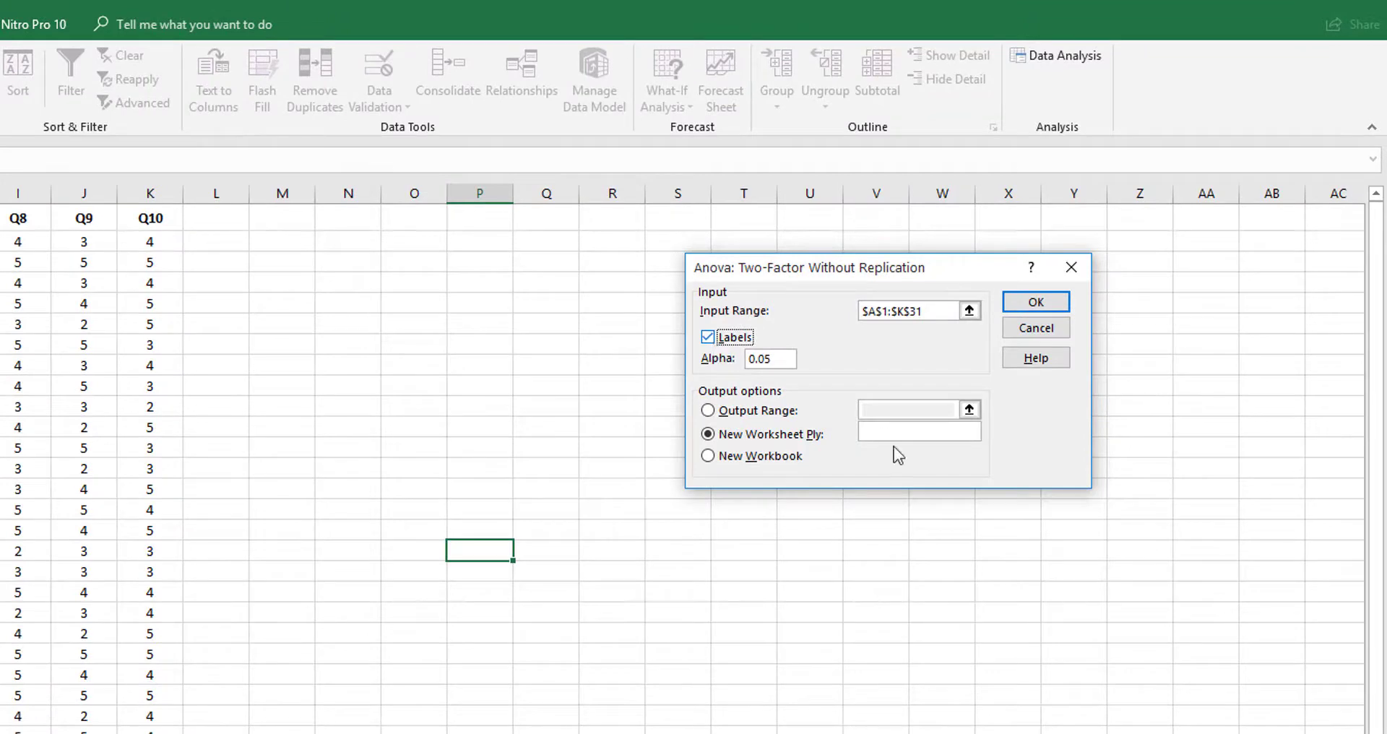
pyautogui.click(788, 362)
pyautogui.click(731, 411)
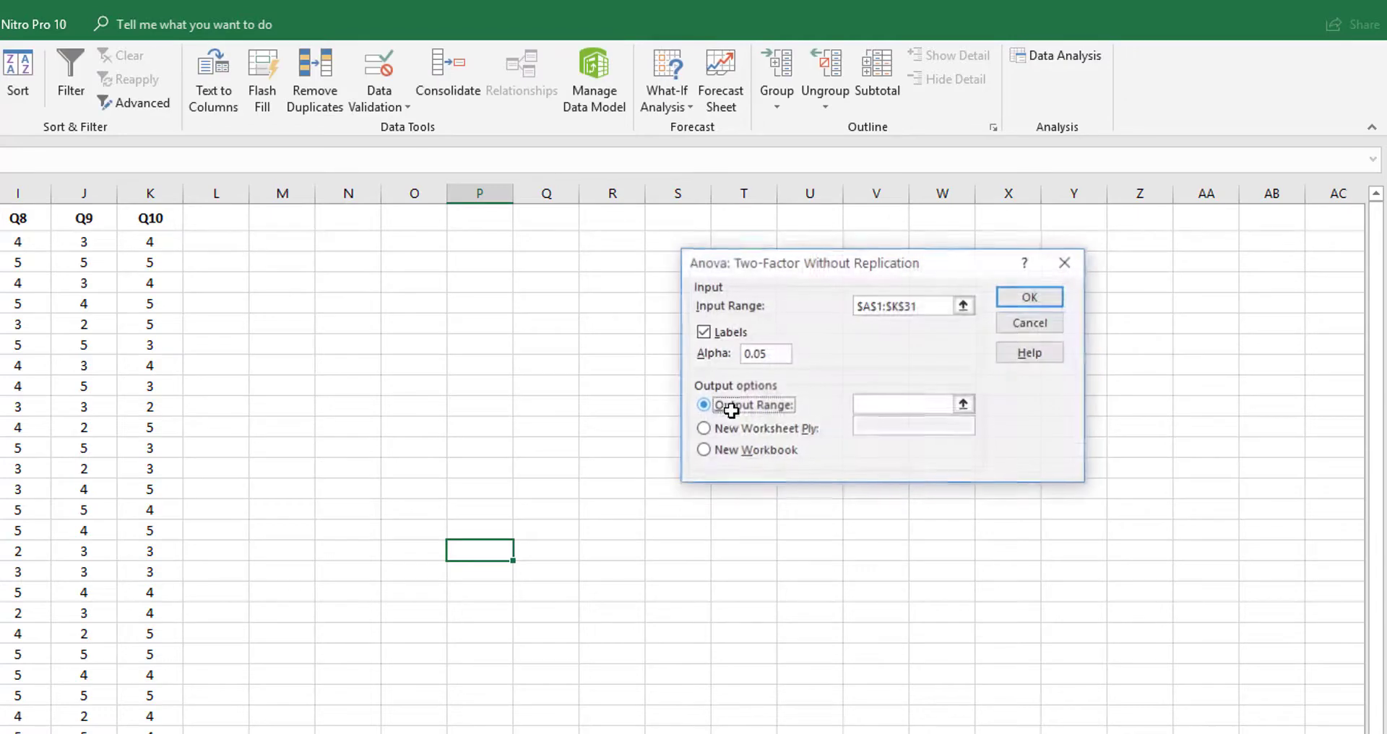
pyautogui.click(894, 407)
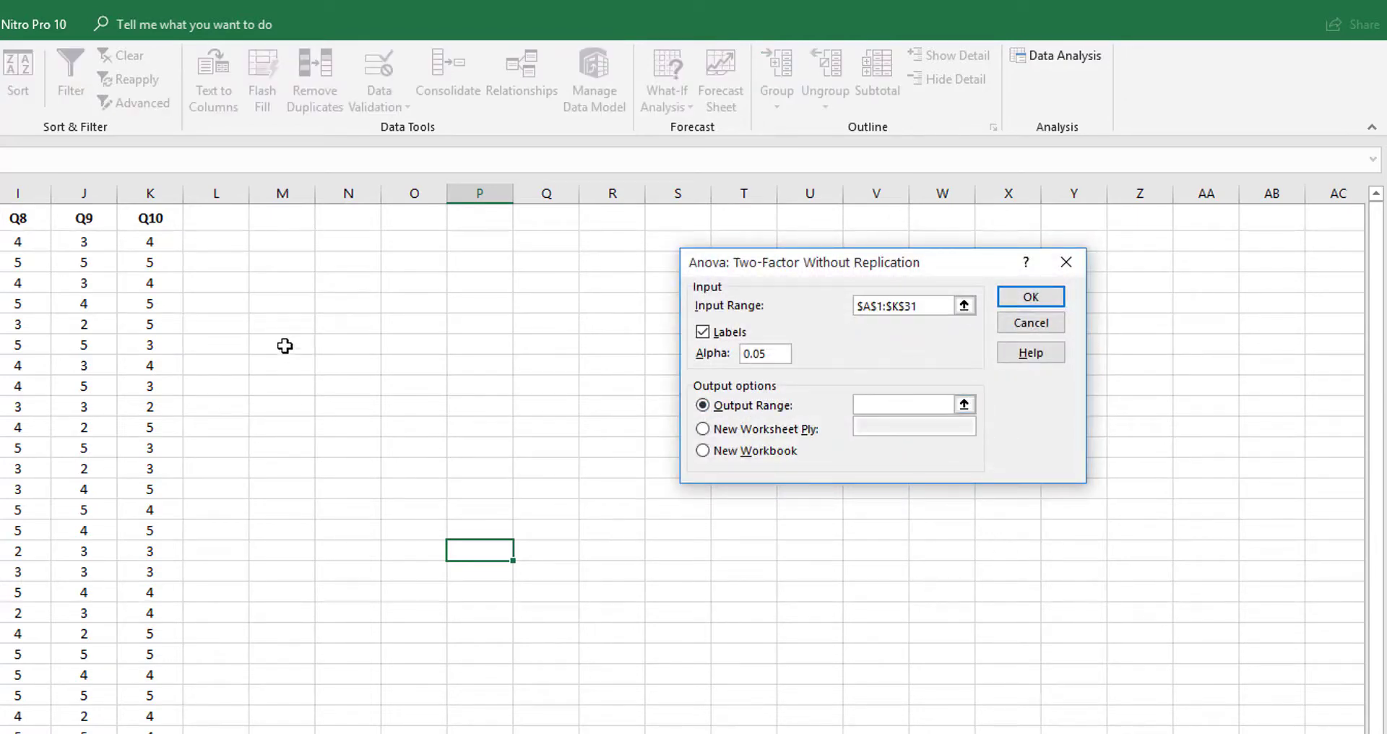
pyautogui.click(283, 219)
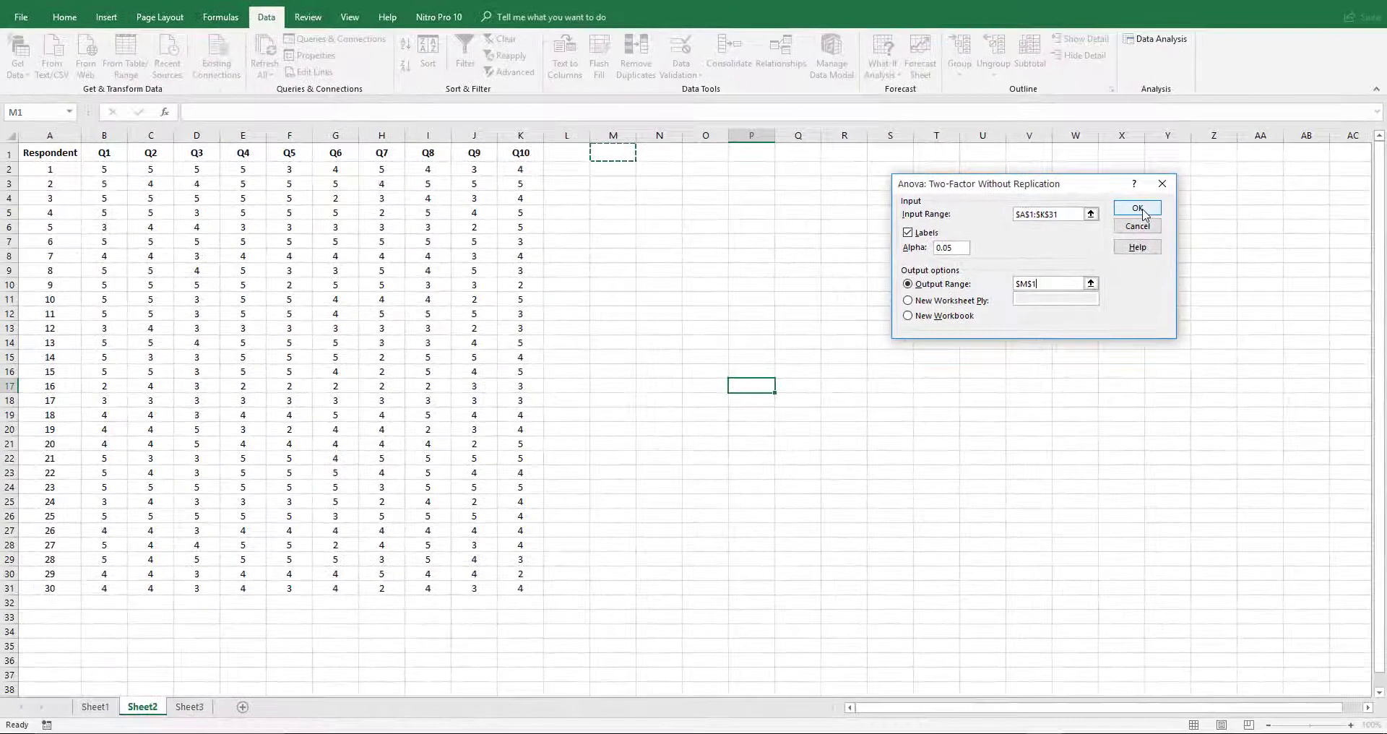
pyautogui.click(1139, 210)
# Widen output columns M through Q and scroll through the ANOVA output.
pyautogui.click(729, 286)
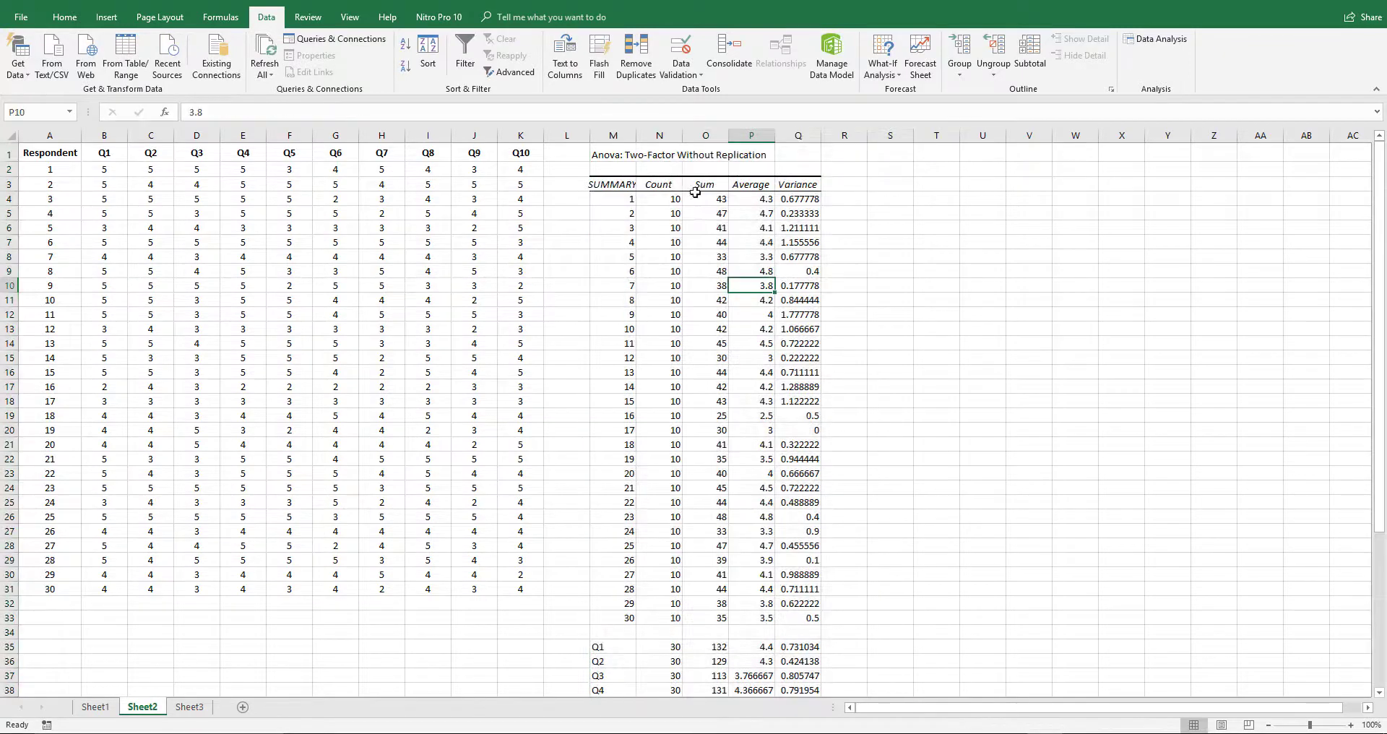
pyautogui.moveTo(619, 138); pyautogui.dragTo(796, 143)
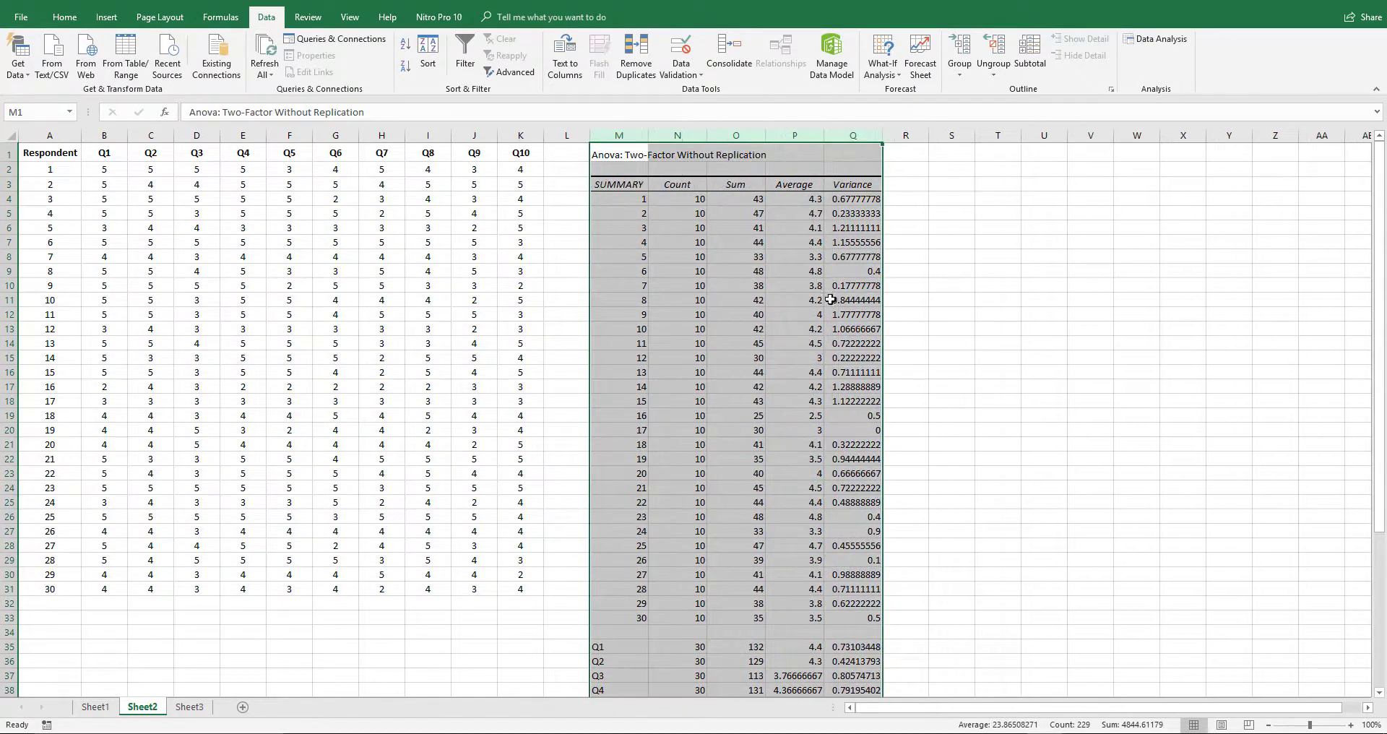
pyautogui.click(831, 300)
pyautogui.scroll(-1, 760, 311)
pyautogui.scroll(-3, 760, 311)
pyautogui.scroll(-1, 764, 307)
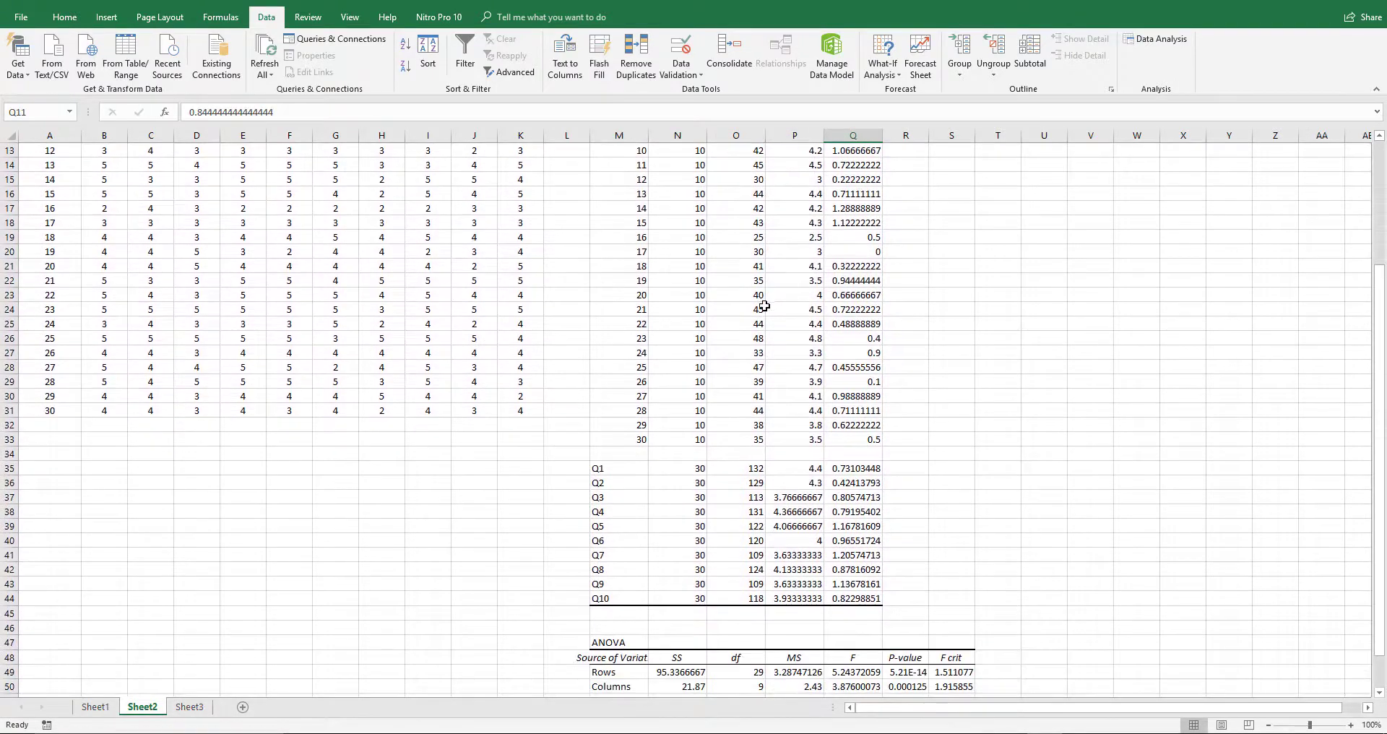
pyautogui.scroll(1, 643, 219)
pyautogui.scroll(3, 643, 220)
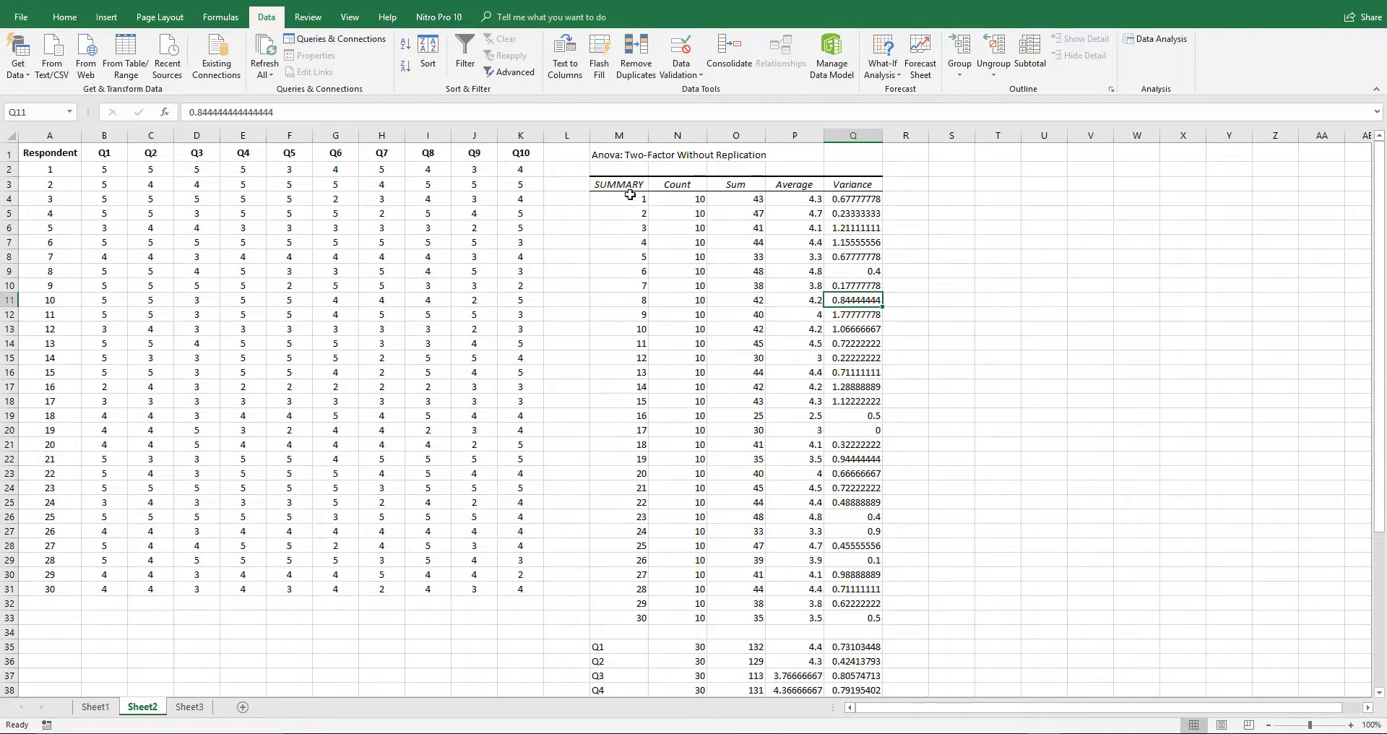
# Check respondent 1's summary row against the data: count 10, sum 43, average 4.3.
pyautogui.moveTo(627, 197); pyautogui.dragTo(630, 618)
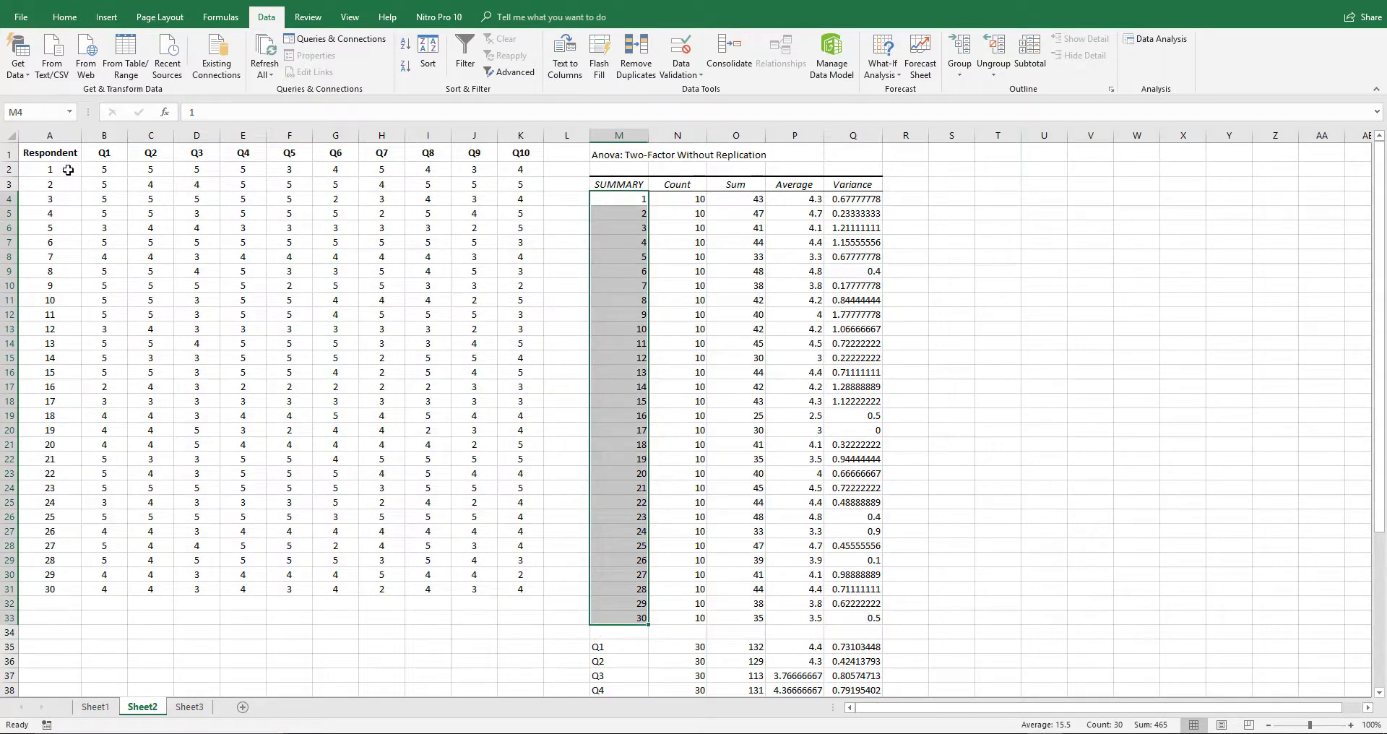
pyautogui.moveTo(68, 169); pyautogui.dragTo(70, 589)
pyautogui.scroll(-4, 795, 489)
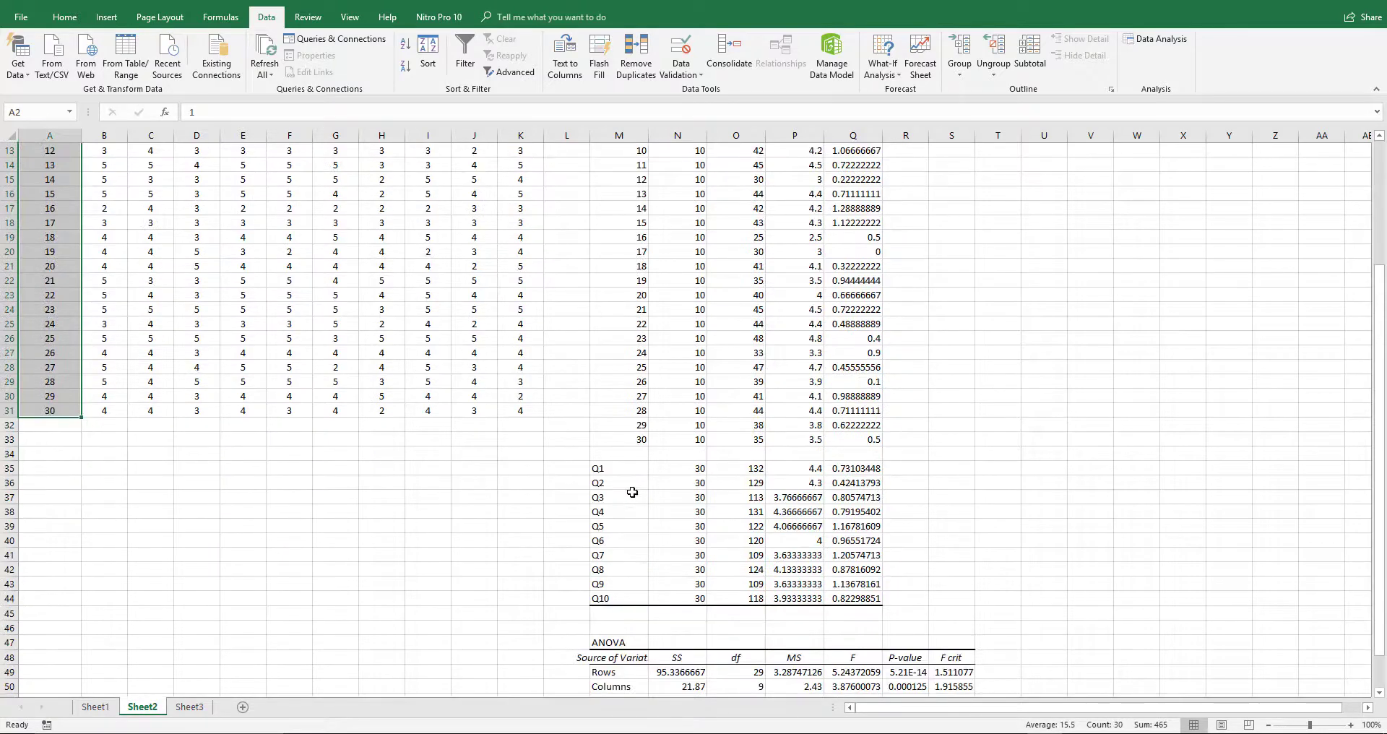
pyautogui.moveTo(611, 468); pyautogui.dragTo(613, 599)
pyautogui.scroll(4, 512, 372)
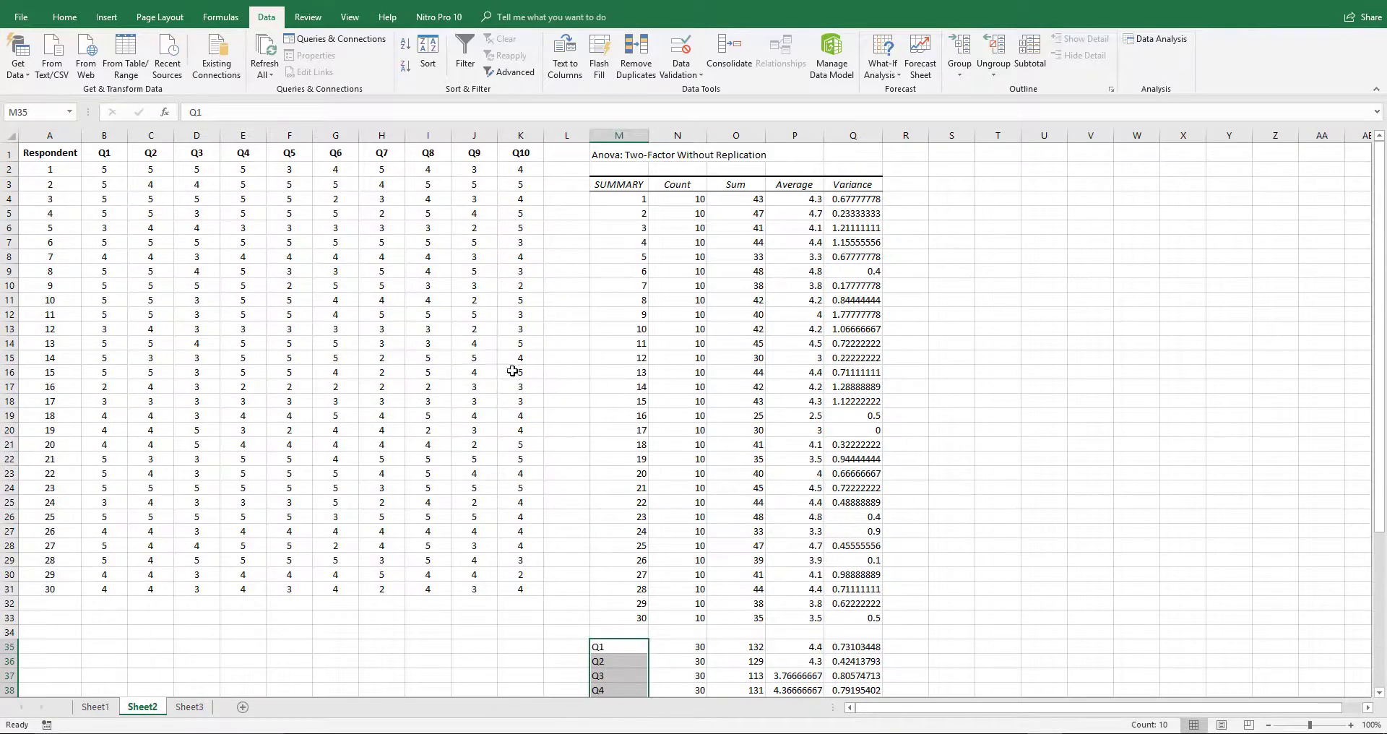
pyautogui.click(150, 214)
pyautogui.moveTo(104, 152); pyautogui.dragTo(526, 154)
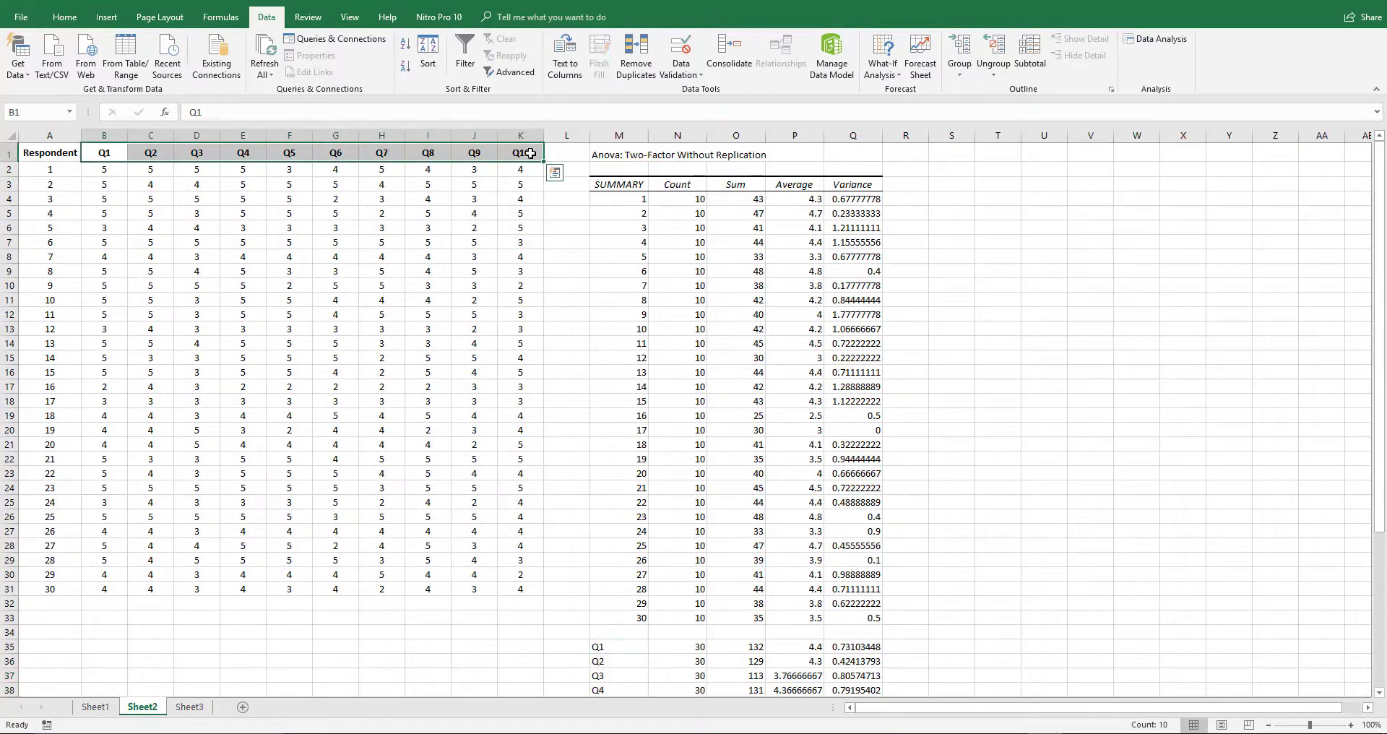
pyautogui.moveTo(677, 317)
pyautogui.mouseDown()
pyautogui.moveTo(642, 333)
pyautogui.moveTo(665, 347)
pyautogui.mouseUp()
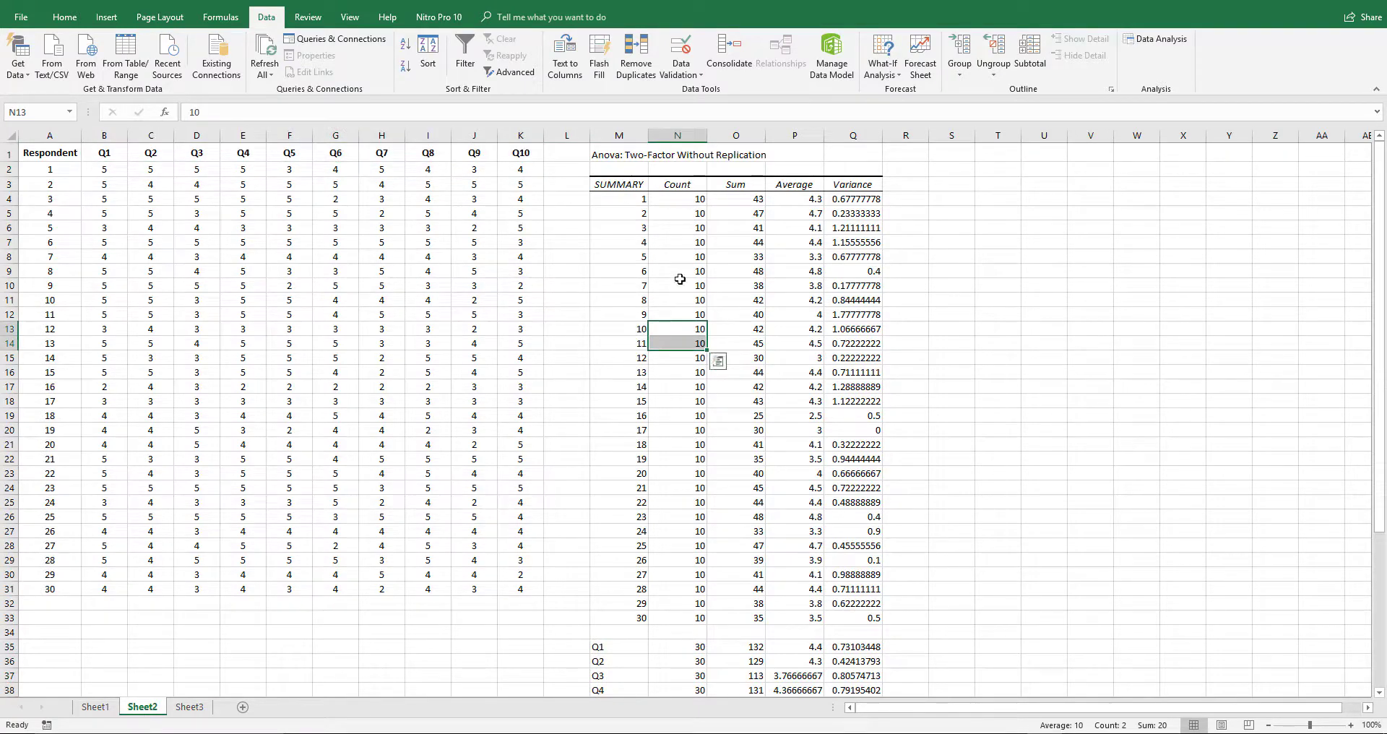
pyautogui.click(638, 197)
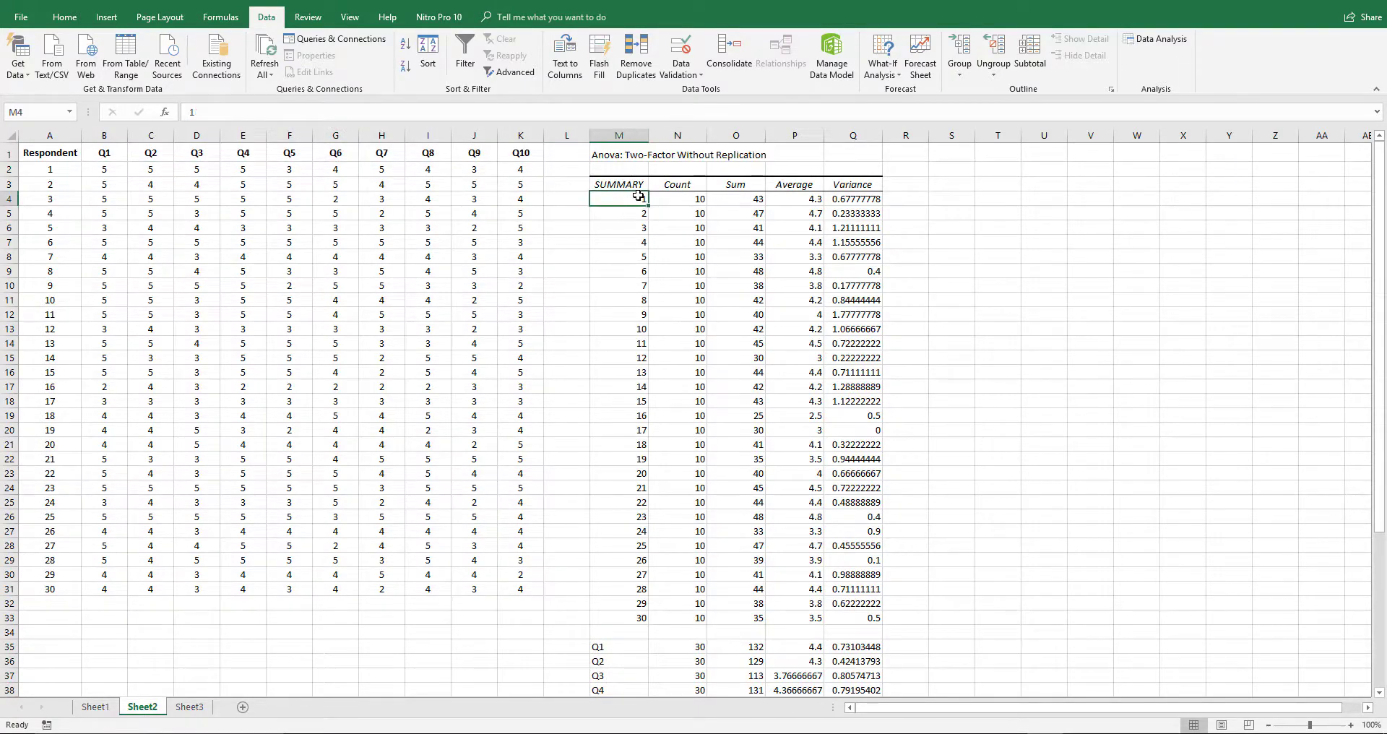
pyautogui.click(682, 204)
pyautogui.click(756, 206)
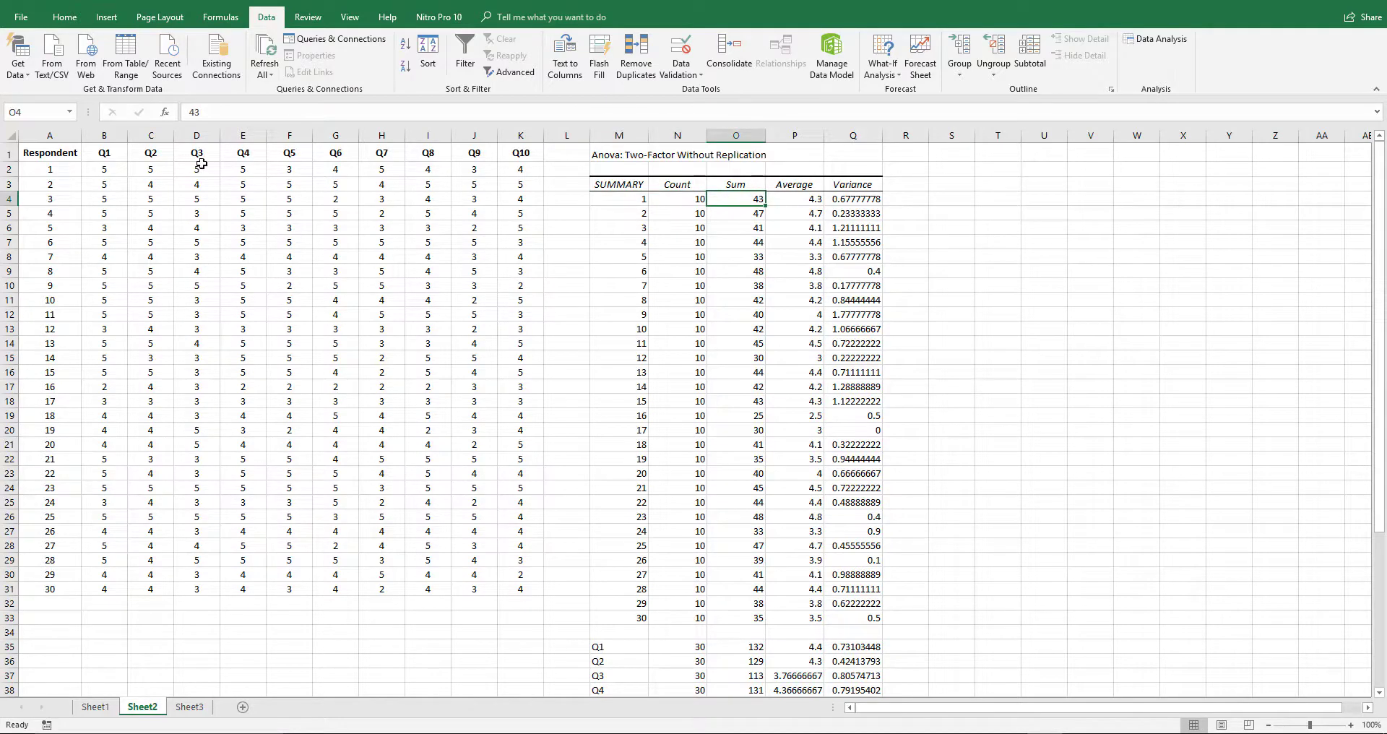
pyautogui.press('Right')
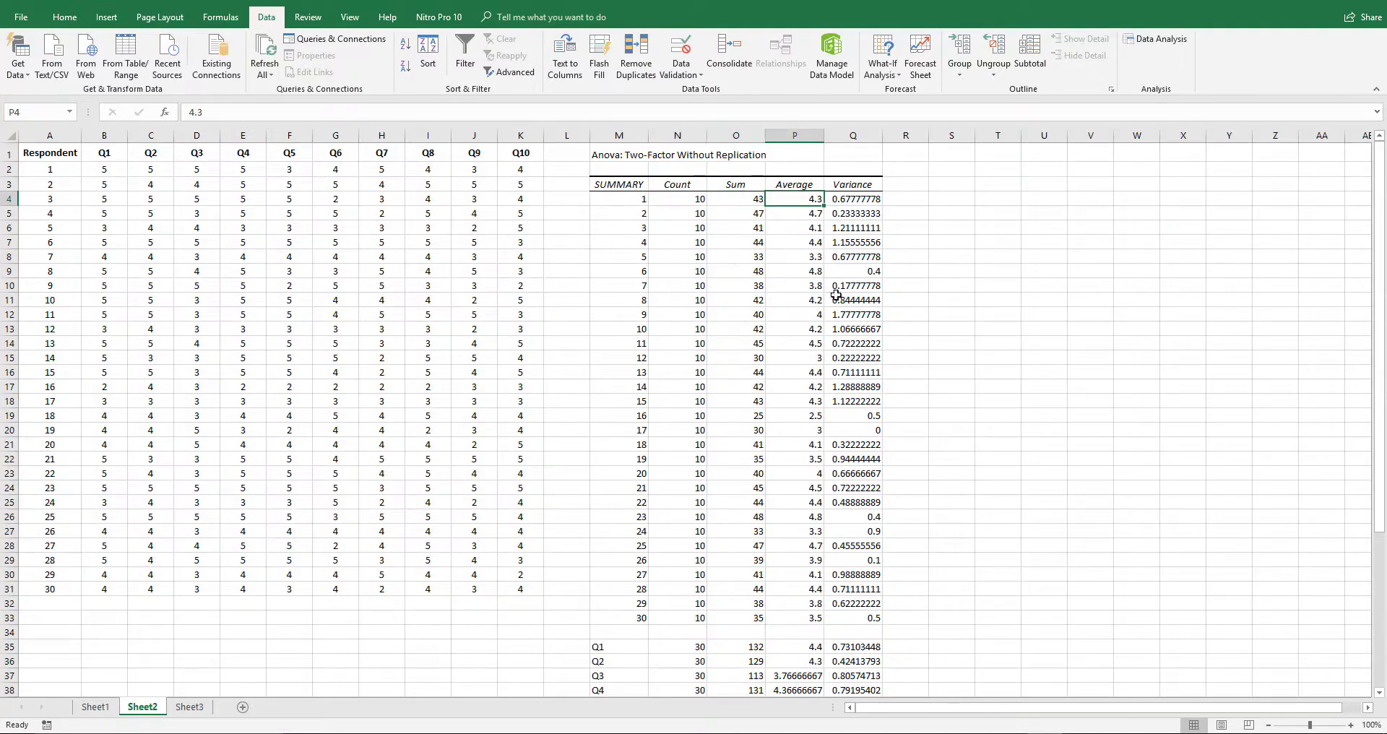
pyautogui.click(868, 202)
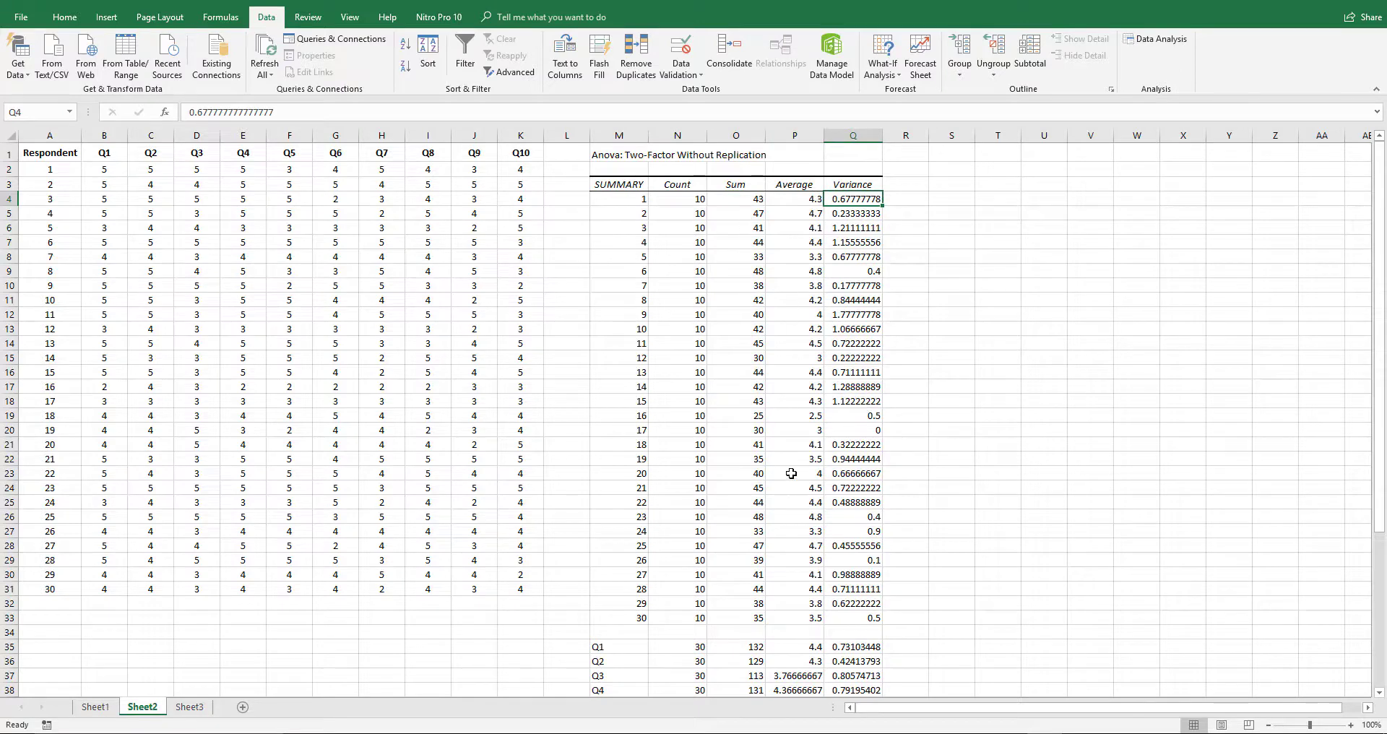
pyautogui.scroll(-3, 791, 473)
pyautogui.scroll(-1, 732, 478)
# Review the Q1 summary row (count 30, sum 132, average 4.4, variance) and the ANOVA table.
pyautogui.click(622, 472)
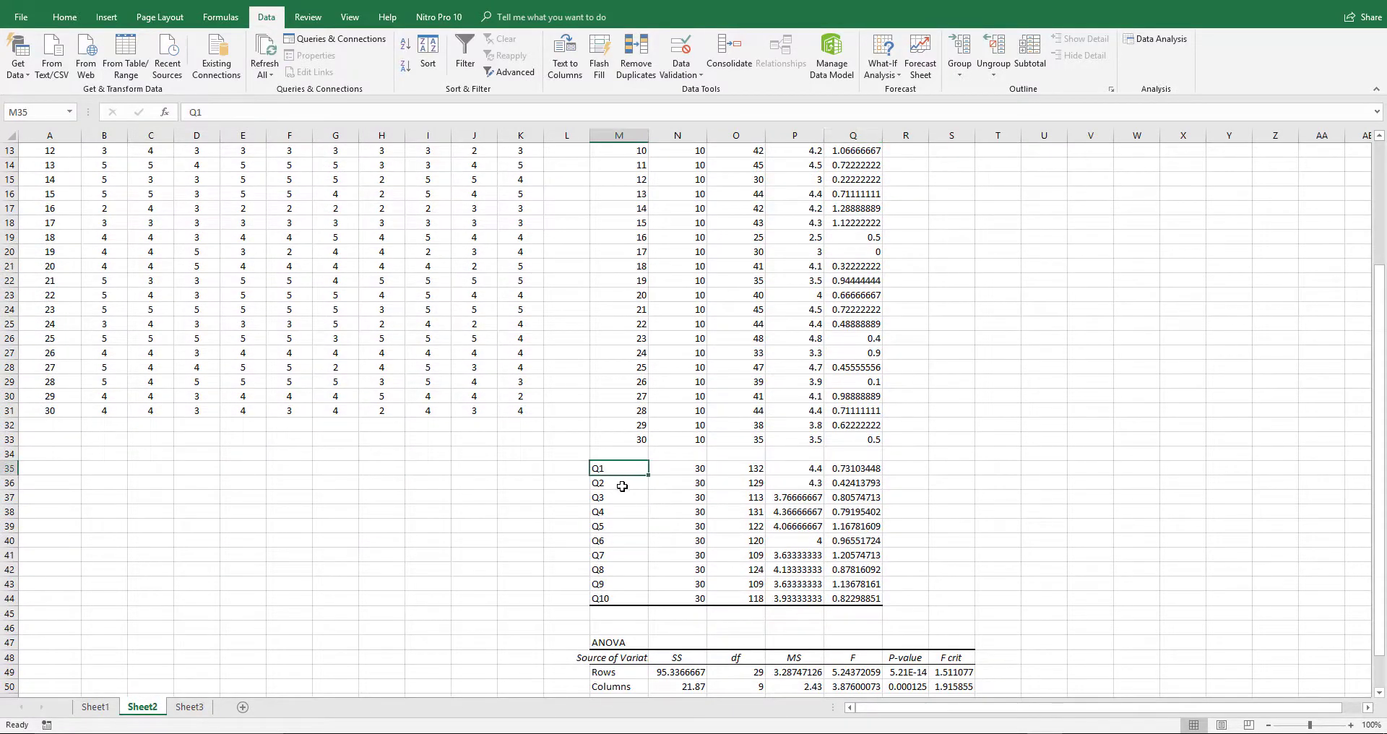
pyautogui.press('Down')
pyautogui.press('Down')
pyautogui.press('Down')
pyautogui.click(685, 473)
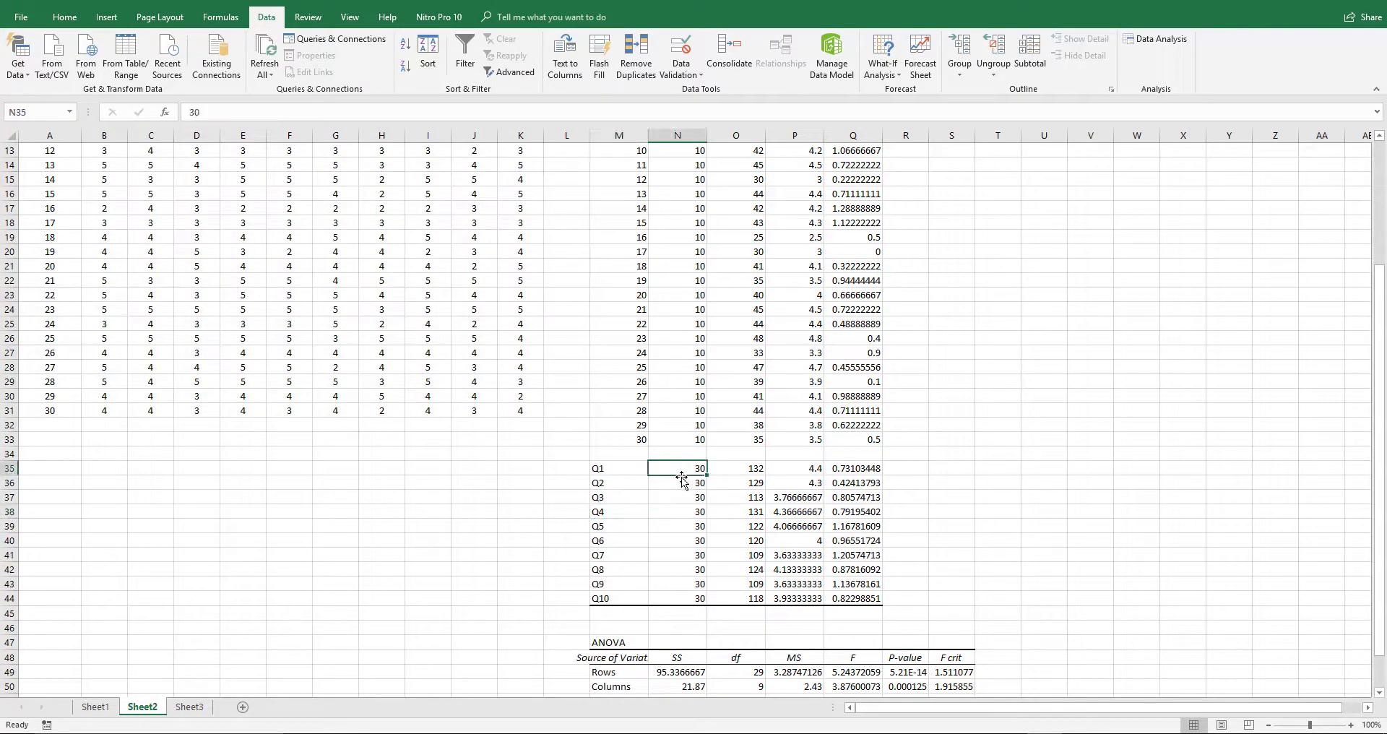
pyautogui.click(745, 470)
pyautogui.scroll(1, 1101, 454)
pyautogui.scroll(1, 1101, 454)
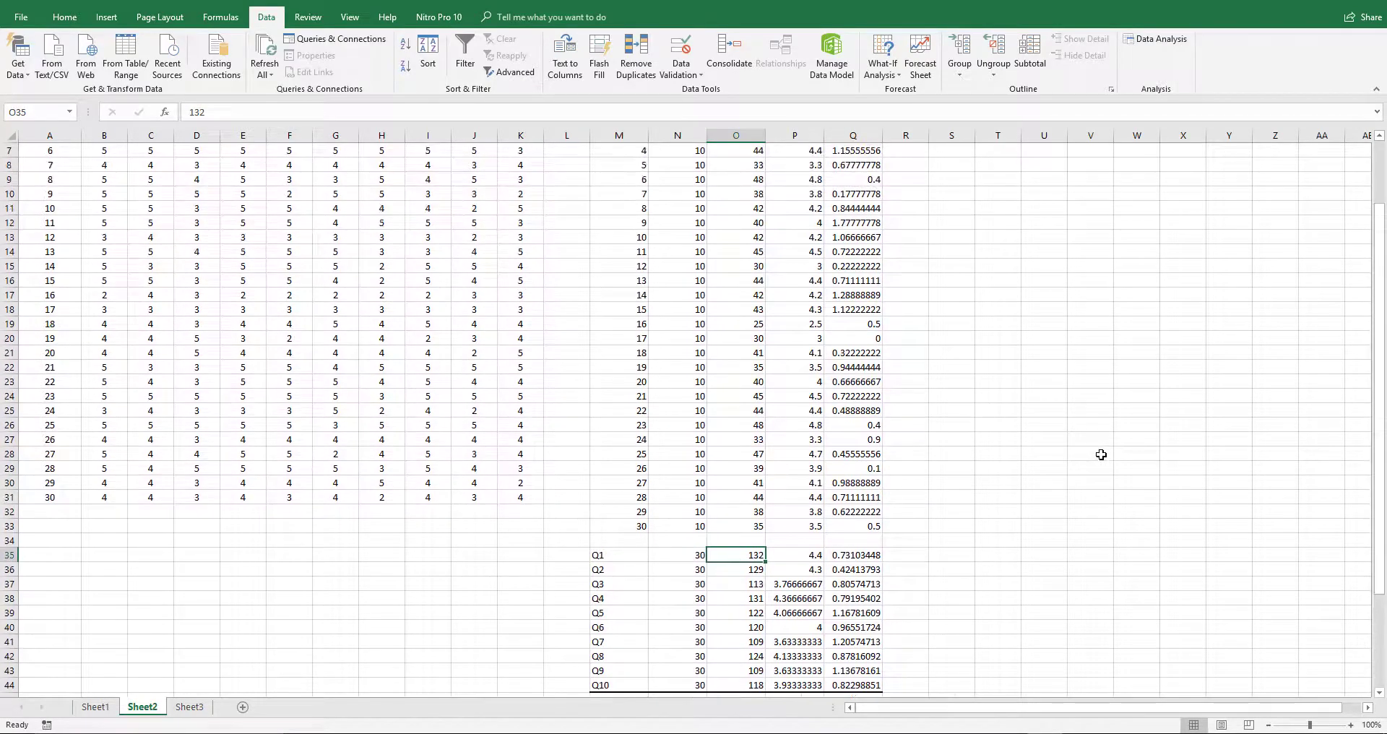
pyautogui.click(803, 553)
pyautogui.click(842, 554)
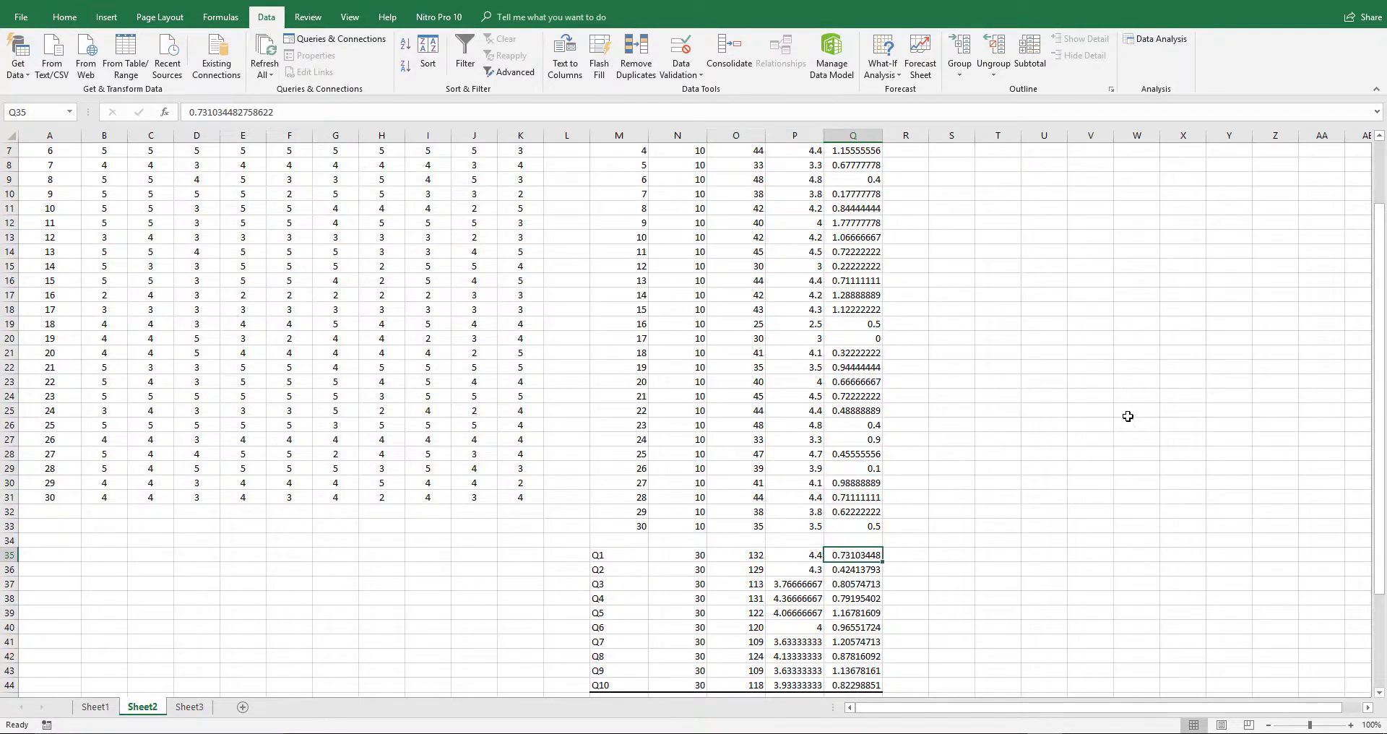
pyautogui.scroll(-5, 1088, 388)
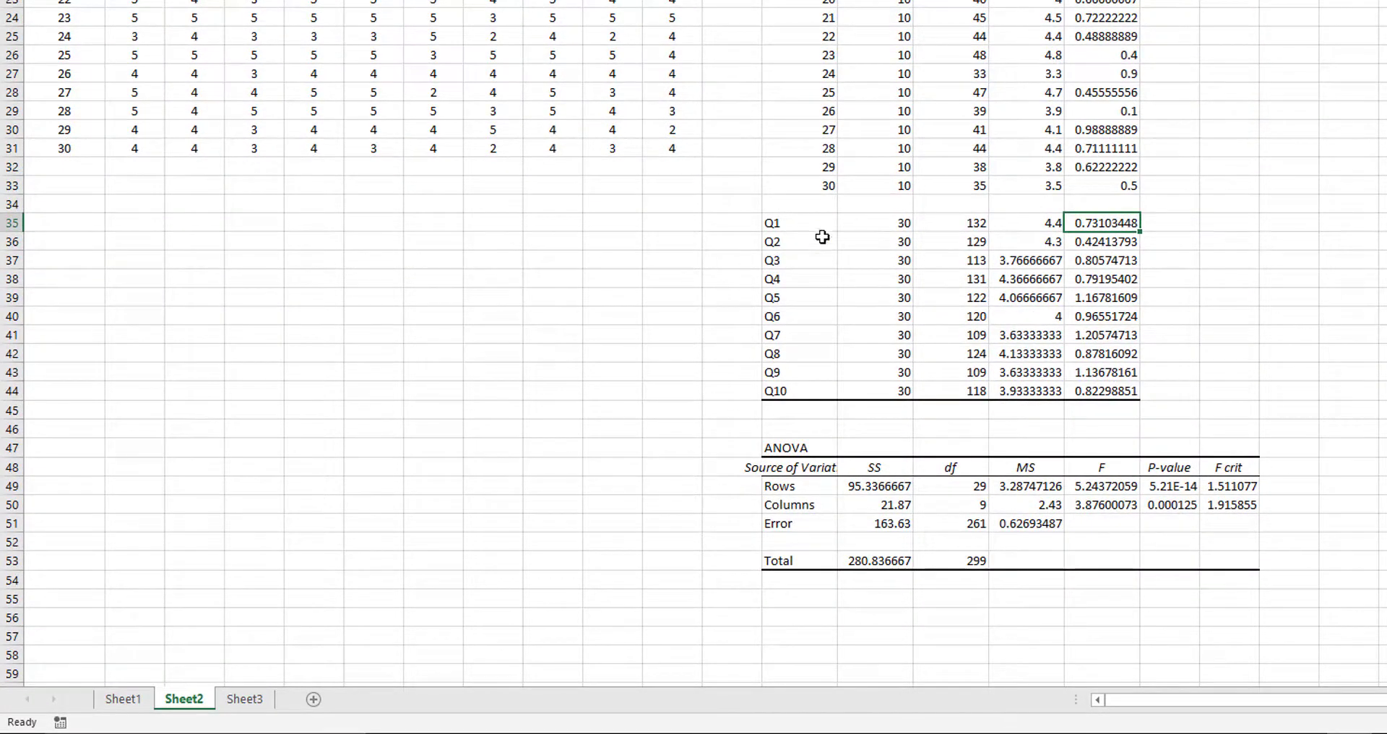
pyautogui.scroll(1, 821, 237)
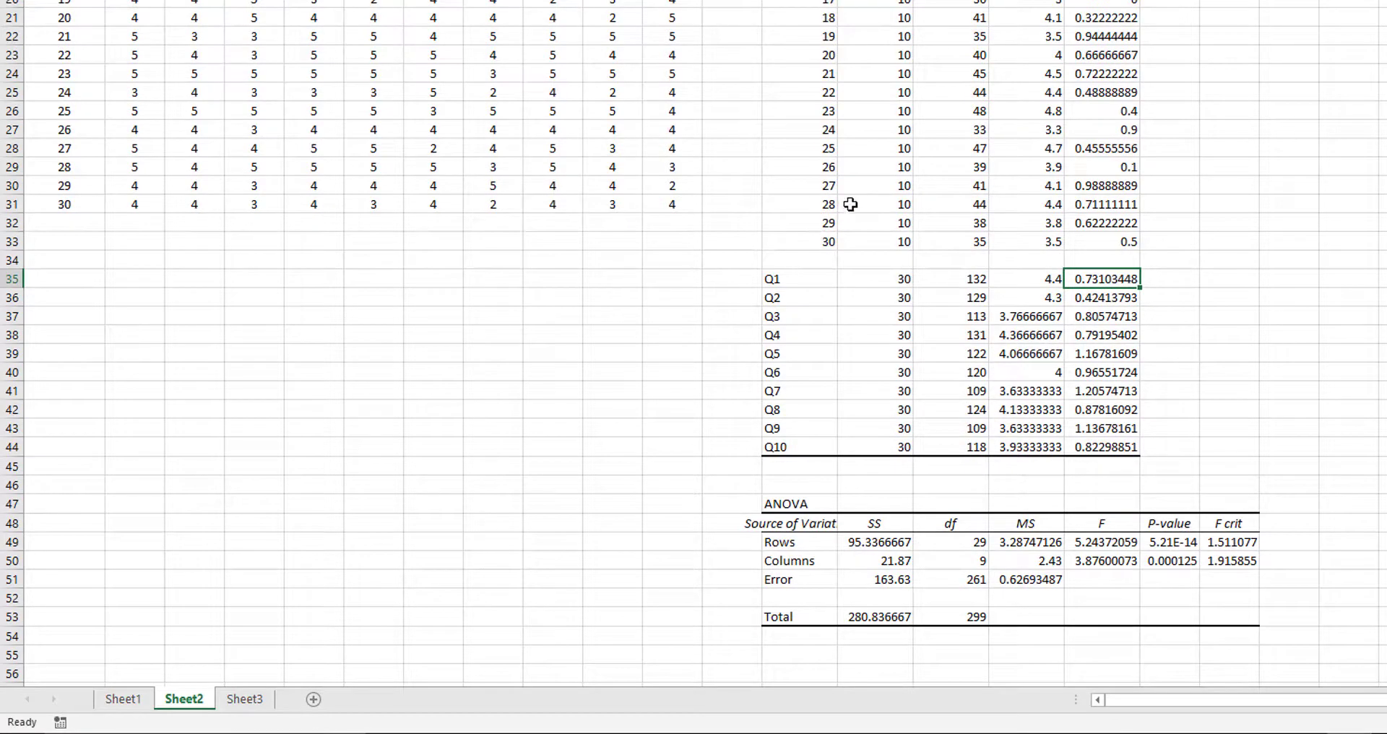
pyautogui.scroll(4, 850, 204)
pyautogui.scroll(2, 856, 200)
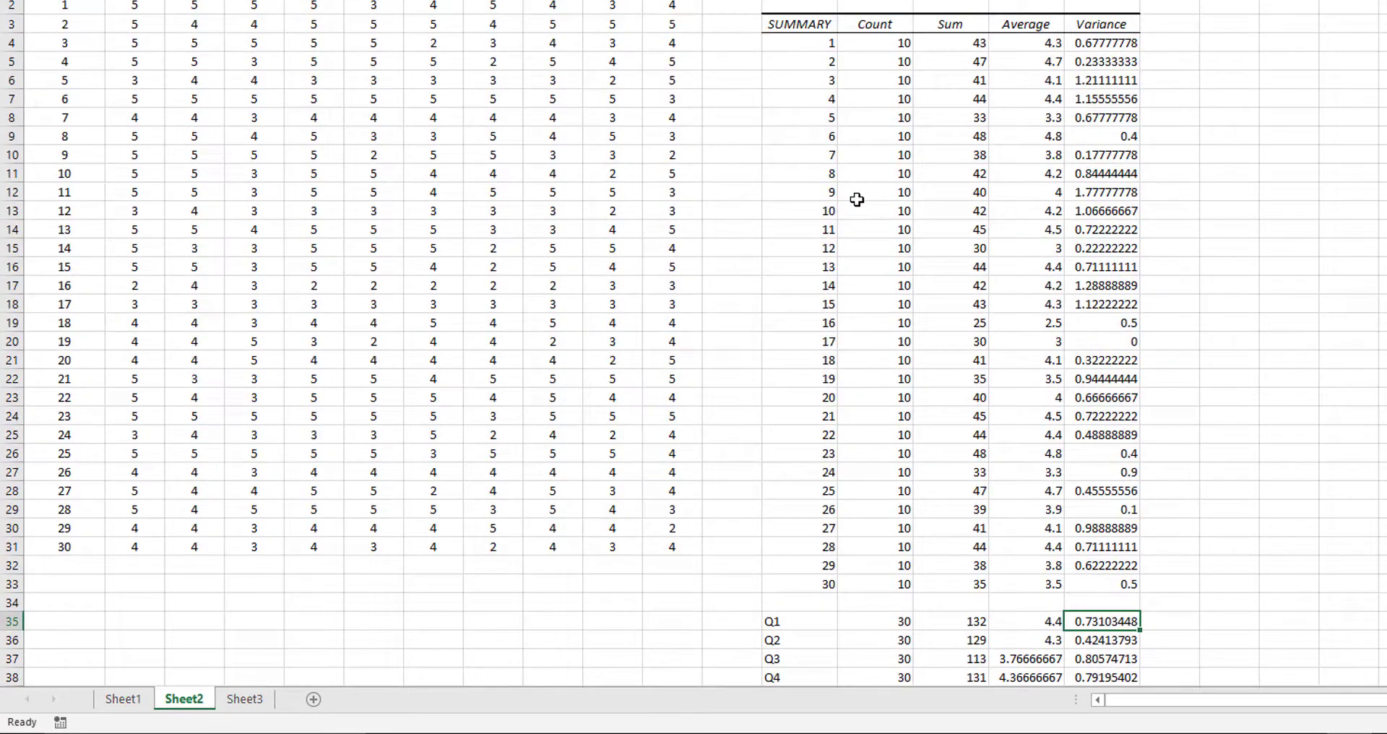
pyautogui.scroll(-4, 857, 199)
pyautogui.scroll(4, 857, 200)
pyautogui.scroll(-5, 830, 302)
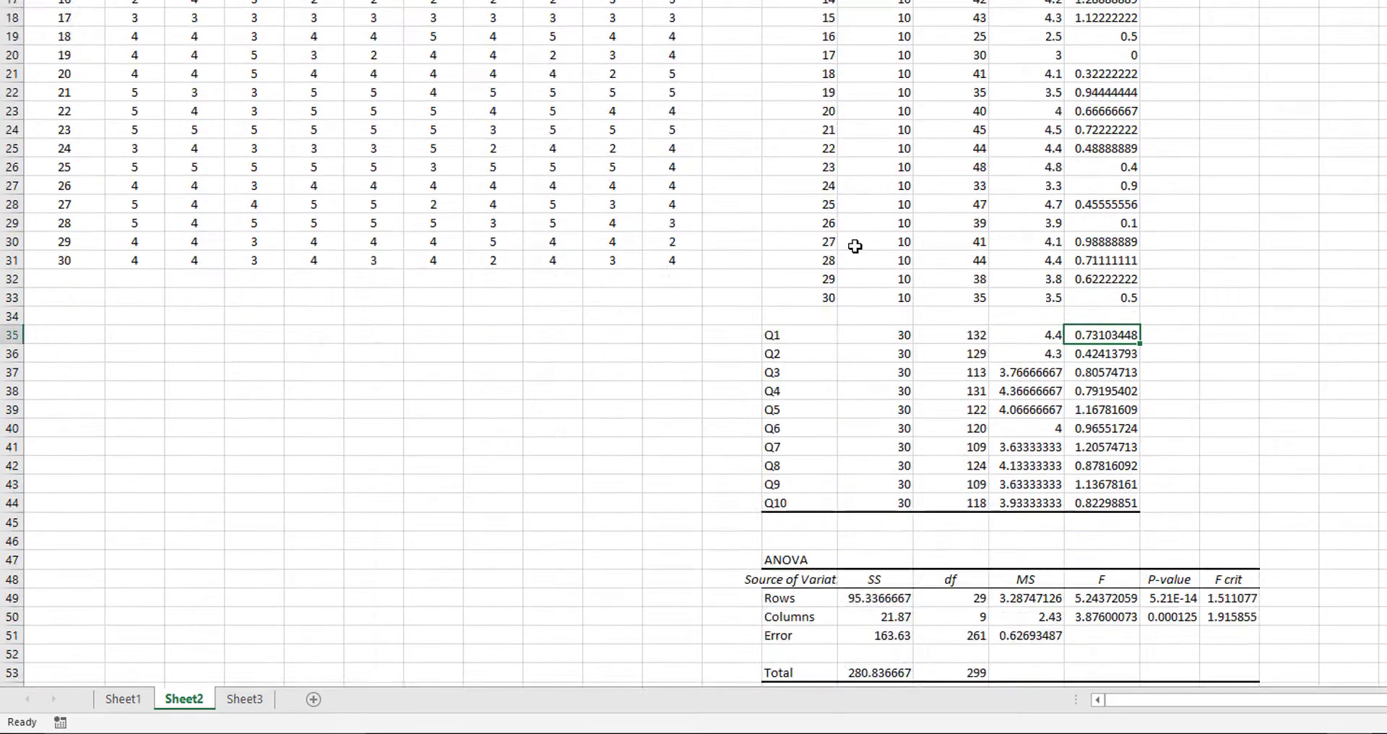
# Label D42 'CB Alpha' and enter =1-(P51/P49) in E42, returning 0.809296.
pyautogui.click(250, 472)
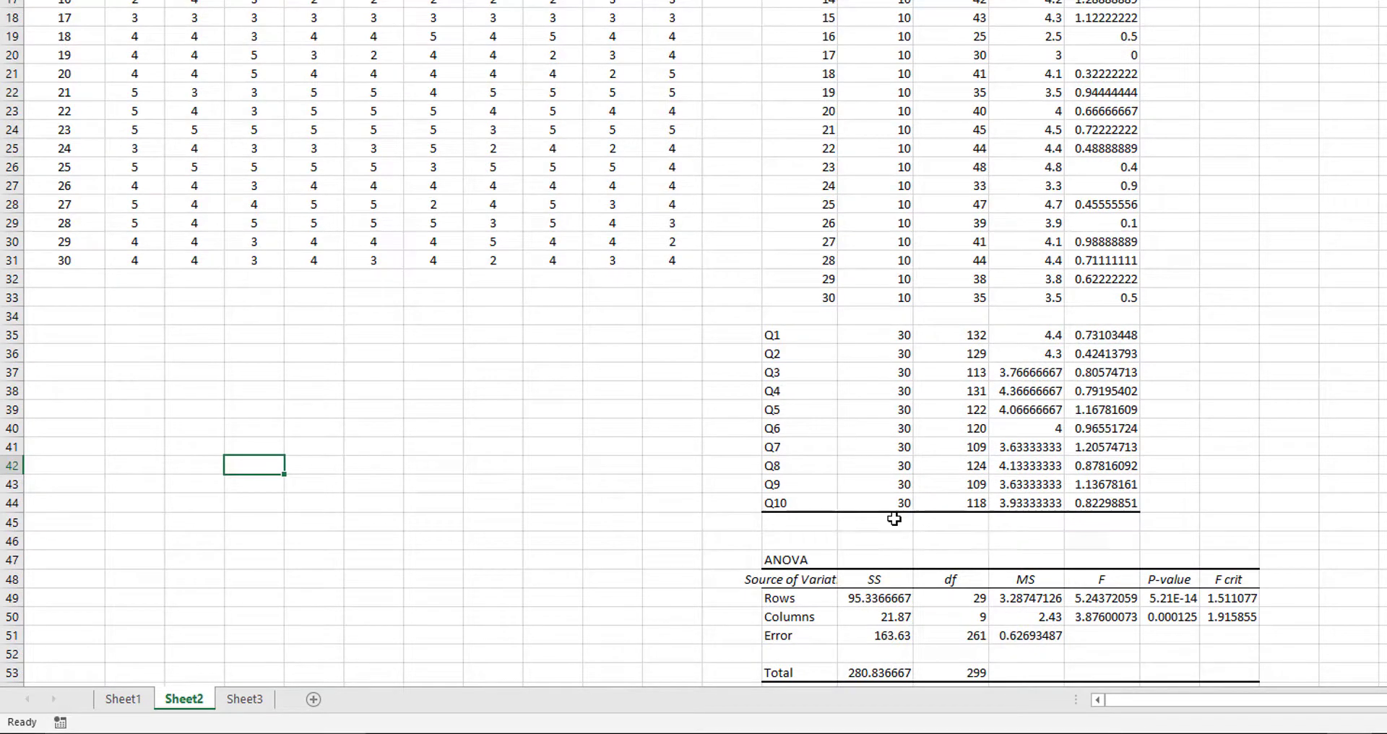
pyautogui.write('c')
pyautogui.write(' Alpha')
pyautogui.press('Tab')
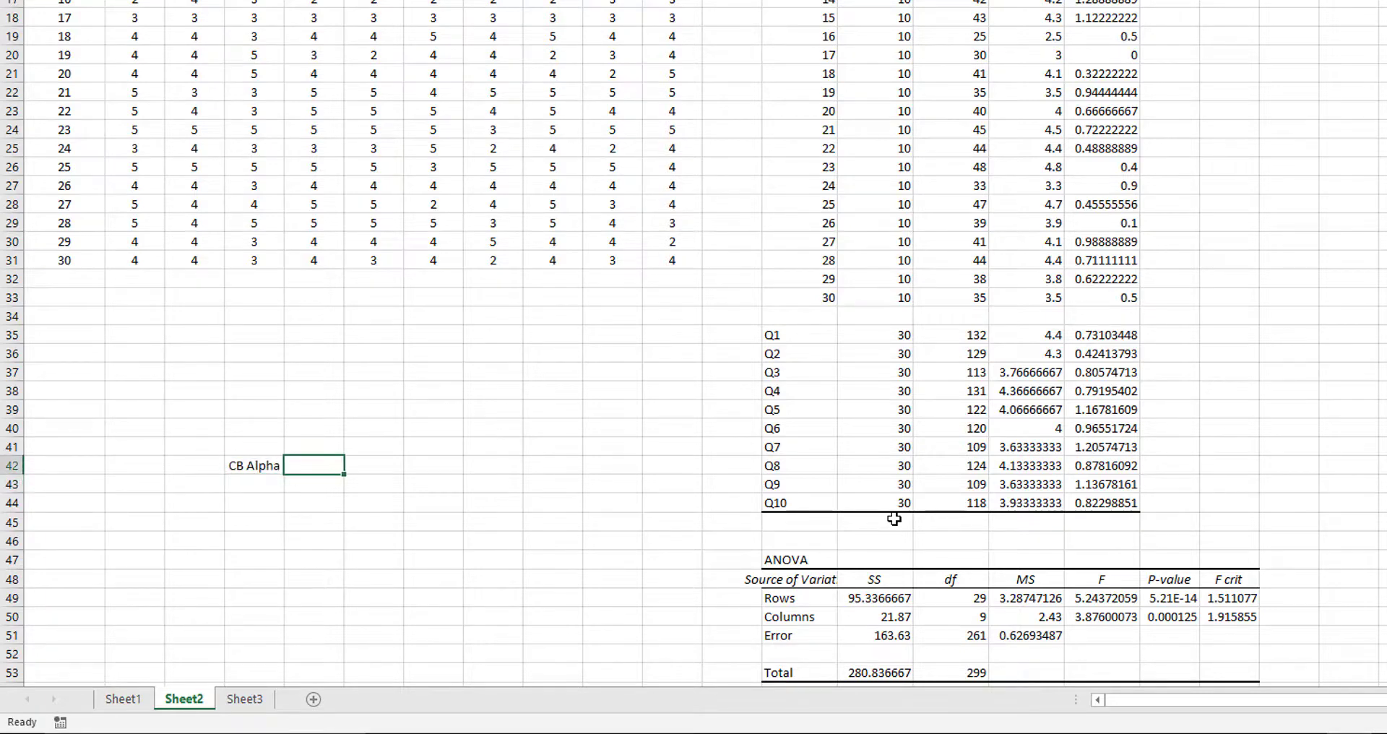
pyautogui.write('=1-(')
pyautogui.click(1015, 639)
pyautogui.write('/')
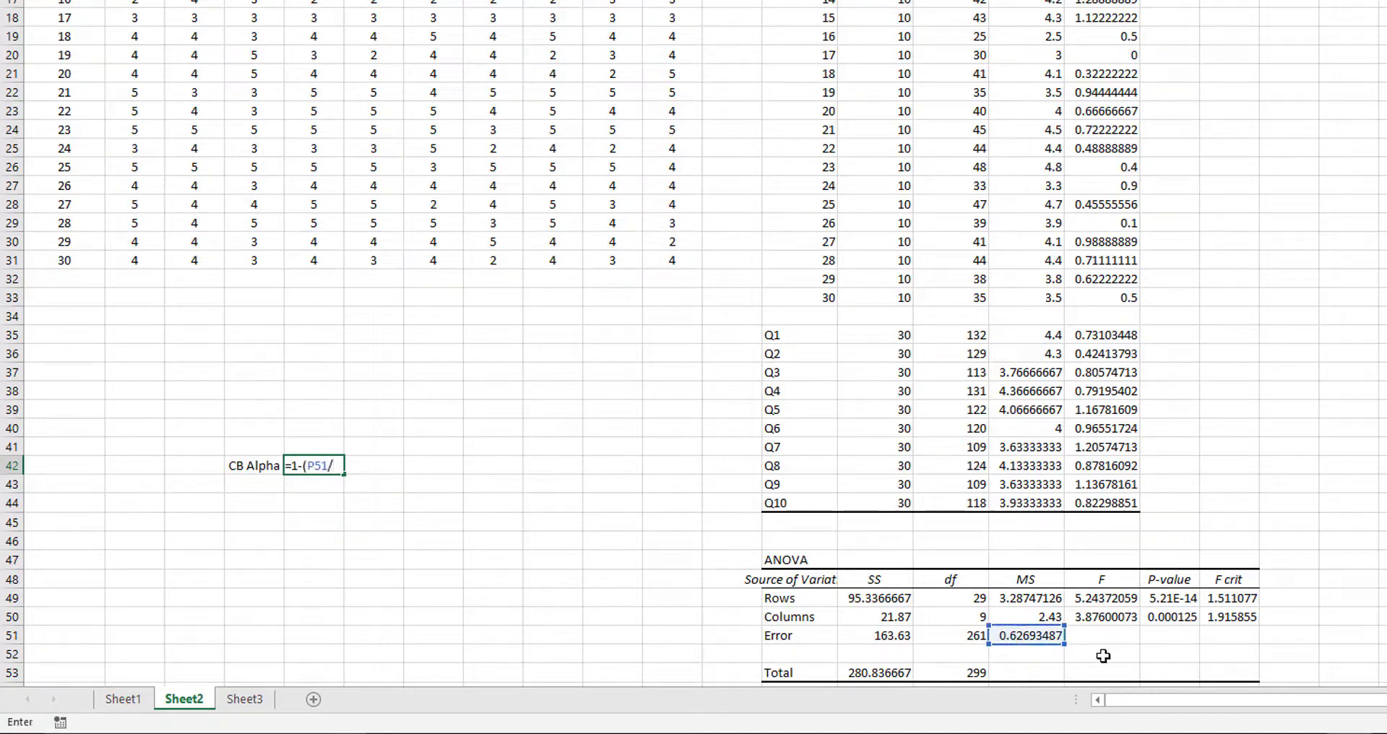
pyautogui.click(1008, 600)
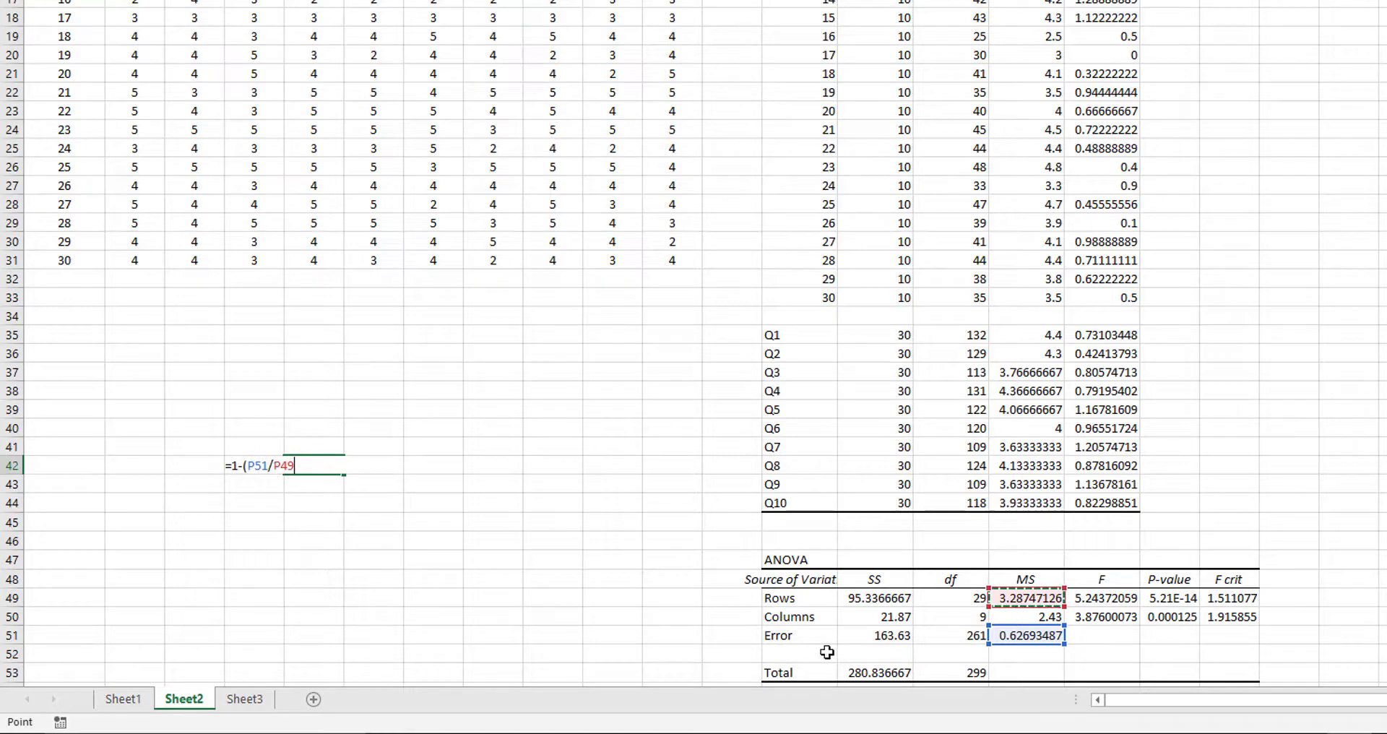
pyautogui.write(')')
pyautogui.press('Return')
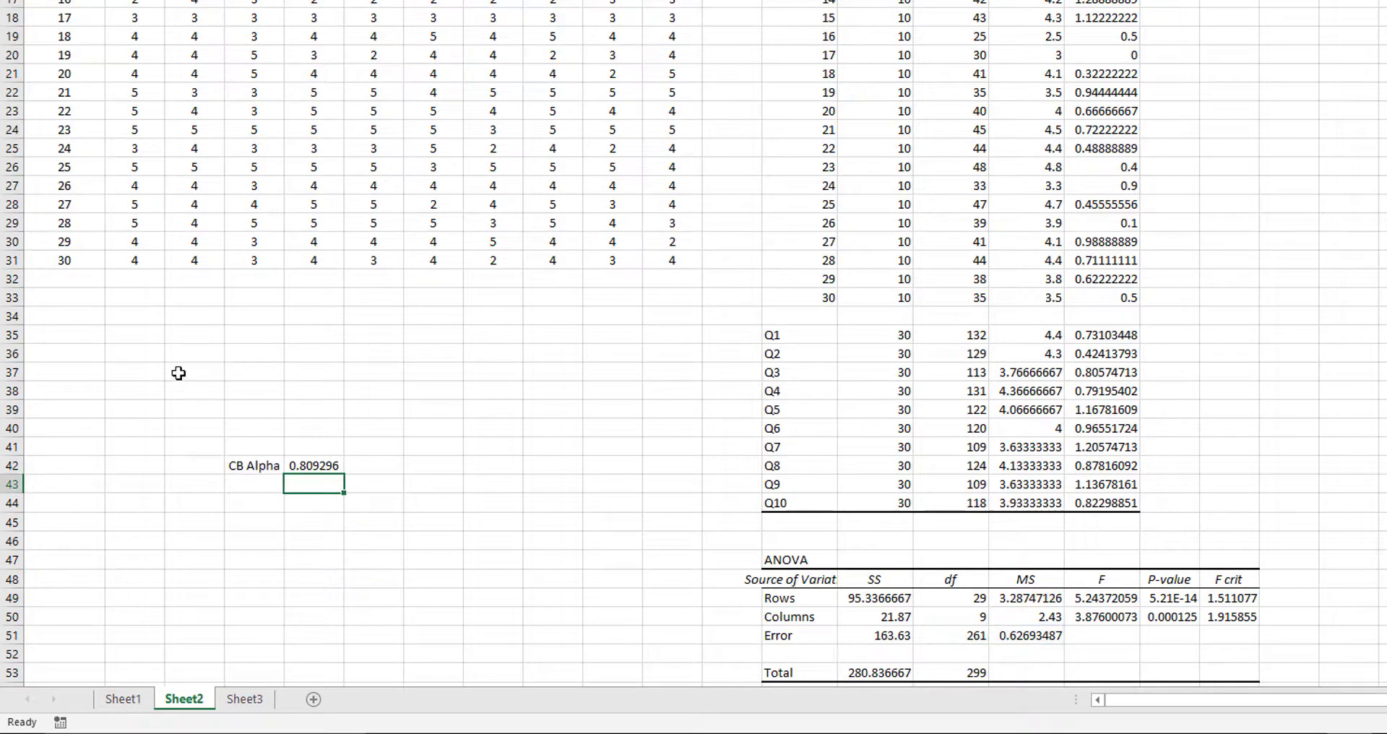
# Check the 0.809296 CB Alpha result in E42 and its label cell.
pyautogui.click(310, 466)
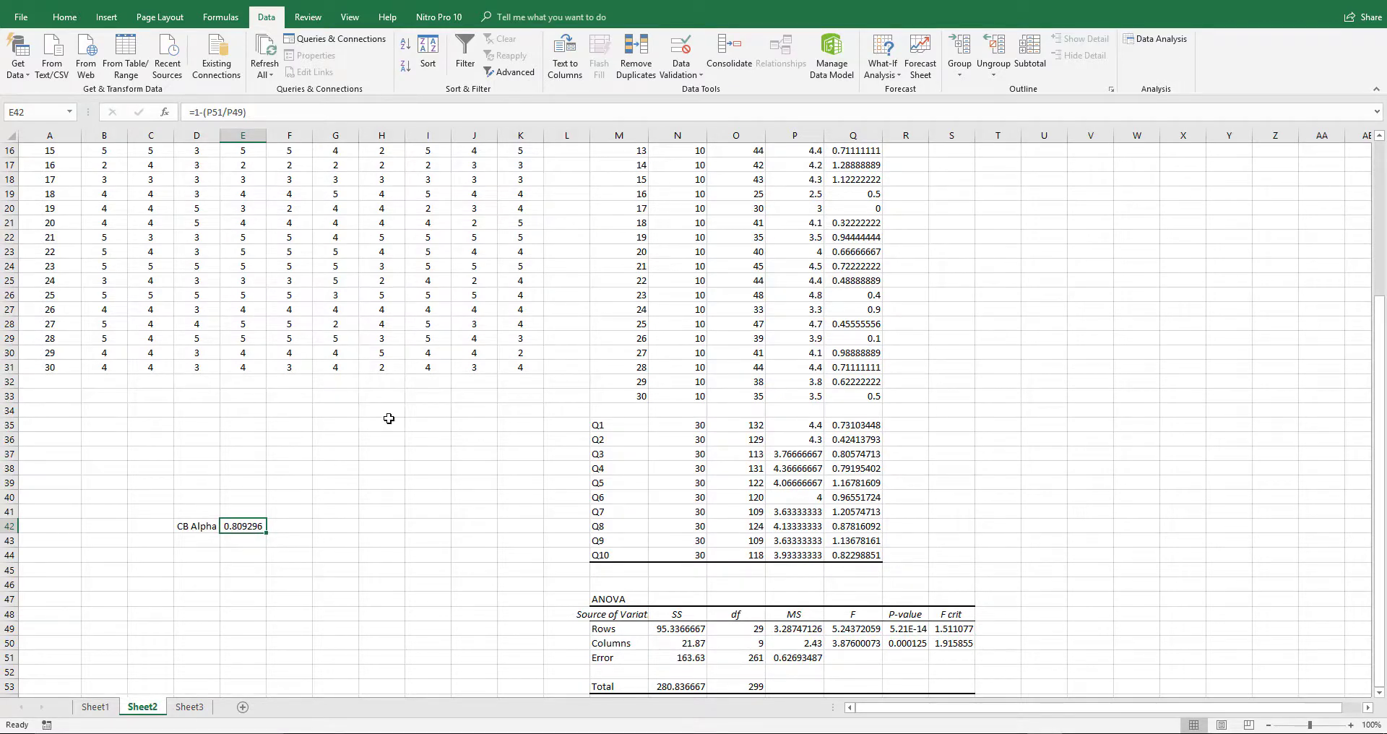
pyautogui.click(195, 528)
pyautogui.click(243, 528)
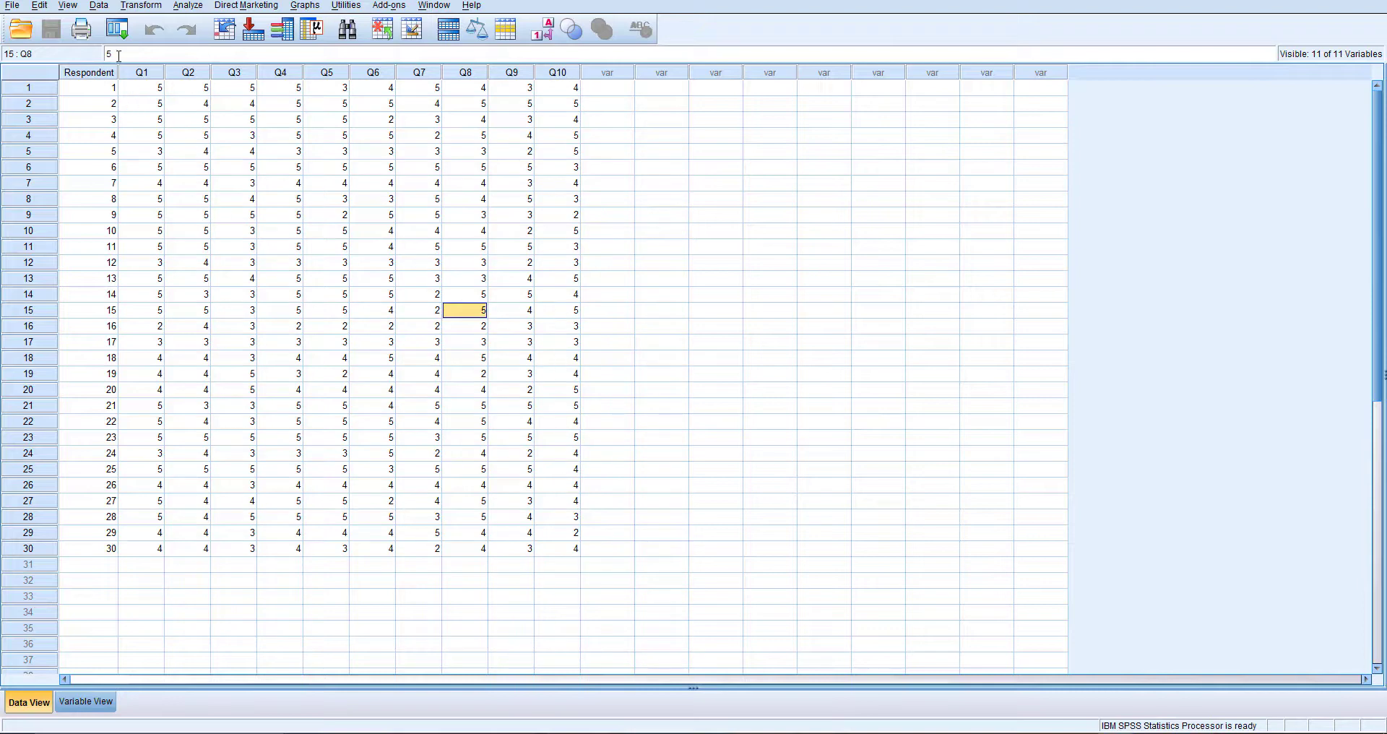
# Select the Respondent and Q1–Q10 columns, then bring up Analyze > Scale options.
pyautogui.click(96, 75)
pyautogui.moveTo(146, 75); pyautogui.dragTo(568, 87)
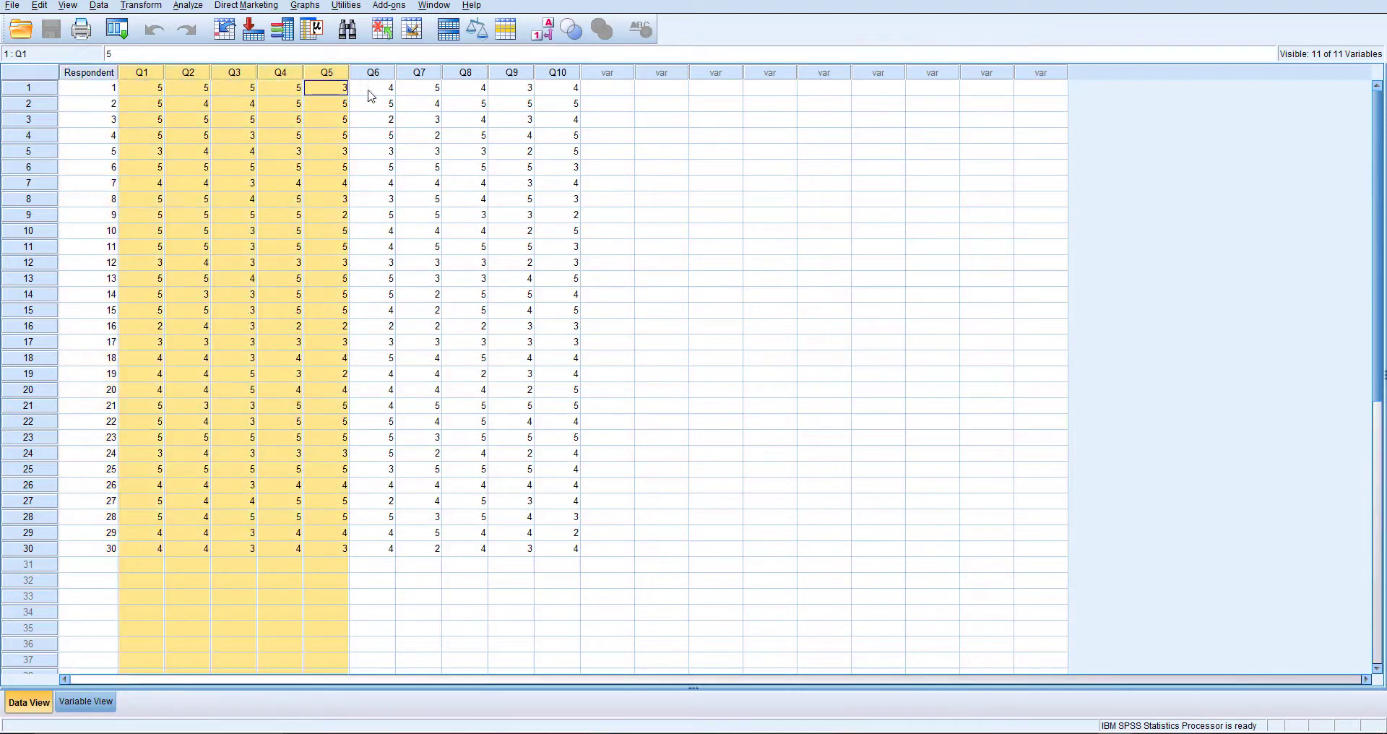
pyautogui.click(446, 264)
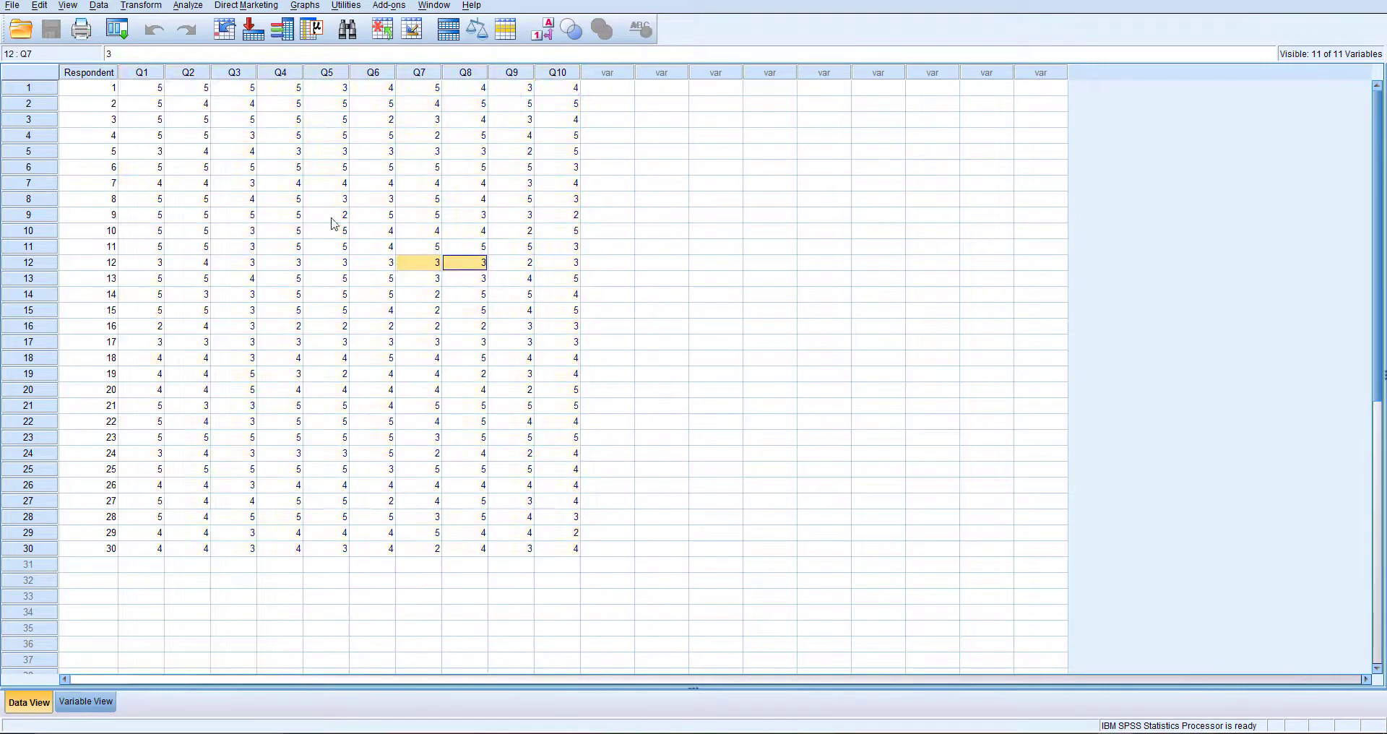
pyautogui.click(254, 250)
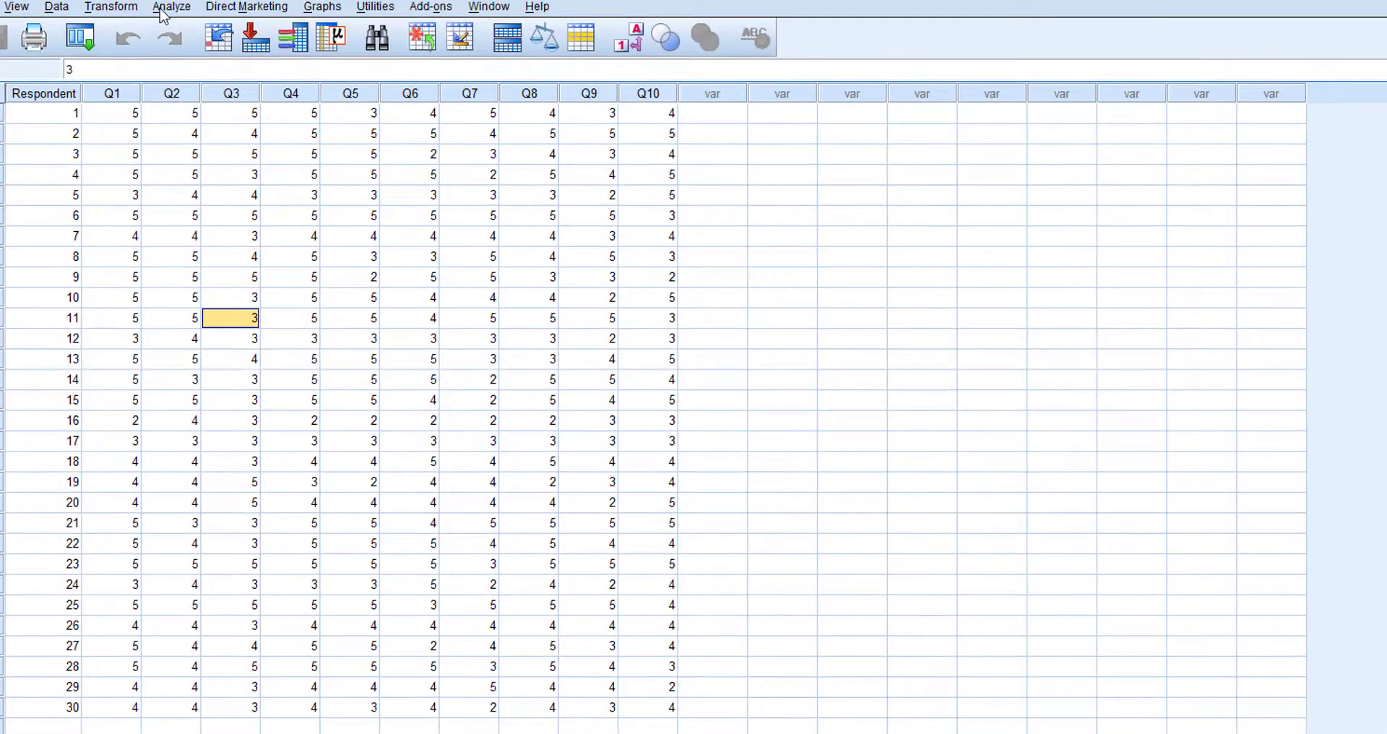
pyautogui.click(171, 7)
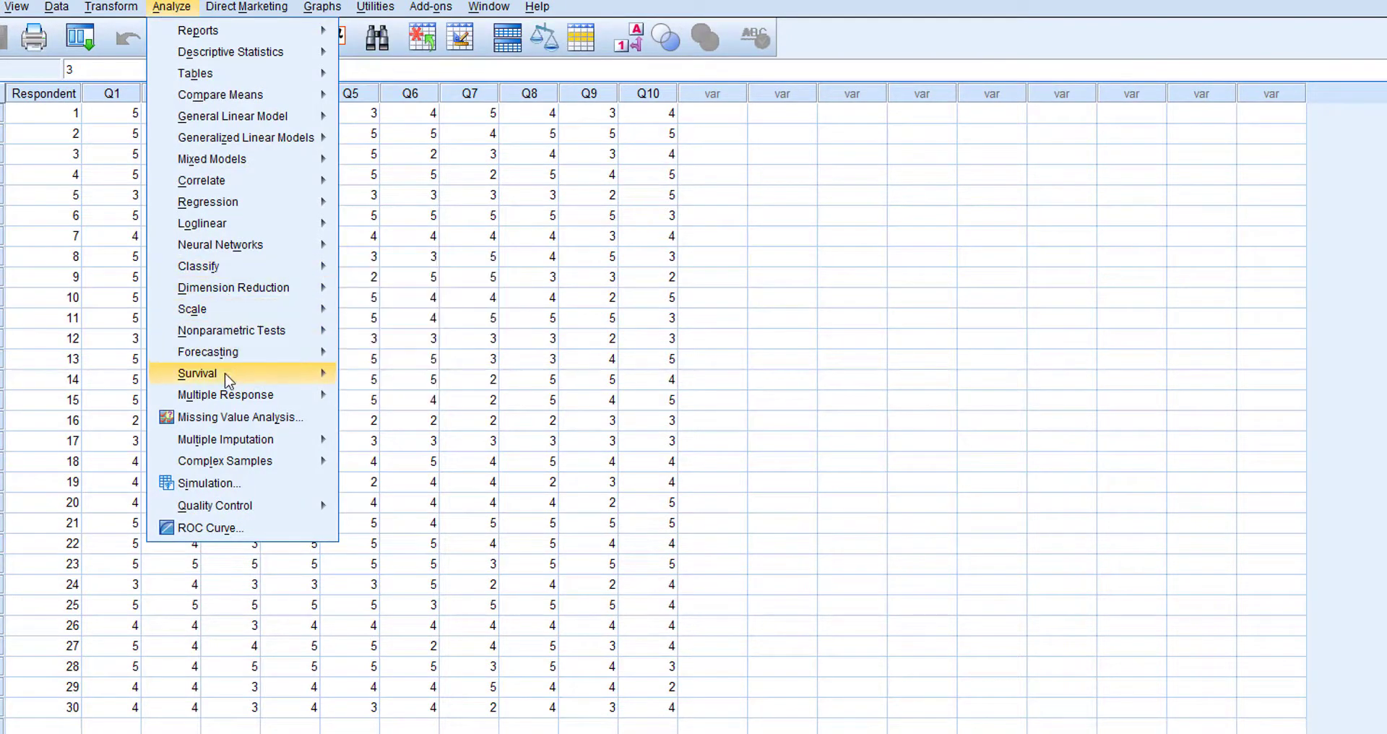
pyautogui.moveTo(228, 373)
pyautogui.moveTo(241, 309)
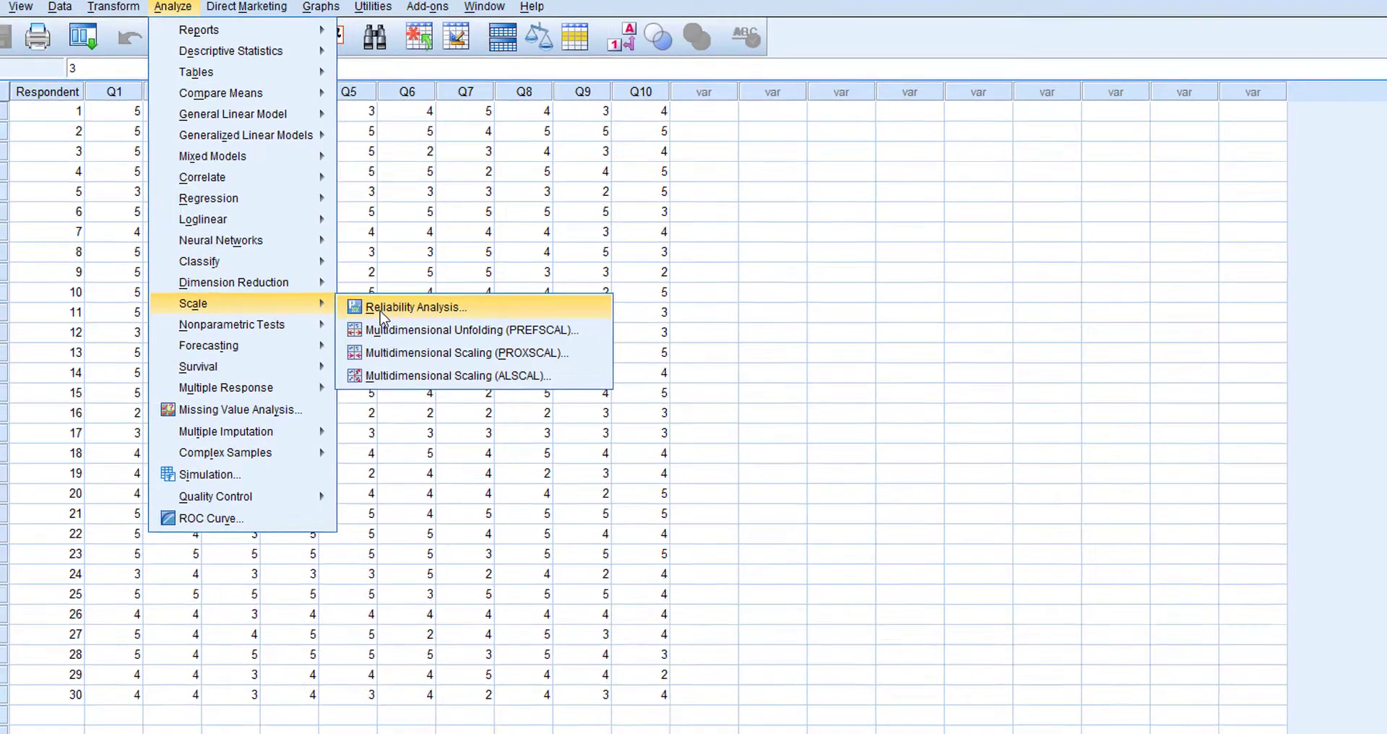
# Open Reliability Analysis and move Q1 through Q10 into the Items list.
pyautogui.click(386, 318)
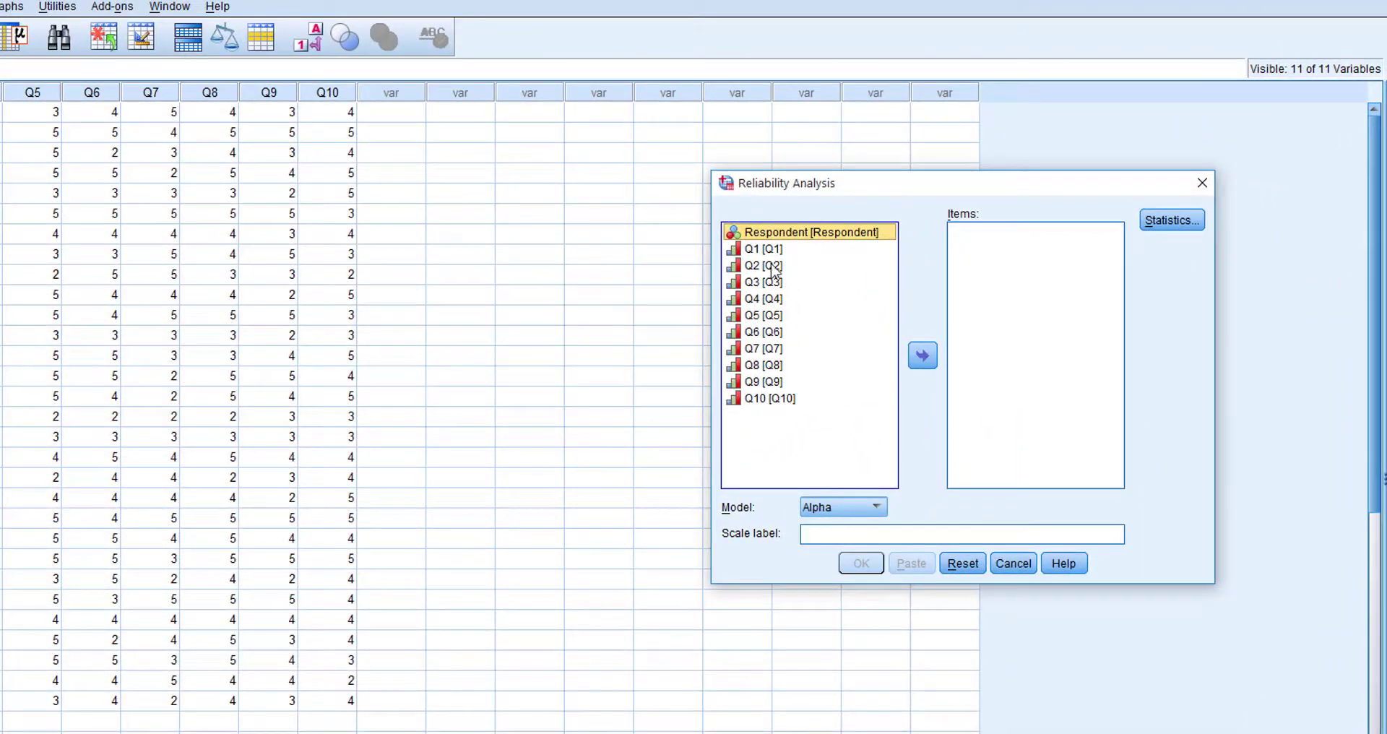
pyautogui.click(764, 250)
pyautogui.click(923, 355)
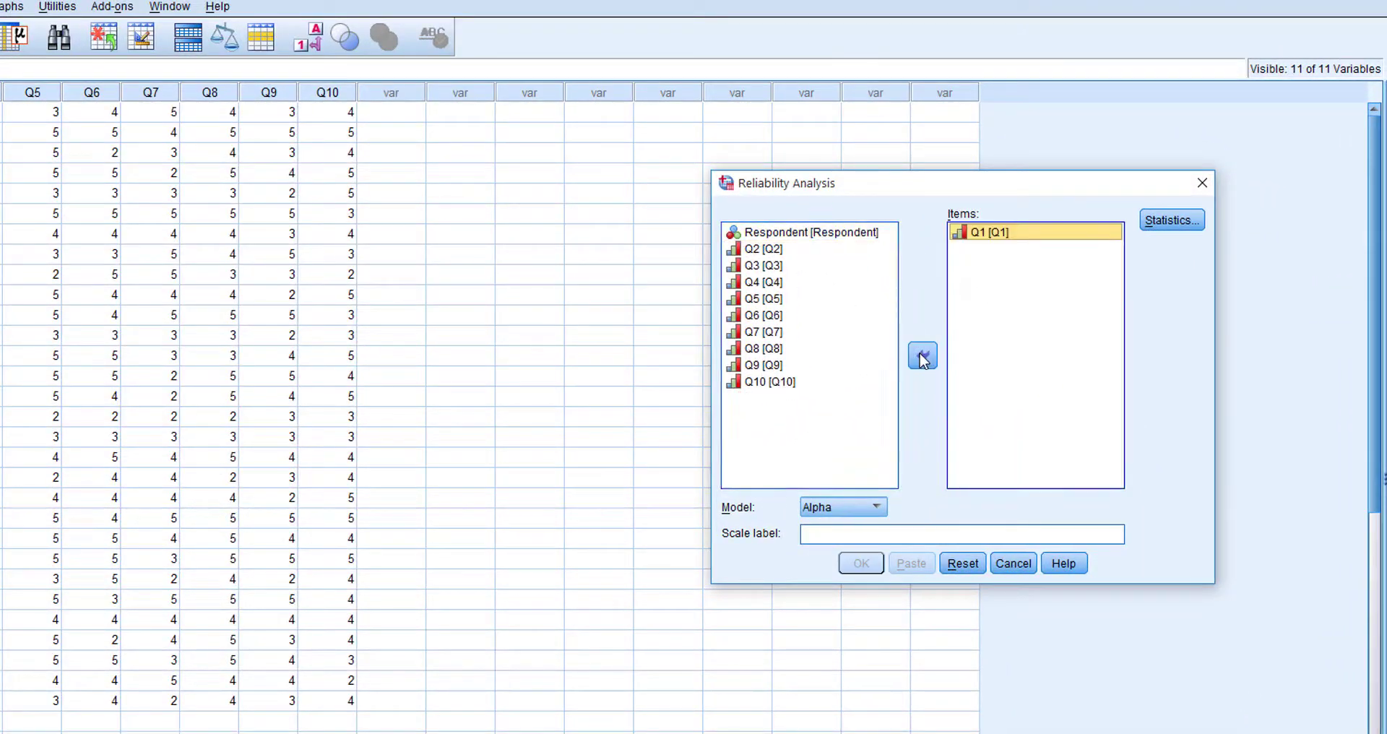
pyautogui.click(766, 249)
pyautogui.click(924, 356)
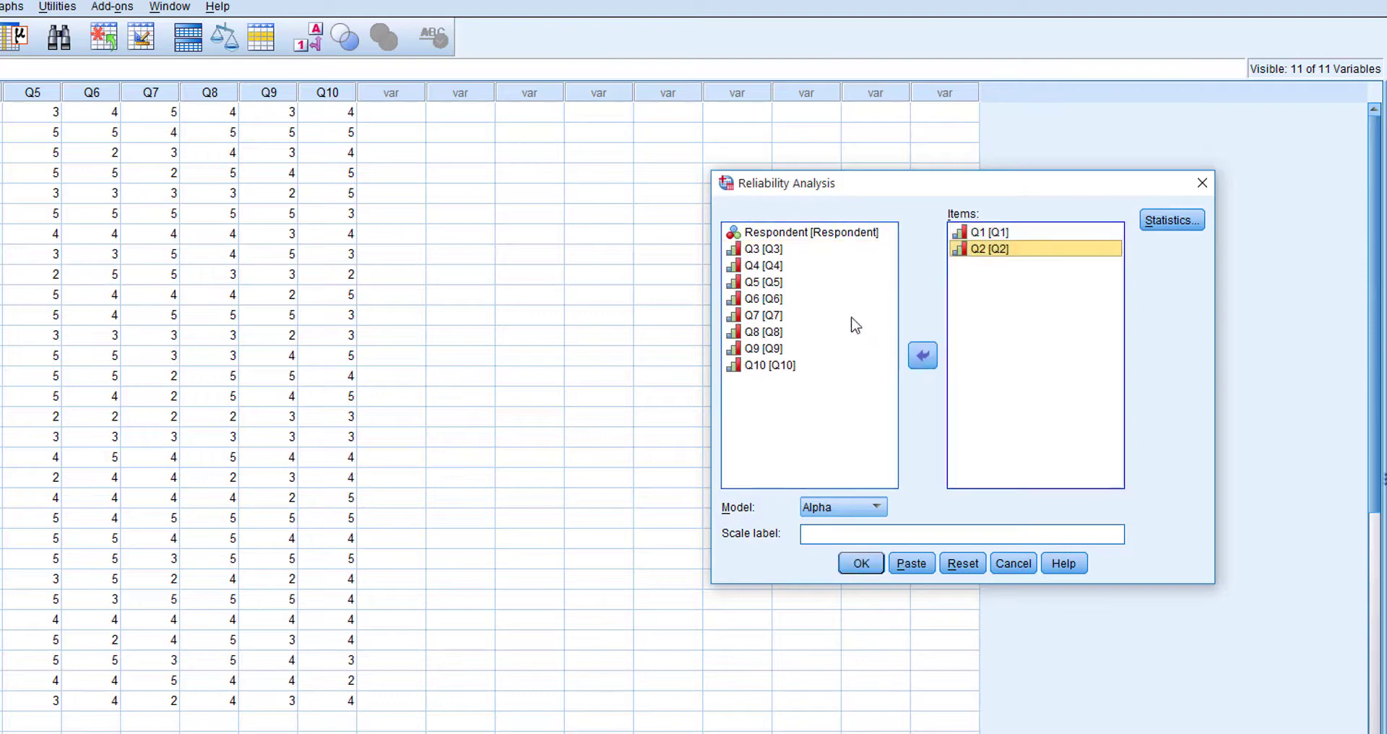
pyautogui.click(776, 250)
pyautogui.keyDown('shift'); pyautogui.click(783, 366); pyautogui.keyUp('shift')
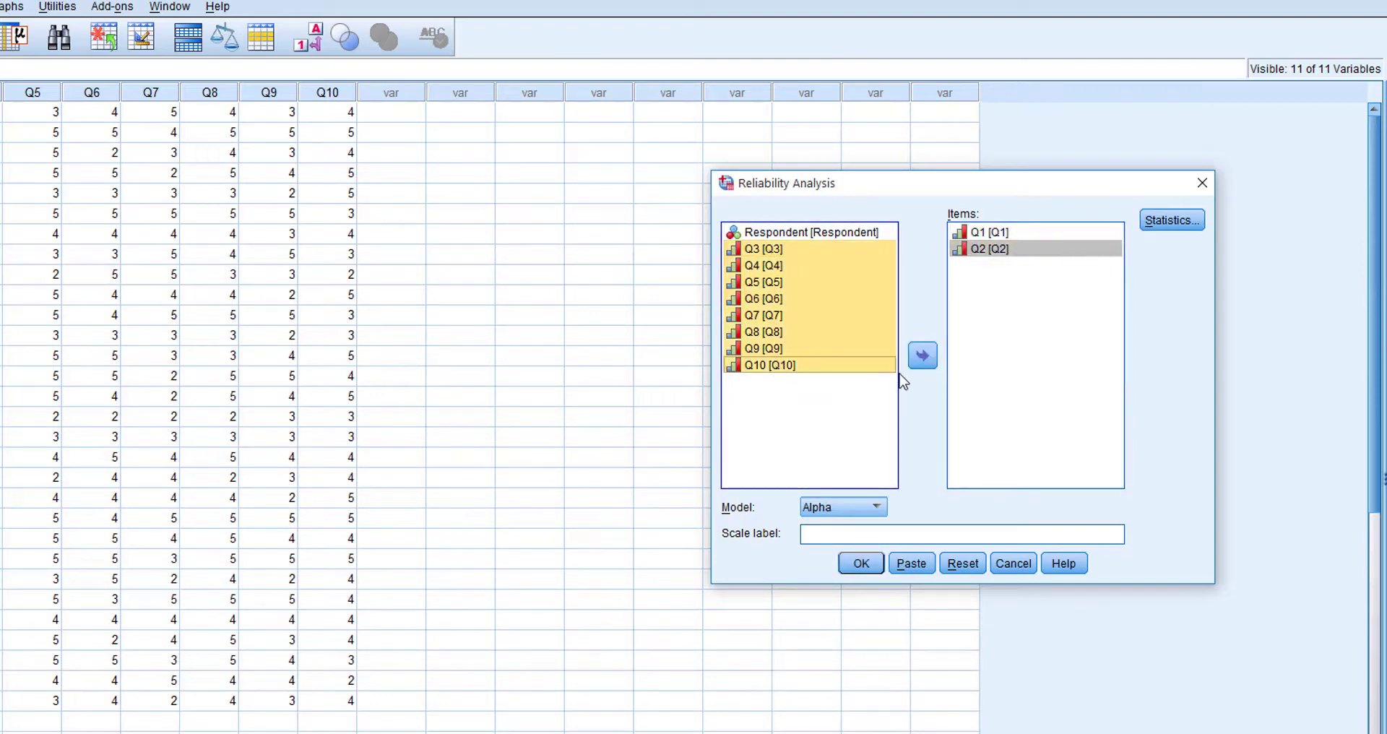
pyautogui.click(927, 359)
pyautogui.click(992, 421)
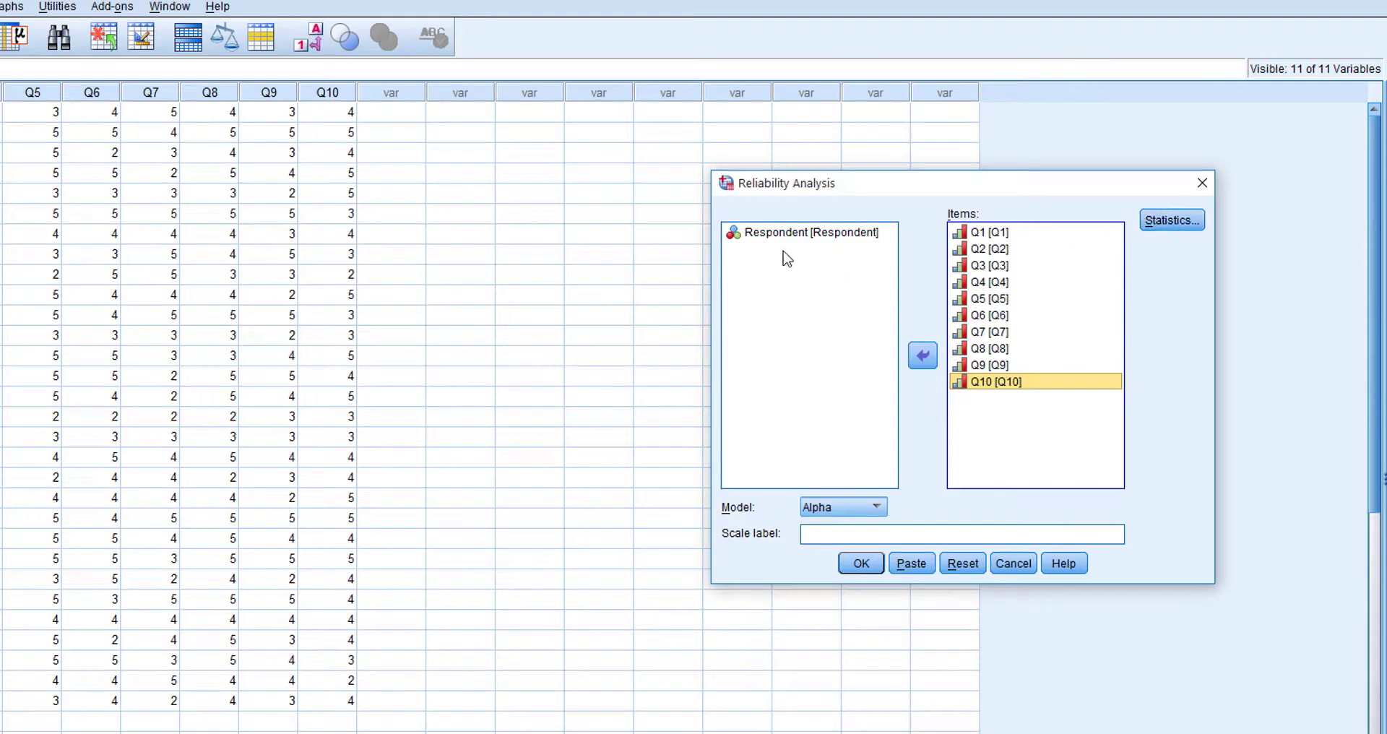
pyautogui.click(776, 233)
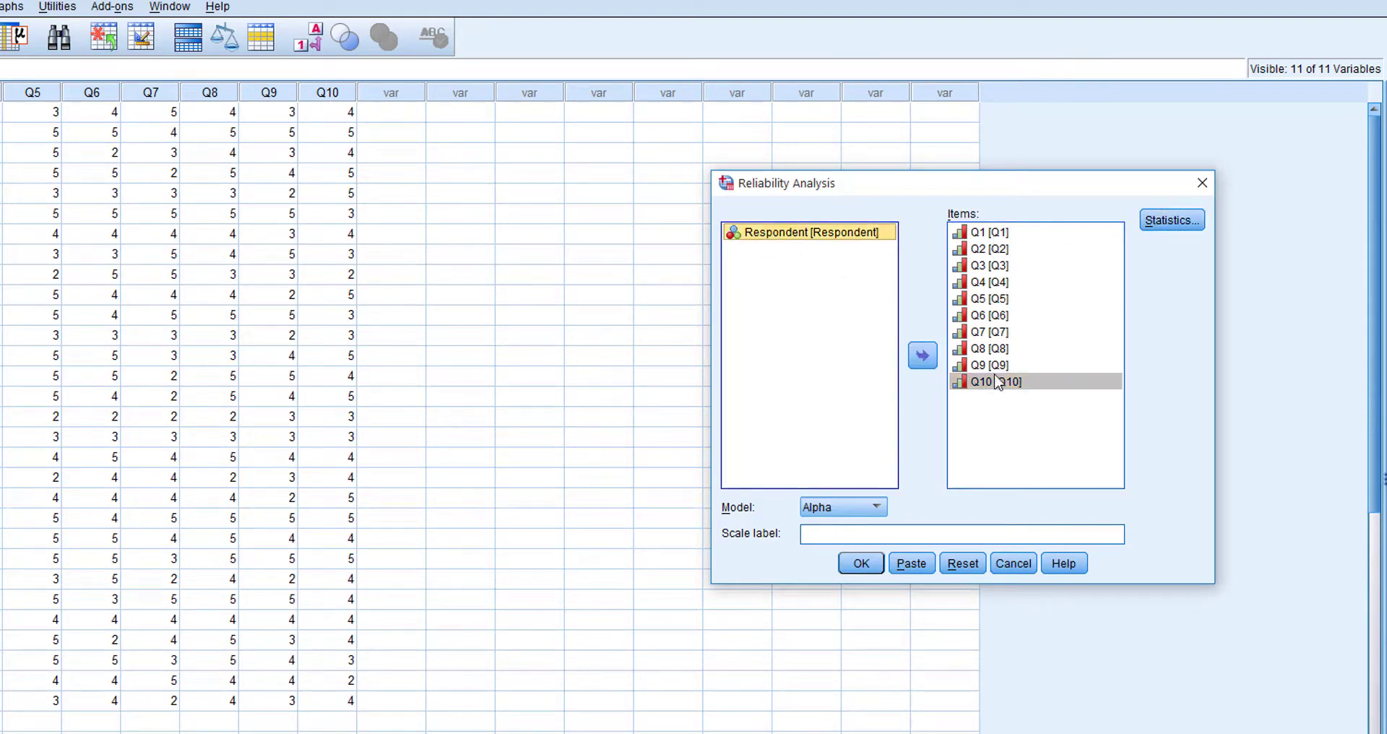
# Request Item, Scale and Scale-if-item-deleted descriptives under Statistics.
pyautogui.click(1179, 222)
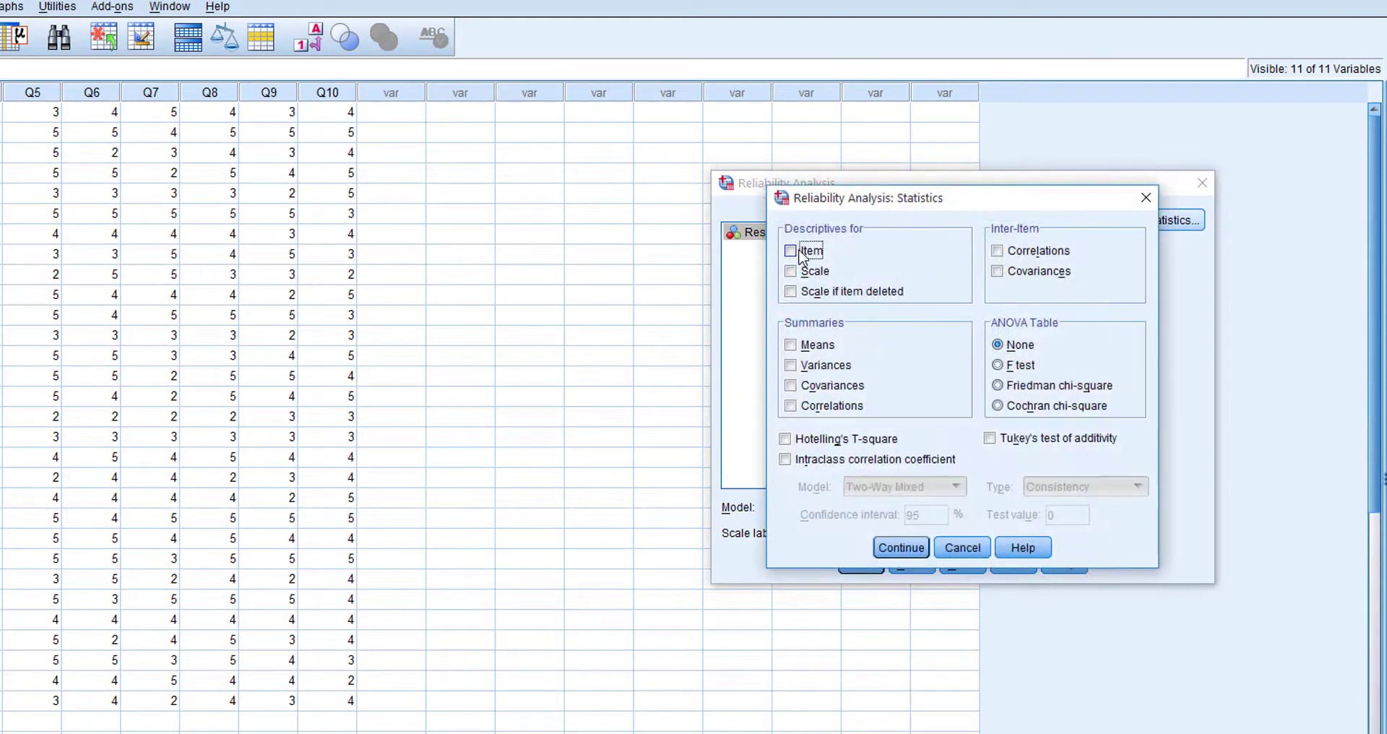
pyautogui.click(791, 251)
pyautogui.click(791, 271)
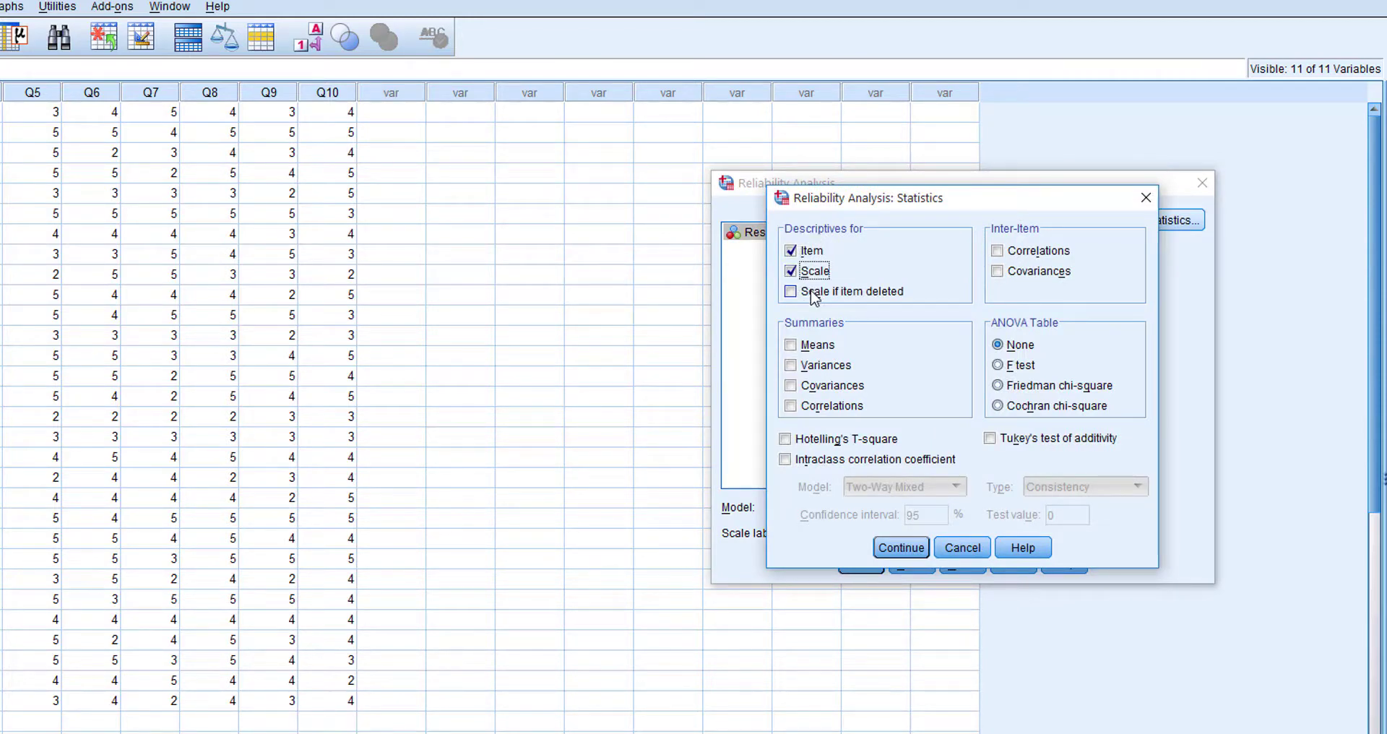
pyautogui.click(790, 292)
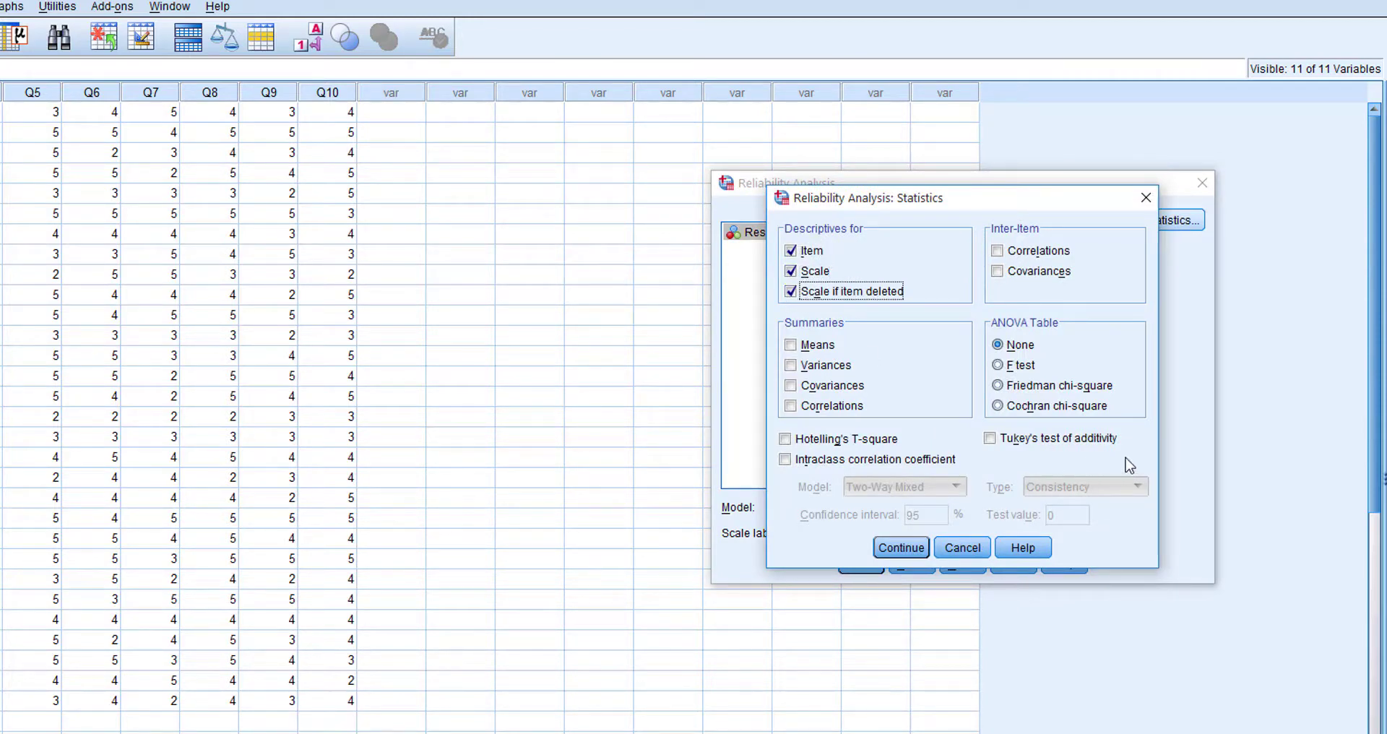
pyautogui.click(916, 547)
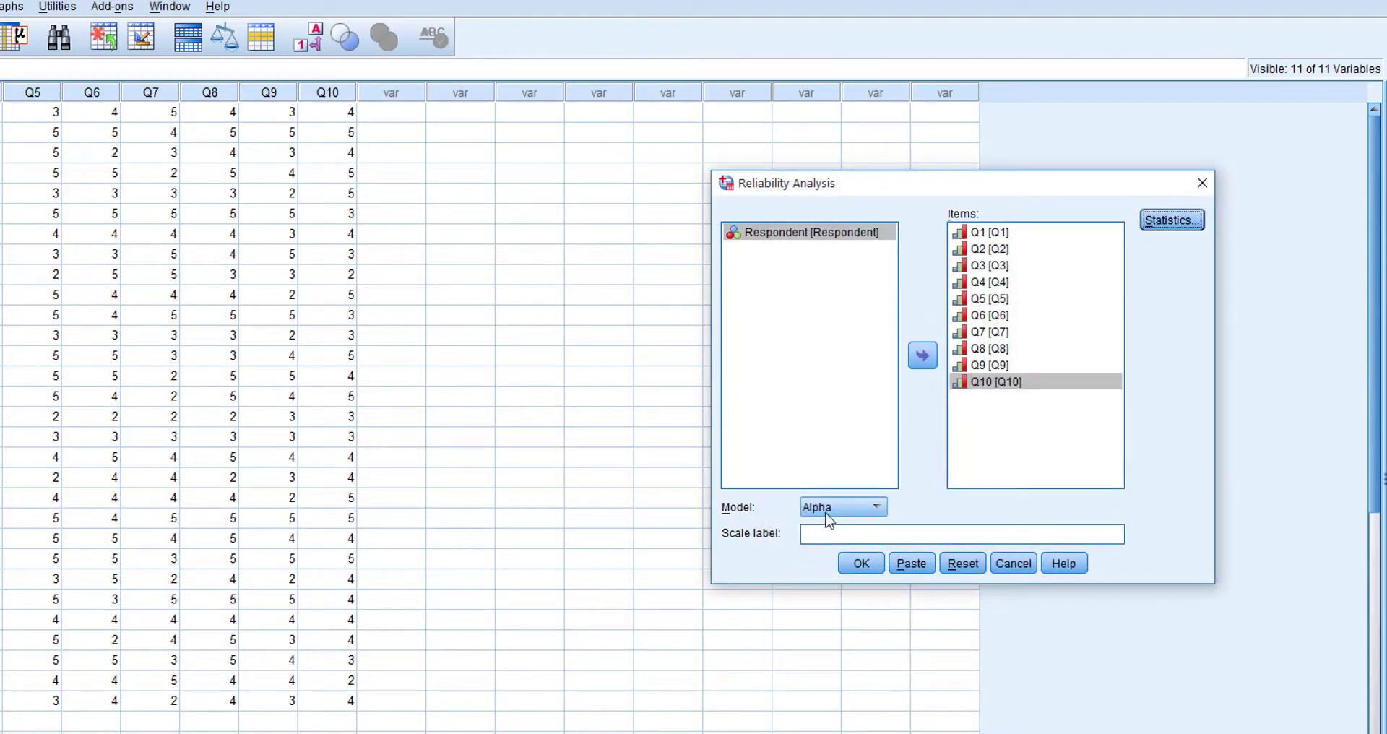
# Run the reliability analysis and maximize the Output Viewer.
pyautogui.click(865, 567)
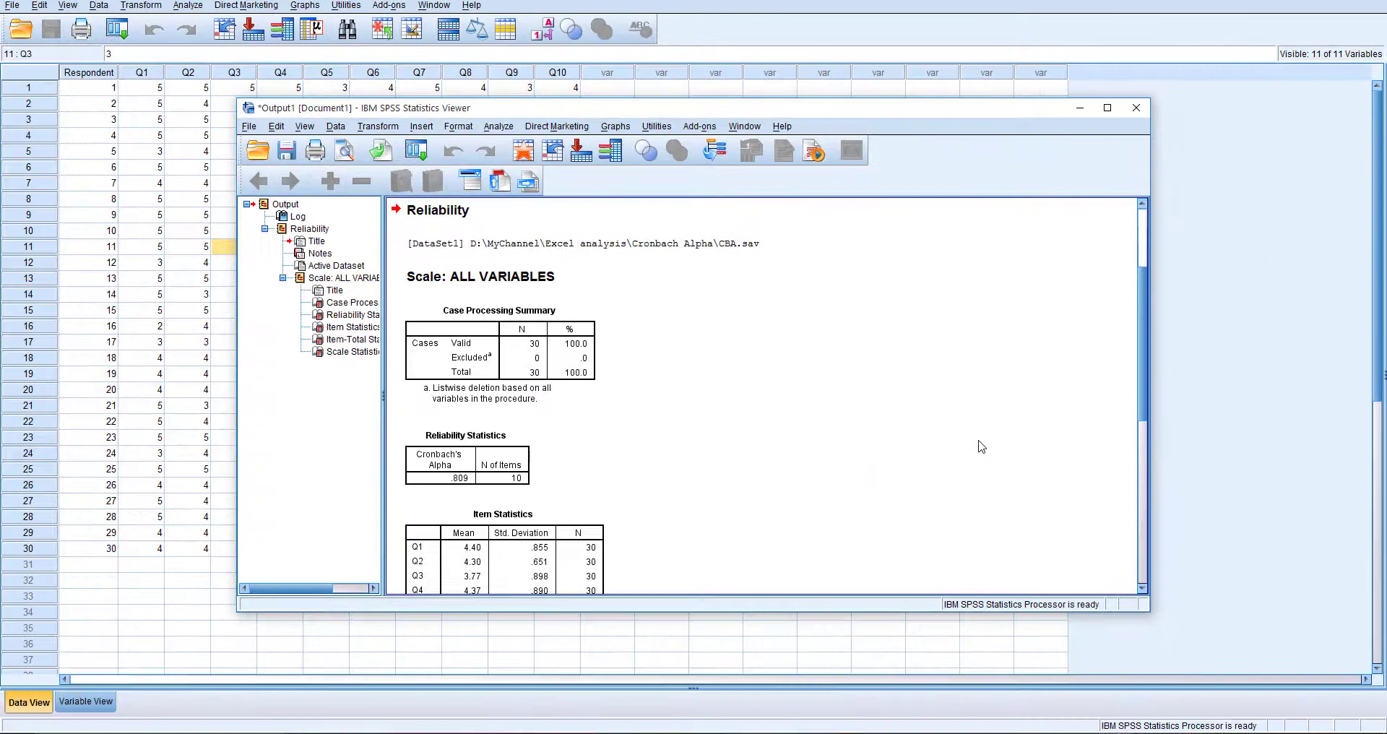
pyautogui.click(1107, 109)
pyautogui.scroll(-3, 329, 393)
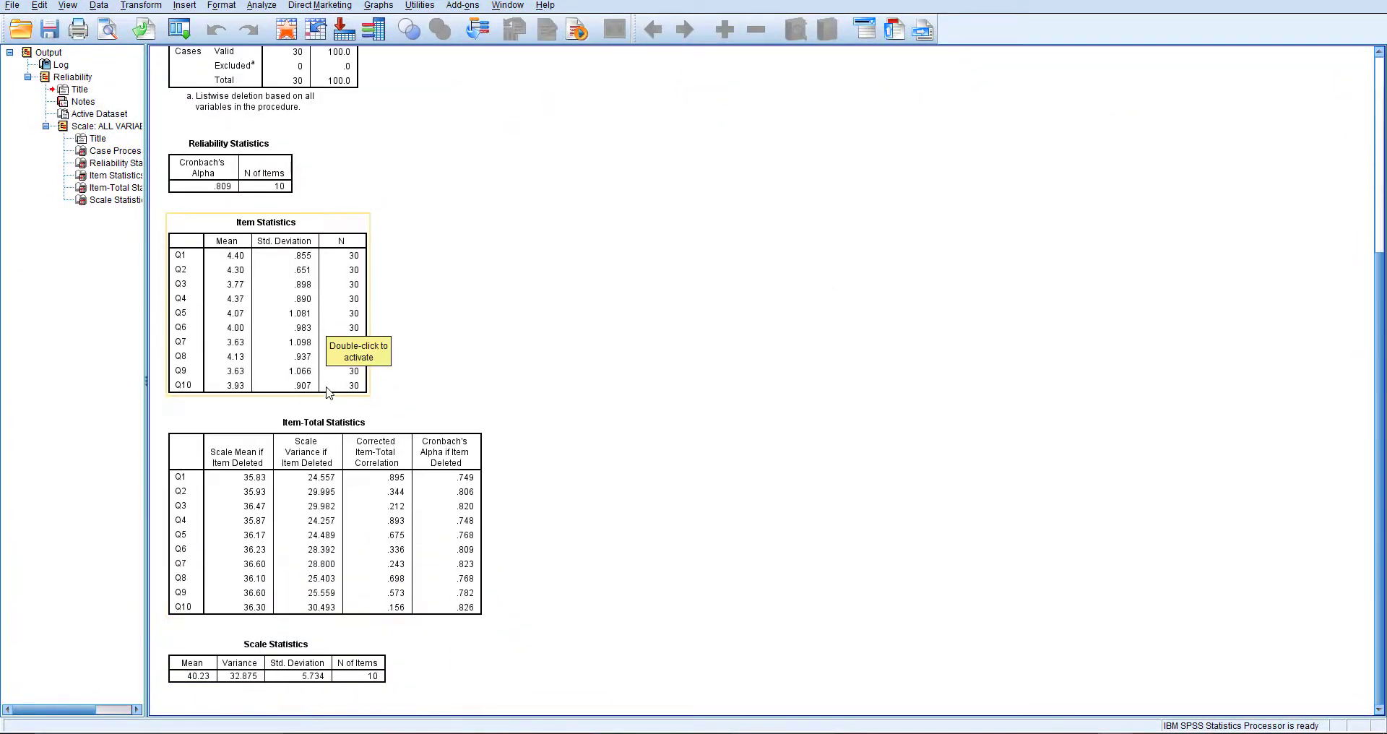
pyautogui.scroll(3, 336, 372)
pyautogui.scroll(3, 336, 372)
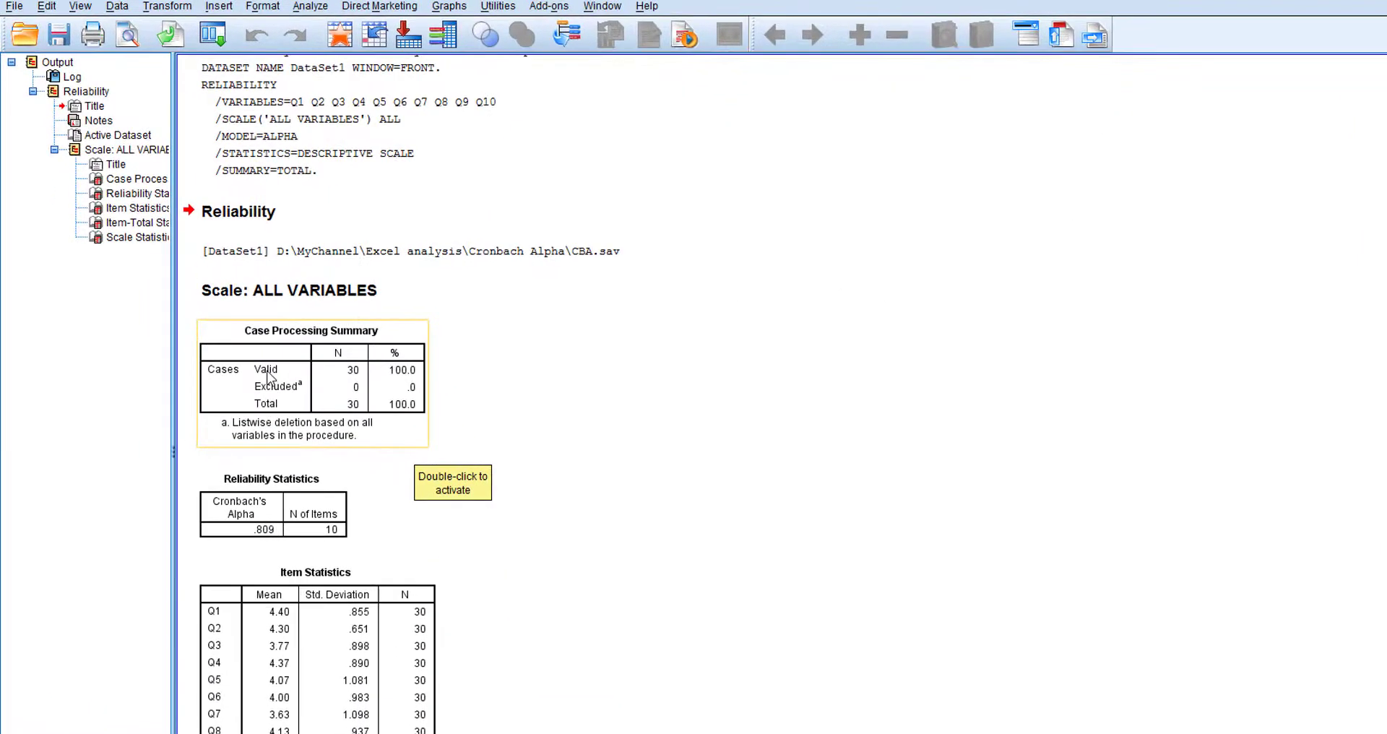
# Reveal the unrounded Cronbach's Alpha 0.809296 in Reliability Statistics, then return to Excel.
pyautogui.click(263, 536)
pyautogui.doubleClick(271, 531)
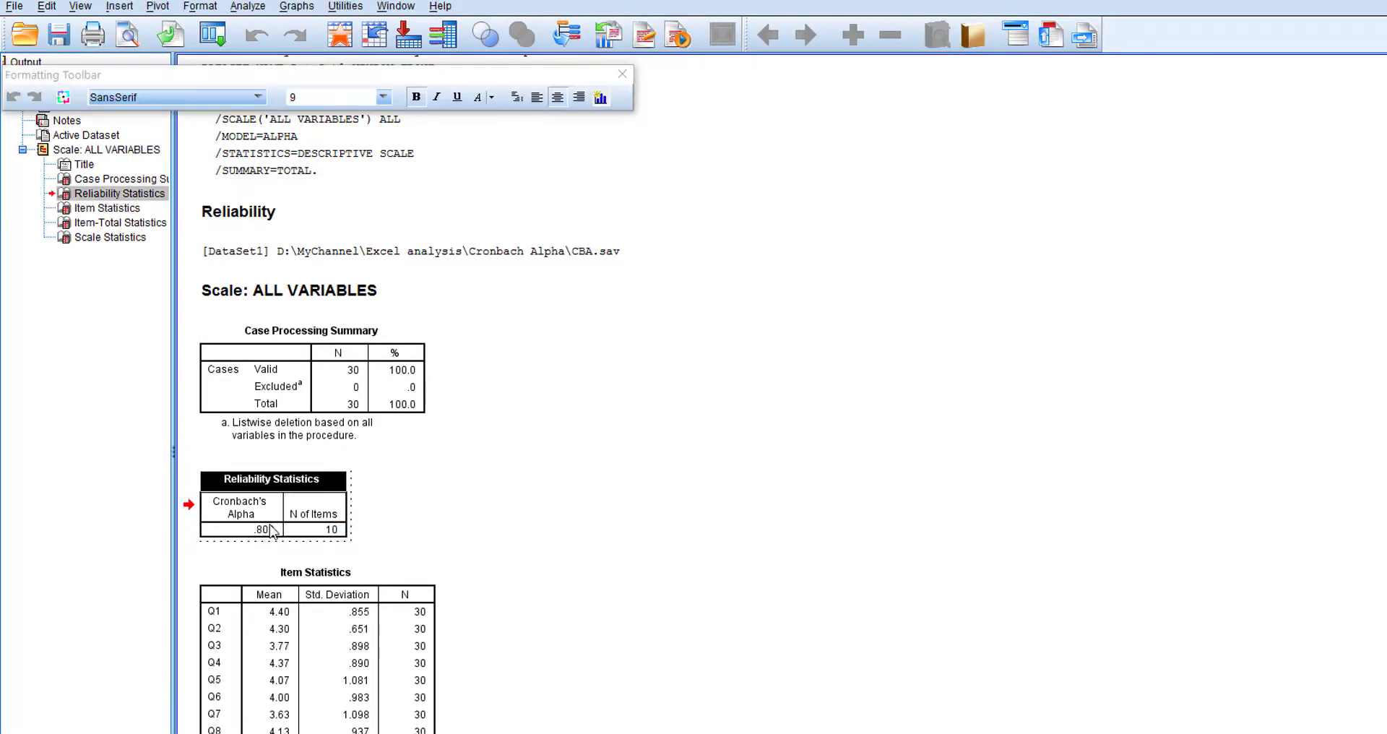
pyautogui.doubleClick(271, 530)
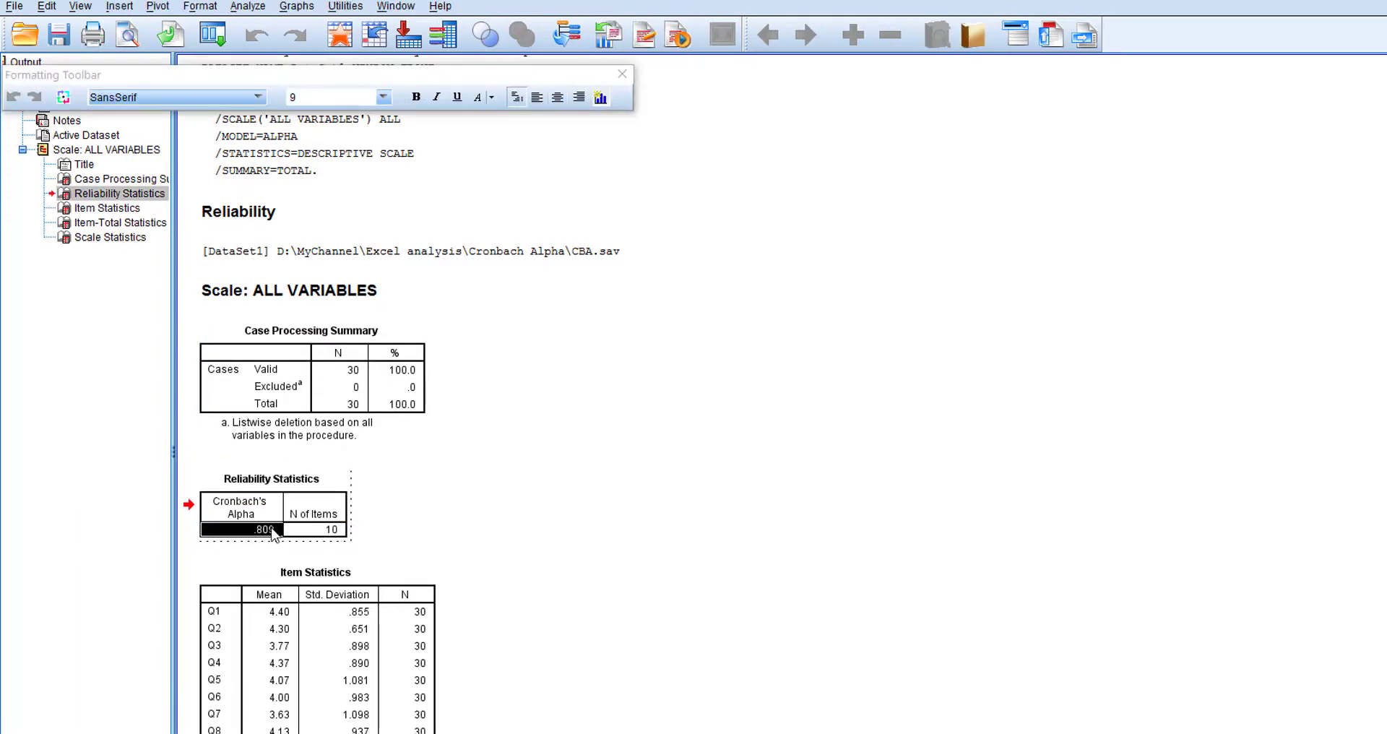
pyautogui.click(399, 458)
pyautogui.click(264, 535)
pyautogui.doubleClick(265, 534)
pyautogui.doubleClick(265, 534)
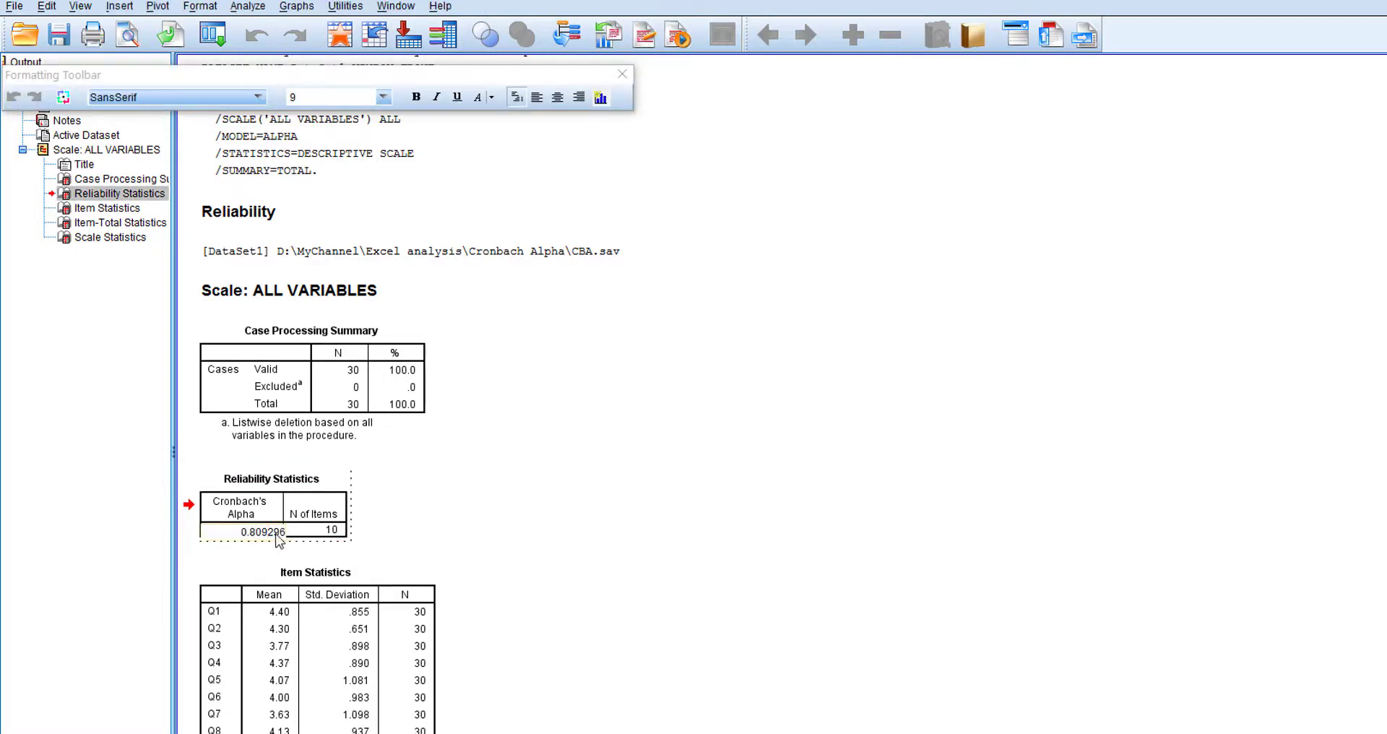
pyautogui.click(269, 553)
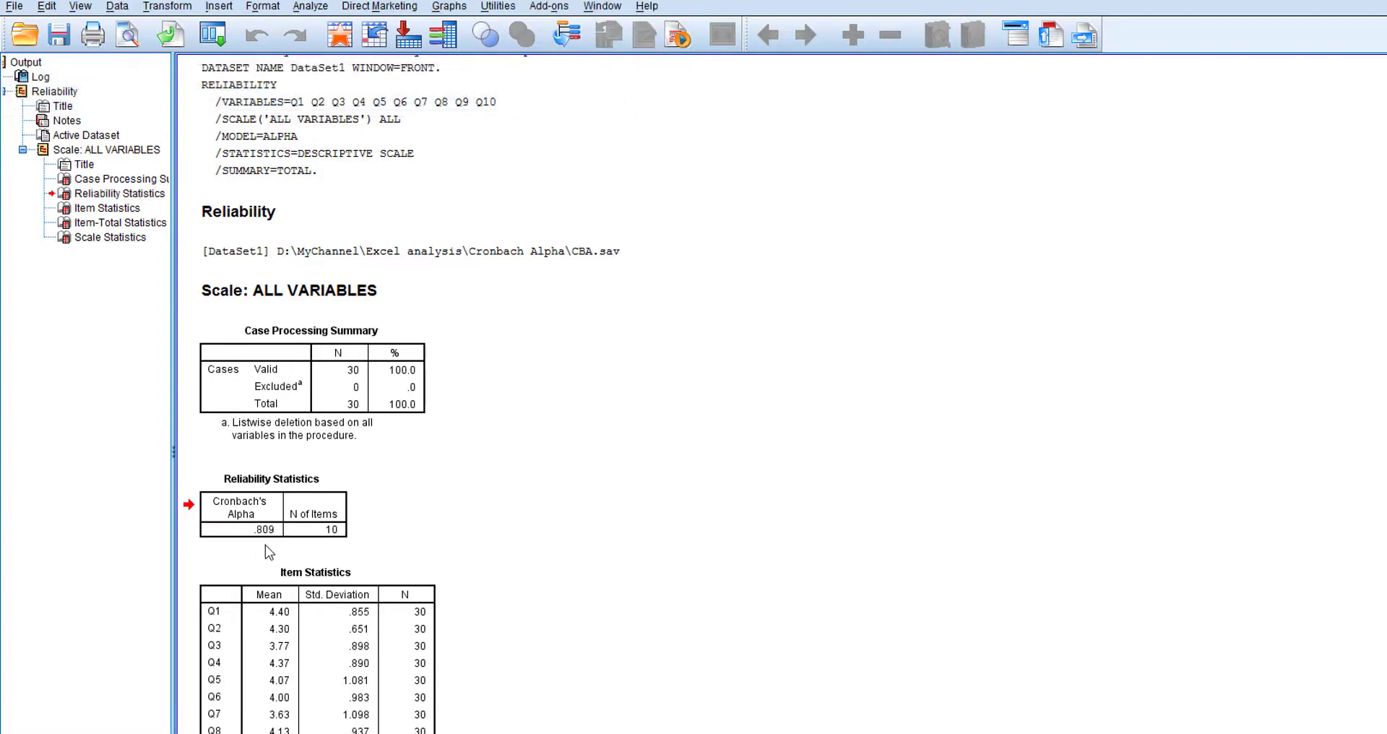
pyautogui.hotkey('alt', 'Tab')
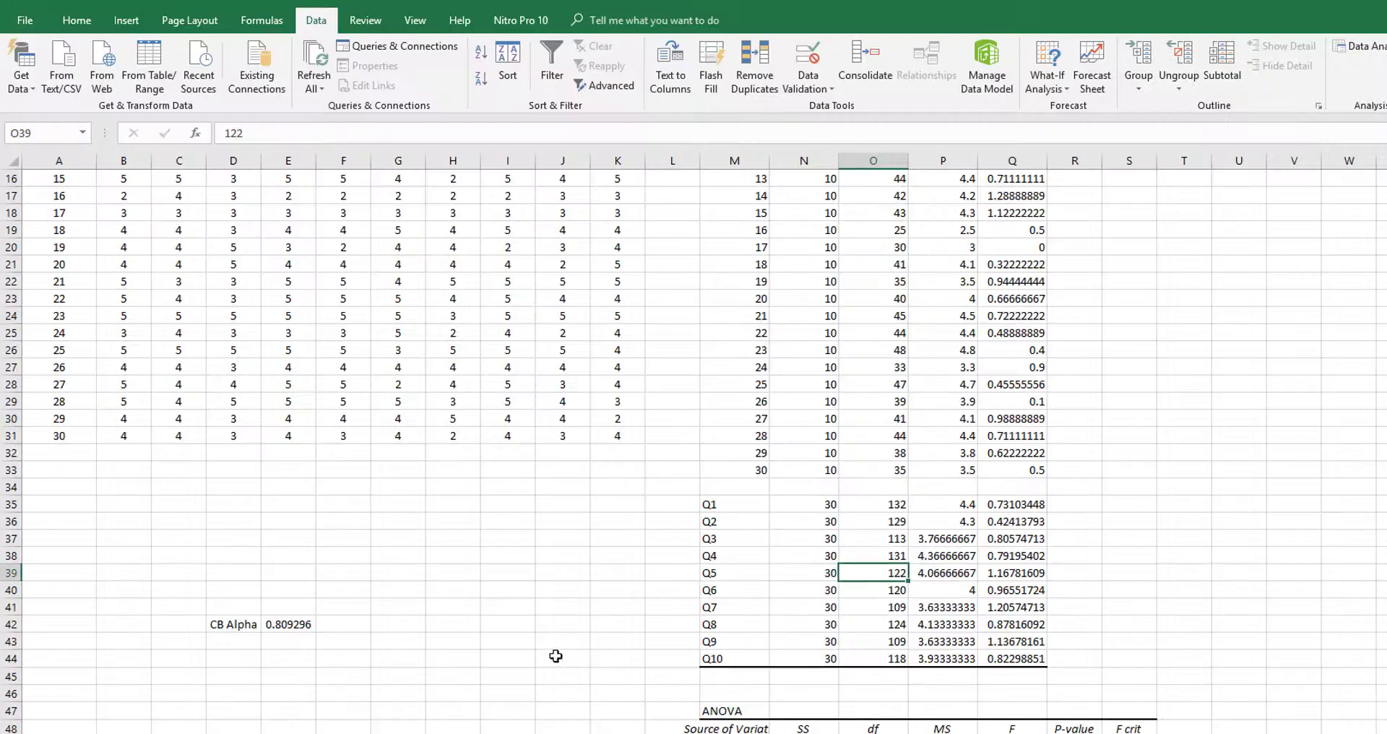
# Select E42 to compare its 0.809296 CB Alpha with the SPSS result.
pyautogui.click(302, 628)
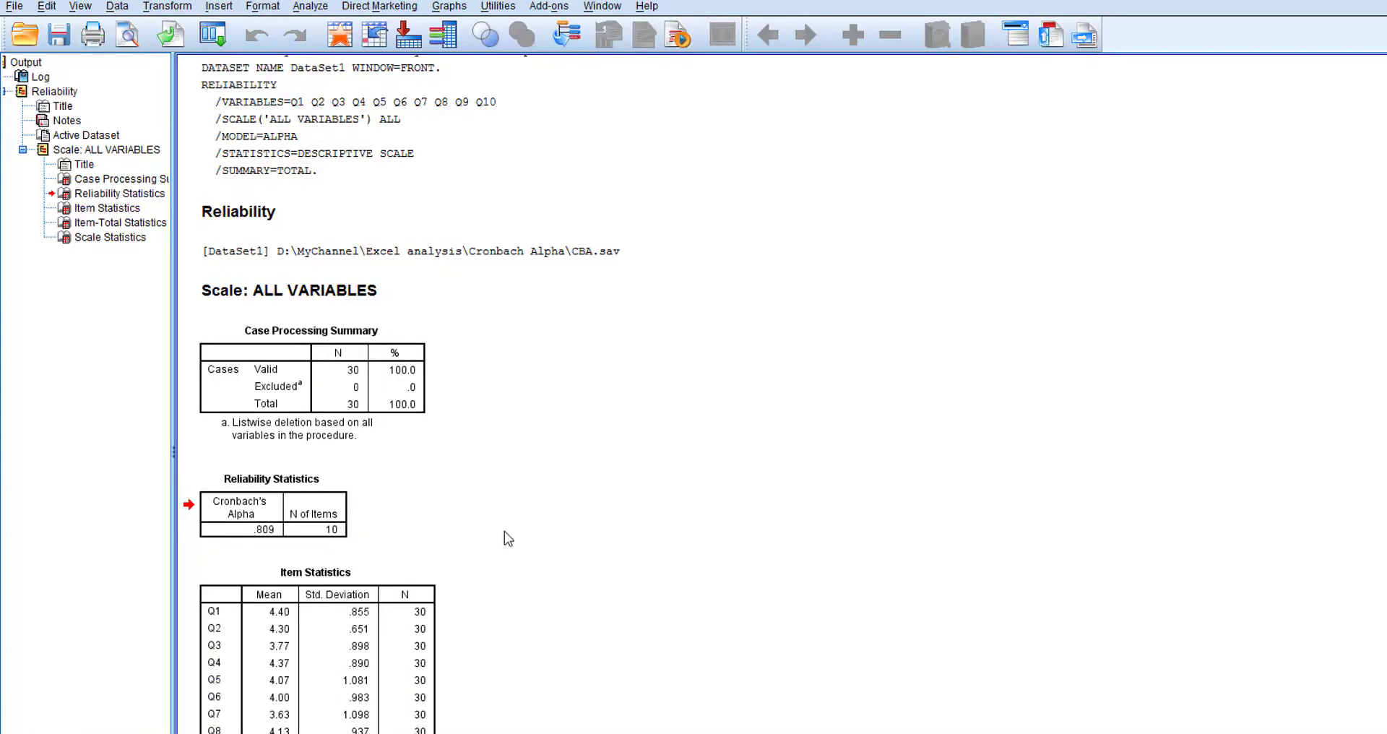
# Review the Item Statistics and Item-Total Statistics tables, including alpha-if-item-deleted values.
pyautogui.click(287, 534)
pyautogui.scroll(-3, 282, 533)
pyautogui.click(303, 540)
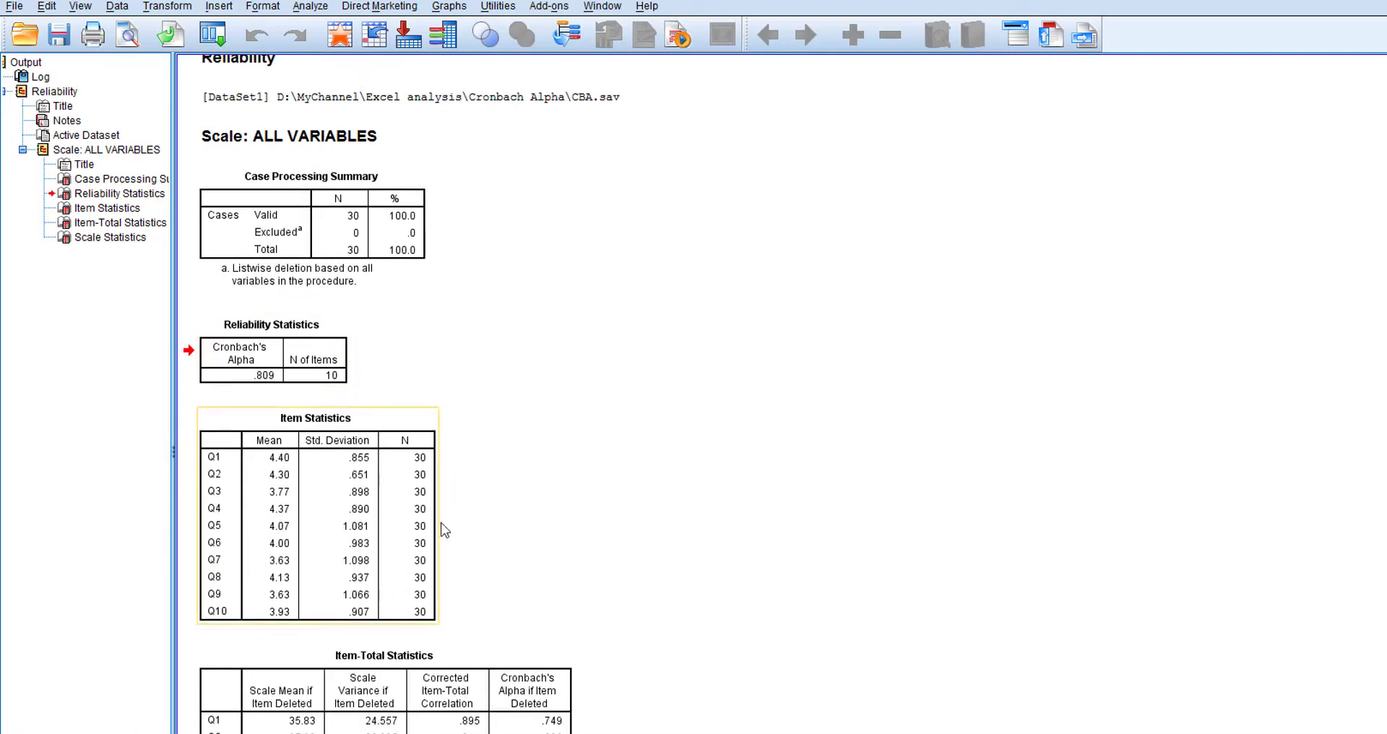
pyautogui.click(329, 444)
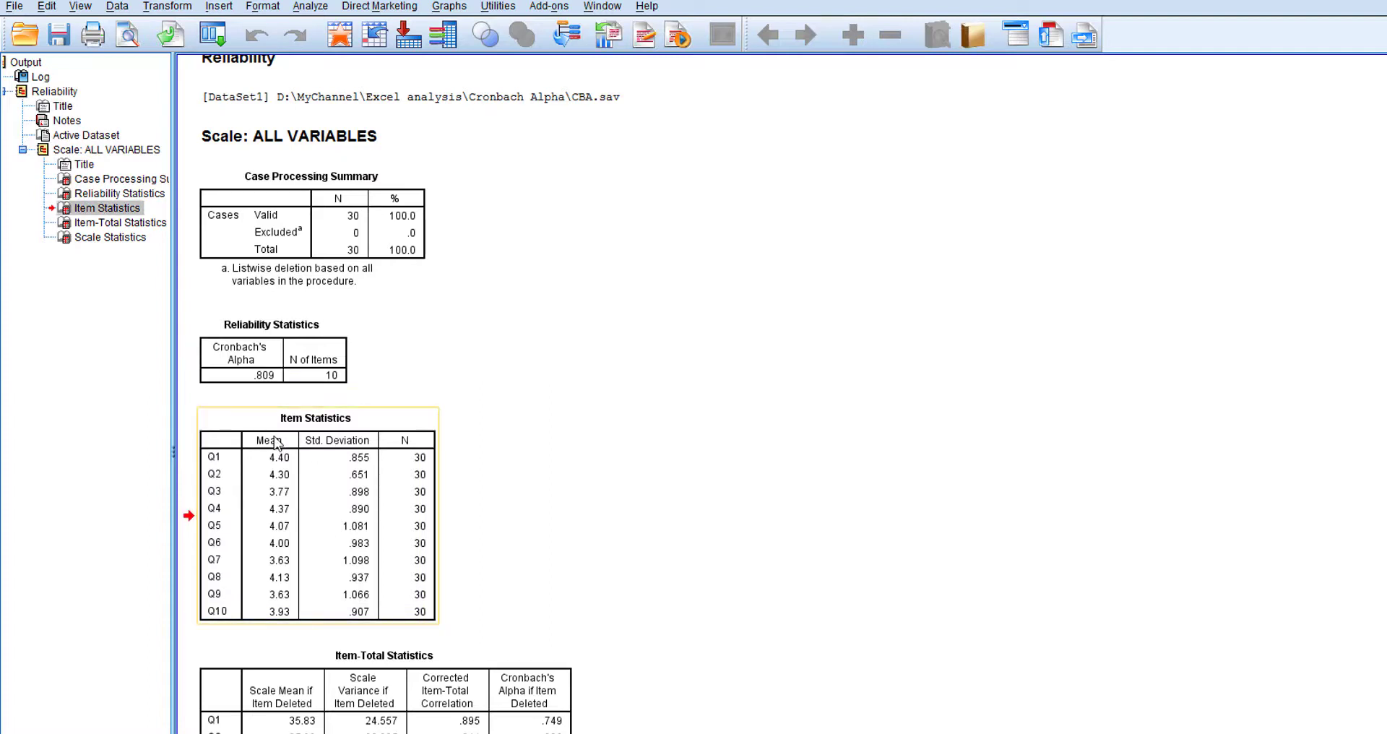
pyautogui.scroll(-3, 277, 442)
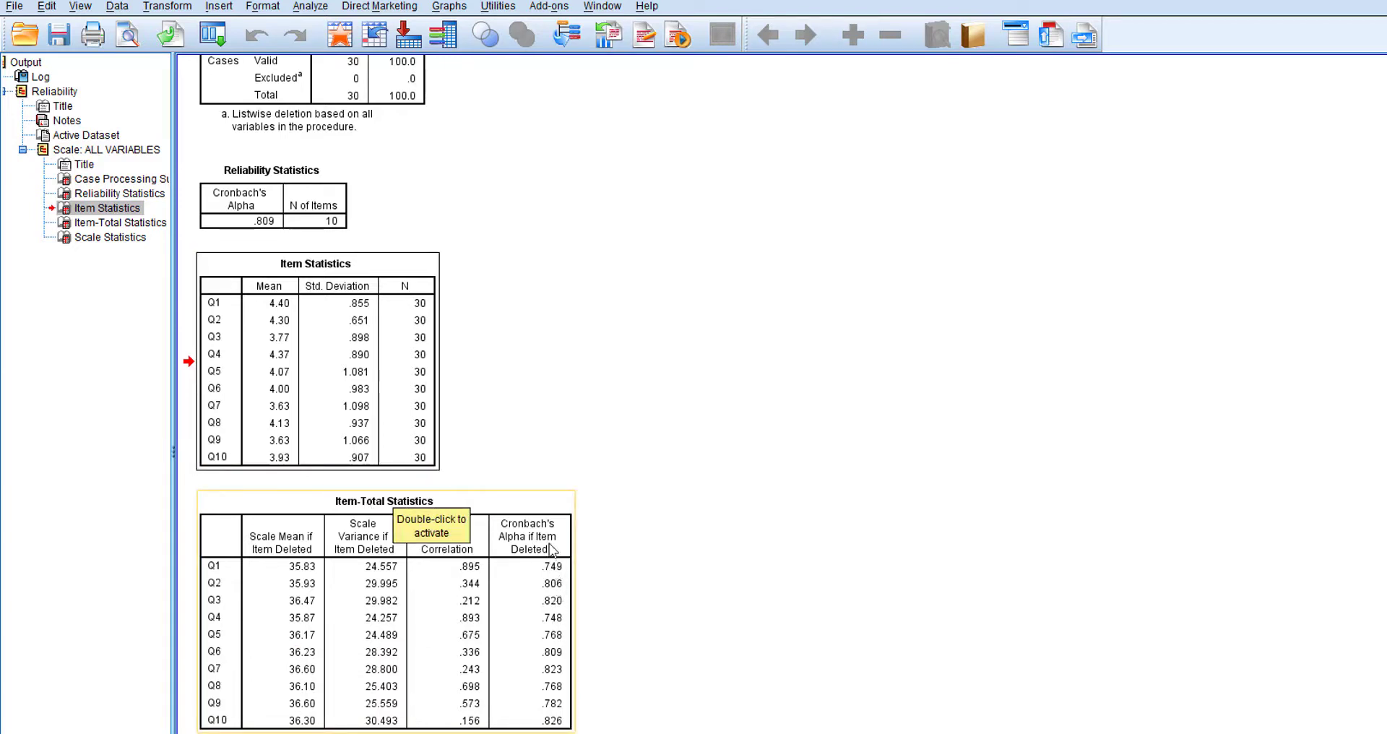
pyautogui.click(553, 573)
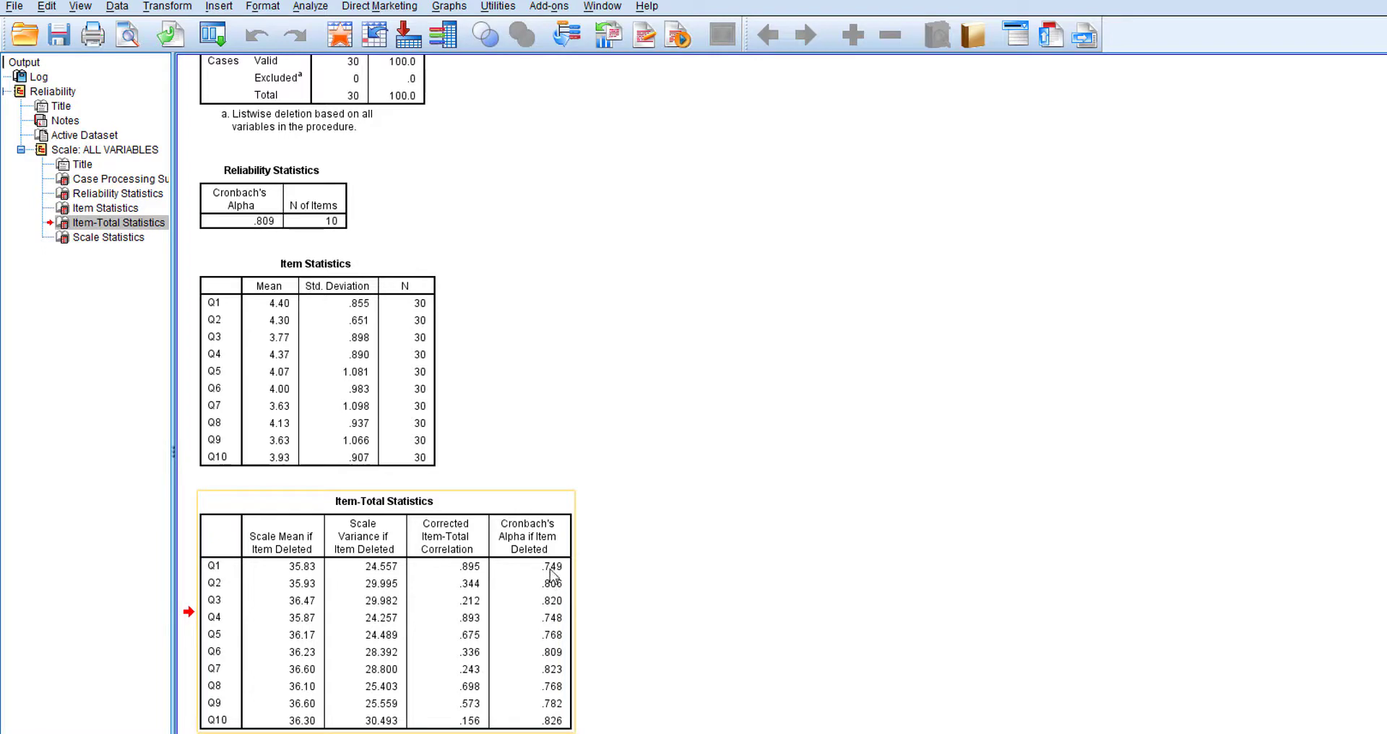
pyautogui.click(553, 574)
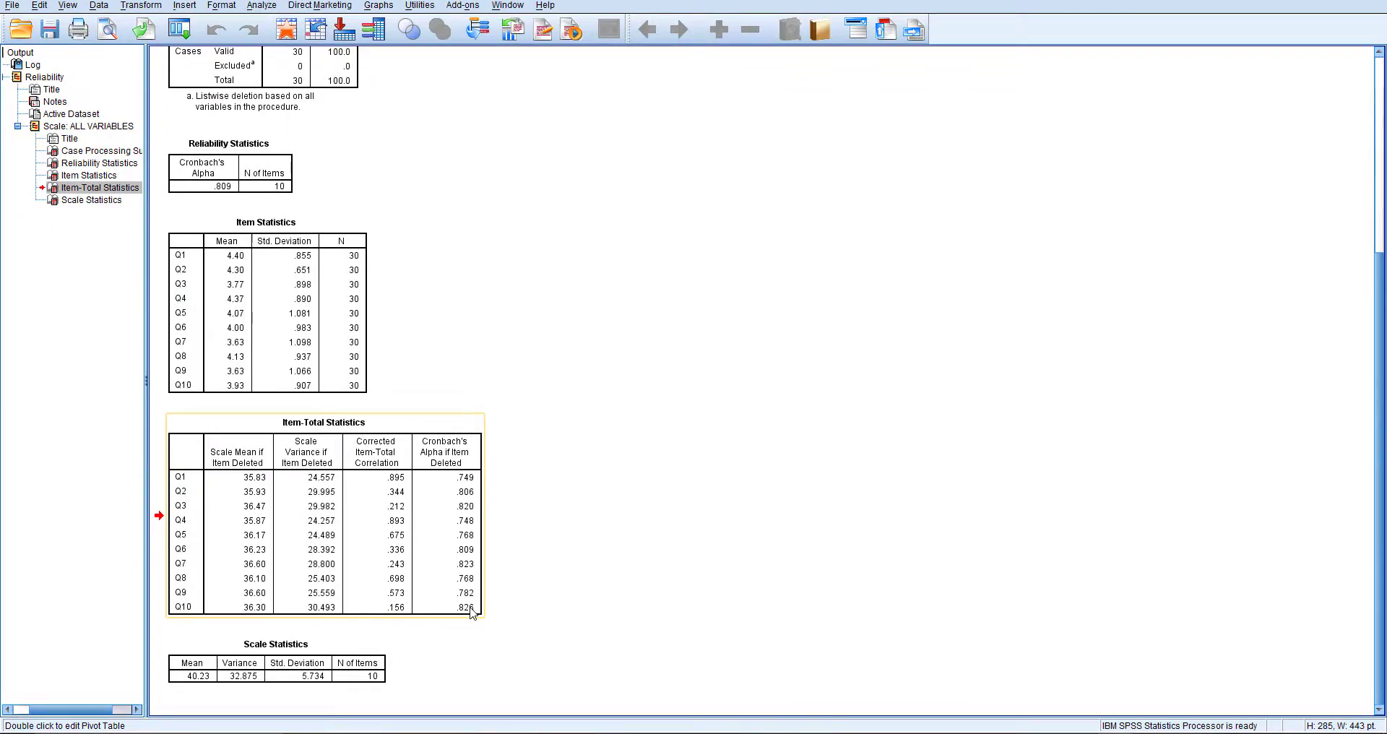
pyautogui.scroll(3, 482, 450)
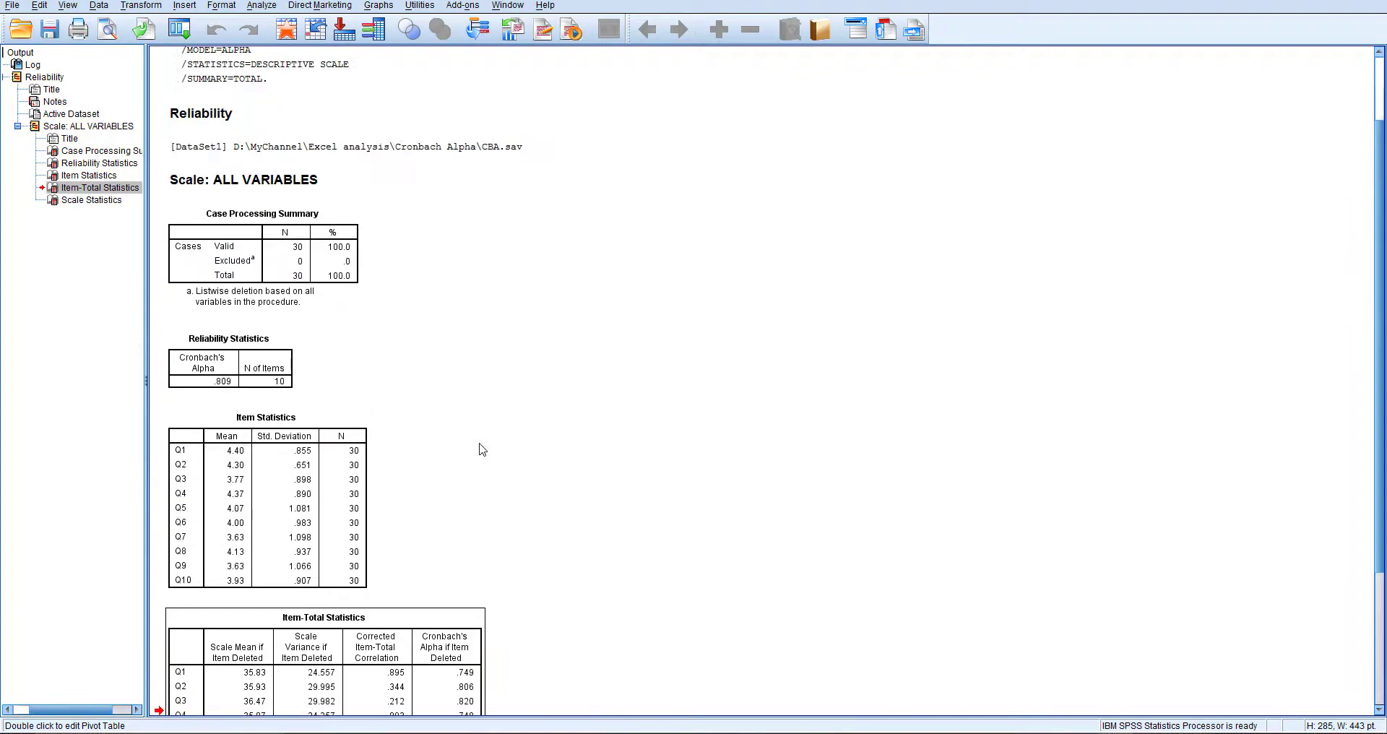
pyautogui.scroll(1, 483, 450)
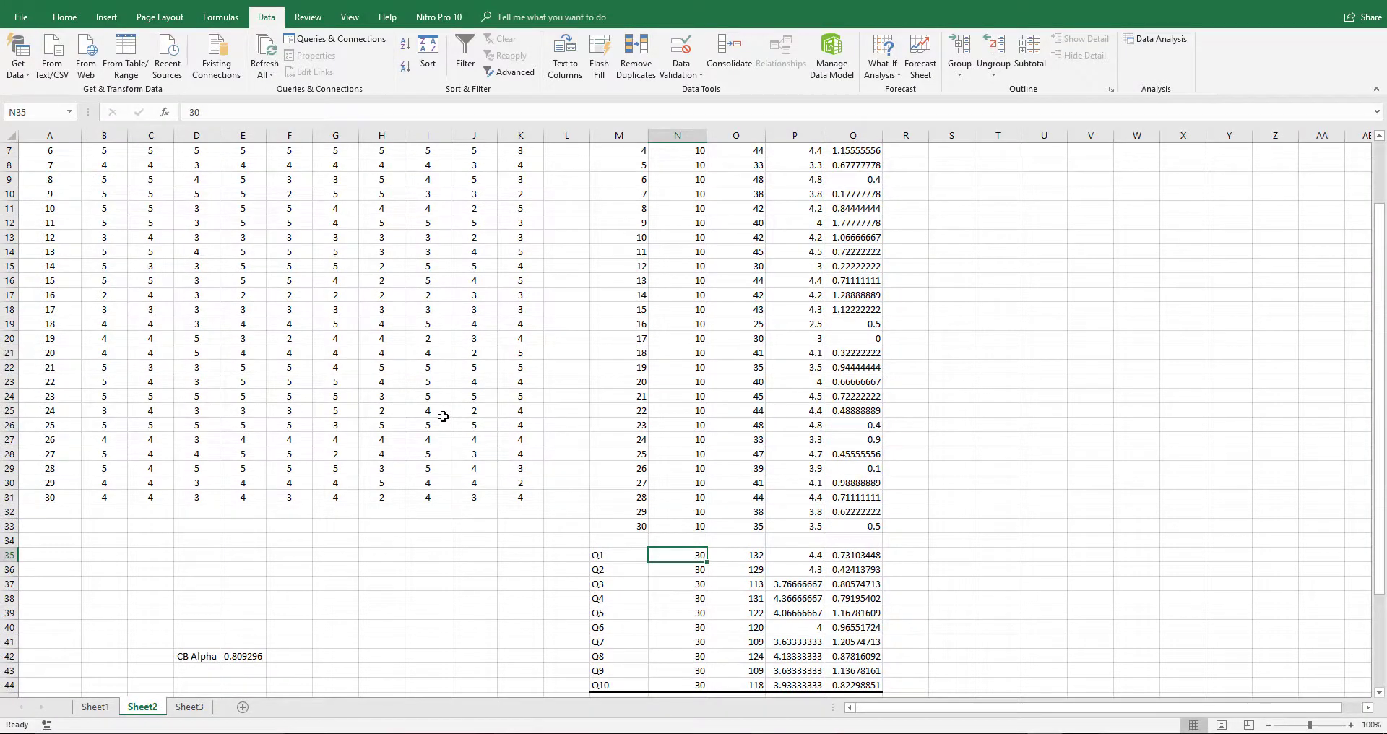
pyautogui.scroll(2, 443, 416)
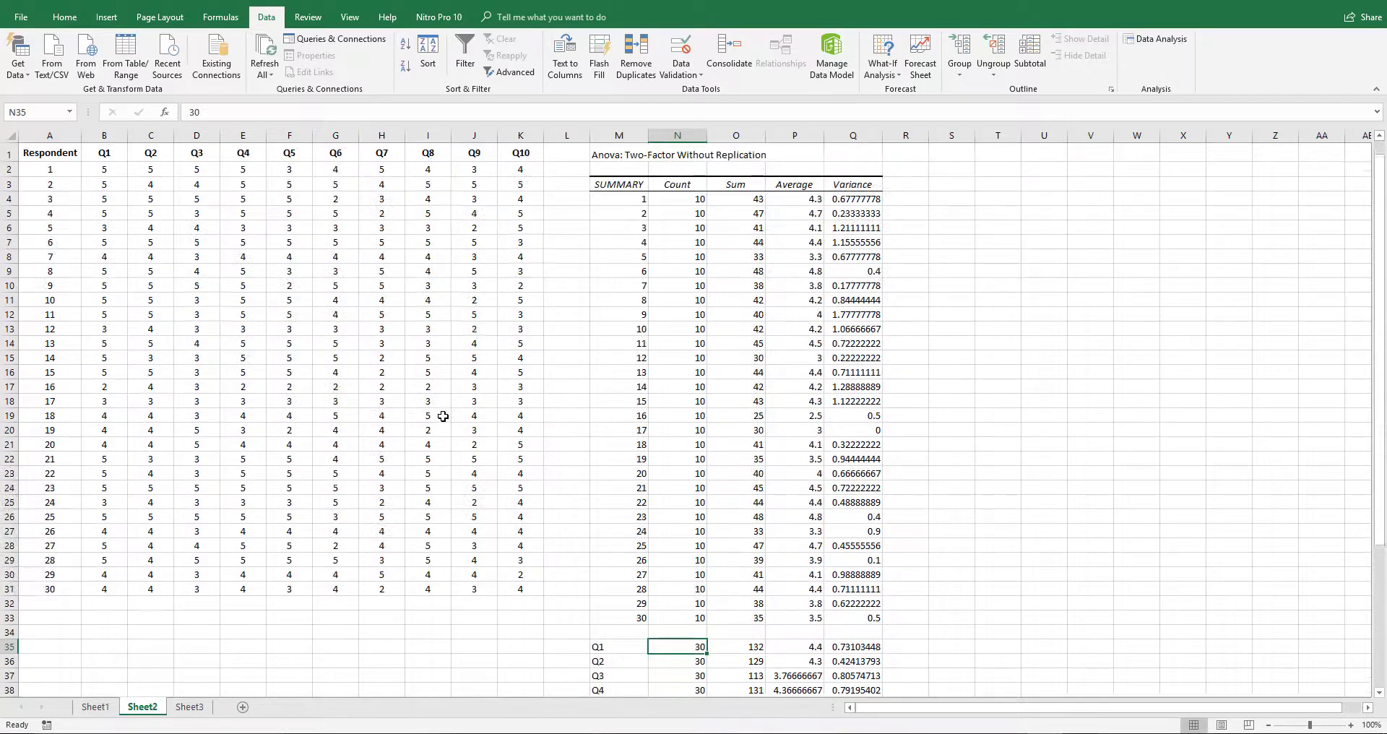